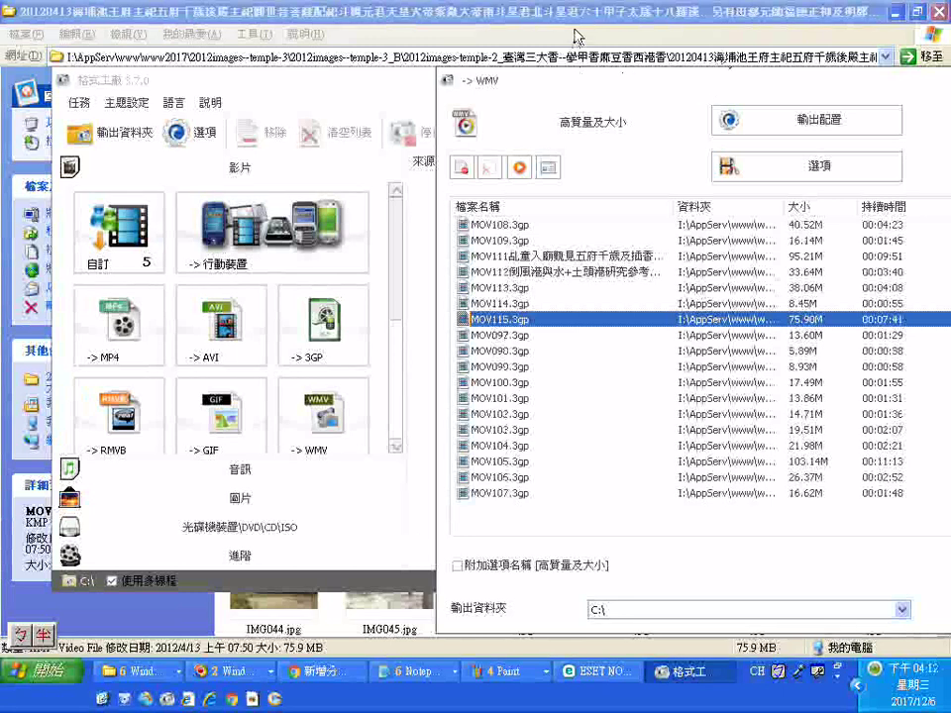
Bring the 20120413 temple photo folder forward and look through its image thumbnails from IMG020.jpg to past IMG500.jpg
{"action": "left_click", "coordinate": [672, 30]}
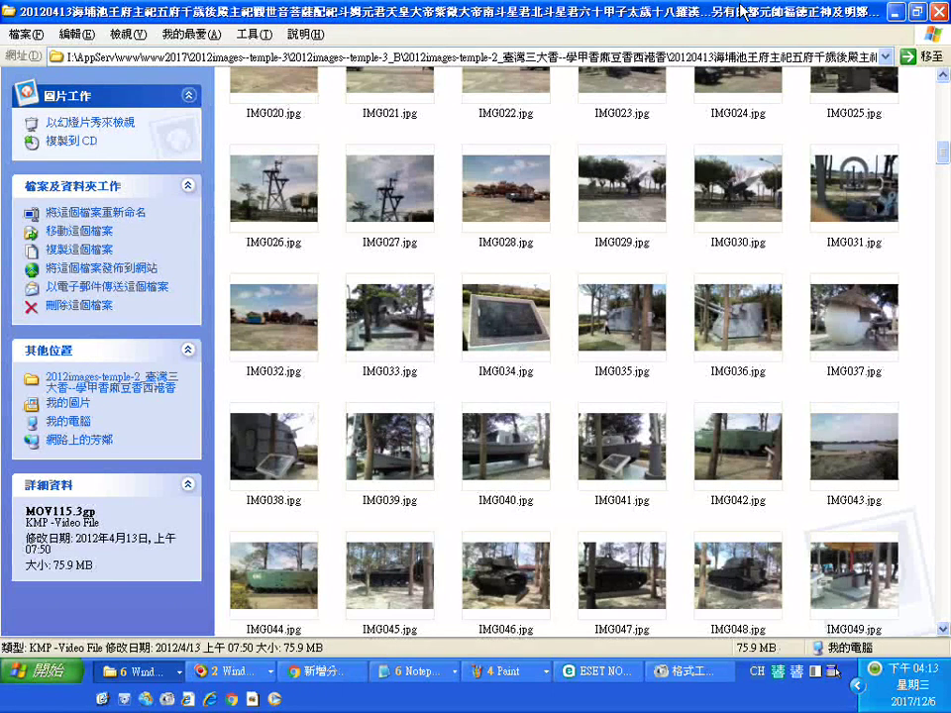
{"action": "scroll", "coordinate": [626, 206], "scroll_direction": "down", "scroll_amount": 8}
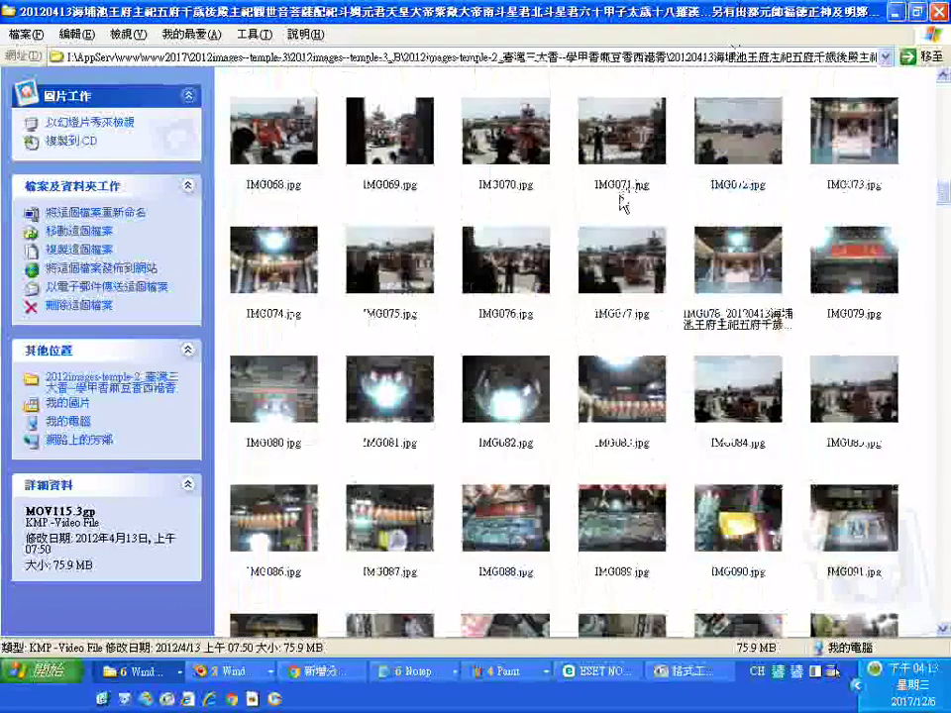
{"action": "scroll", "coordinate": [651, 307], "scroll_direction": "down", "scroll_amount": 19}
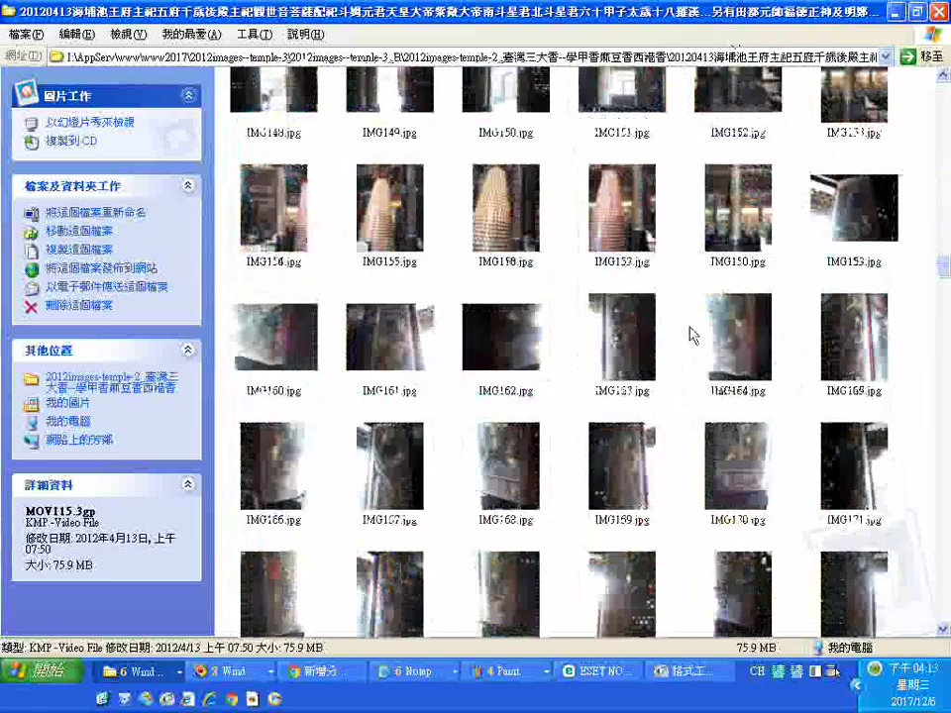
{"action": "scroll", "coordinate": [691, 336], "scroll_direction": "down", "scroll_amount": 20}
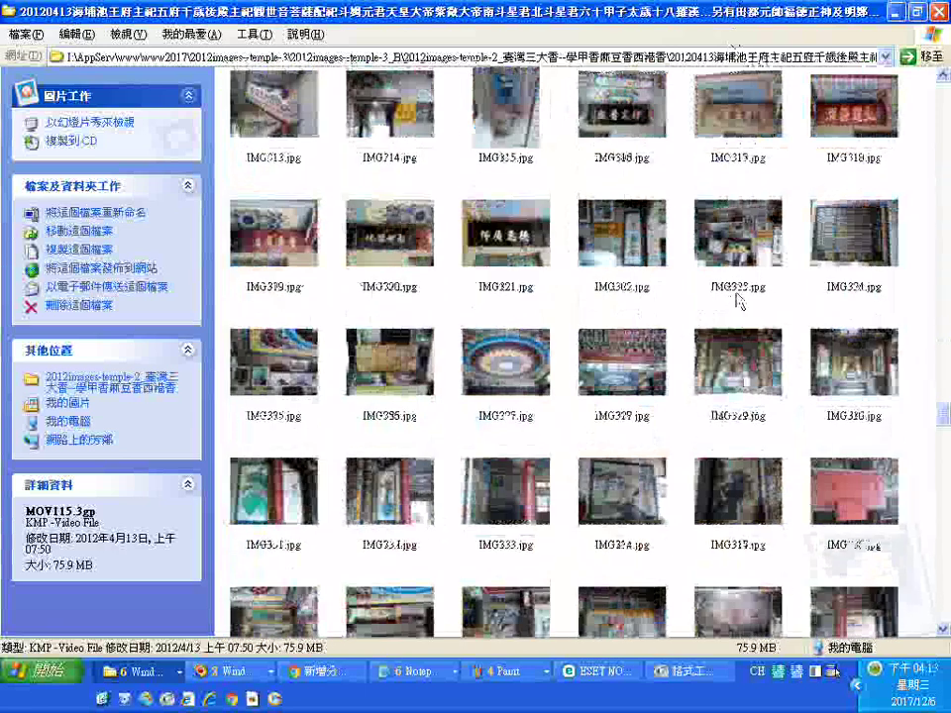
{"action": "scroll", "coordinate": [784, 277], "scroll_direction": "down", "scroll_amount": 8}
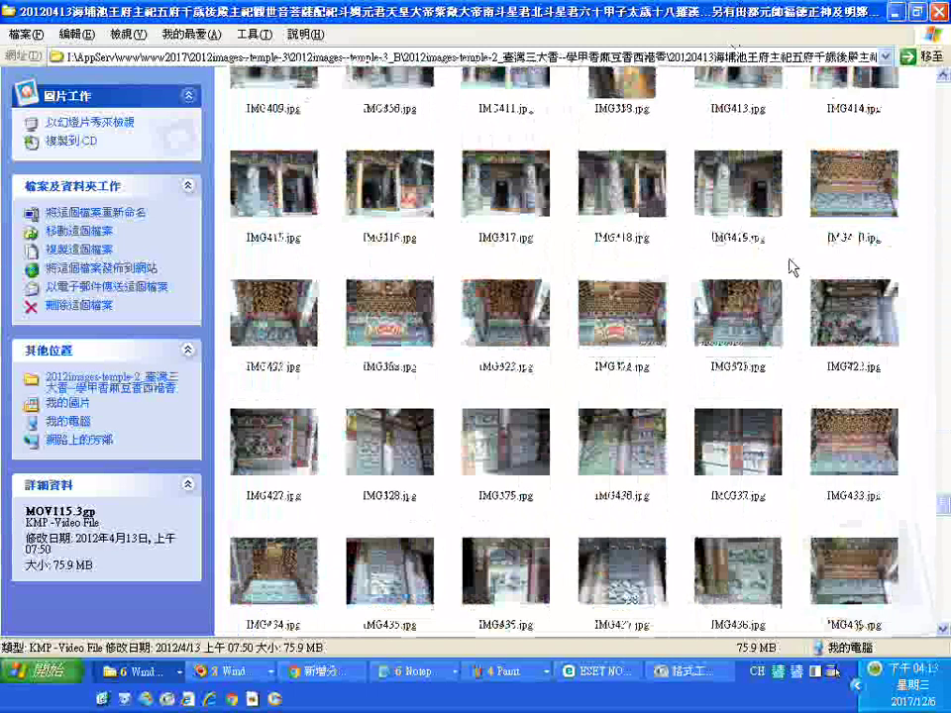
{"action": "scroll", "coordinate": [790, 262], "scroll_direction": "down", "scroll_amount": 10}
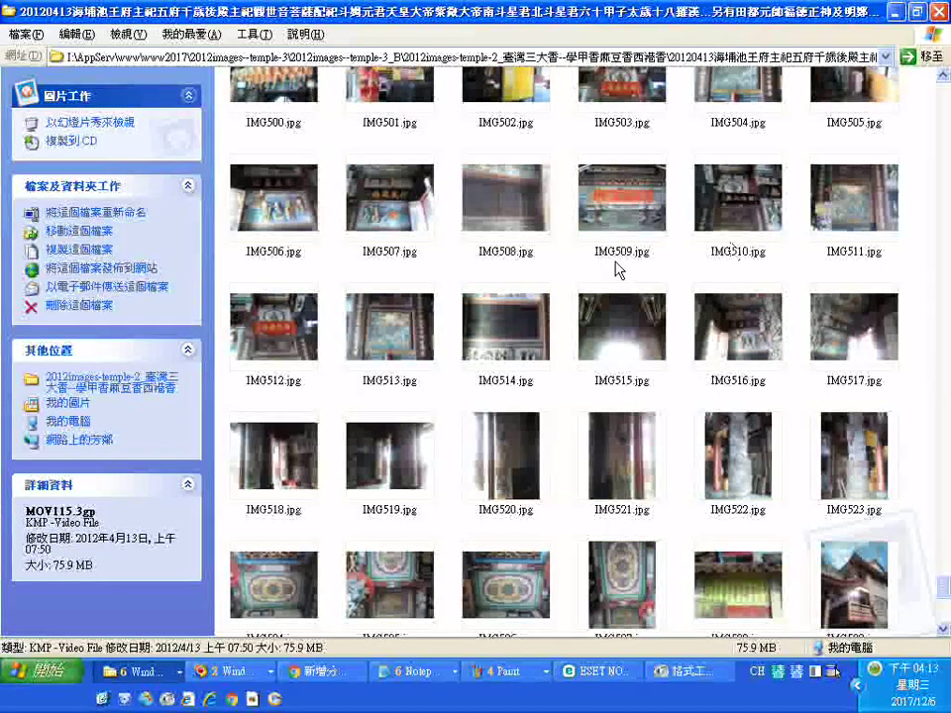
View IMG513.jpg at large size in Windows Picture and Fax Viewer and close the viewer
{"action": "right_click", "coordinate": [378, 326]}
{"action": "mouse_move", "coordinate": [413, 484]}
{"action": "left_click", "coordinate": [623, 503]}
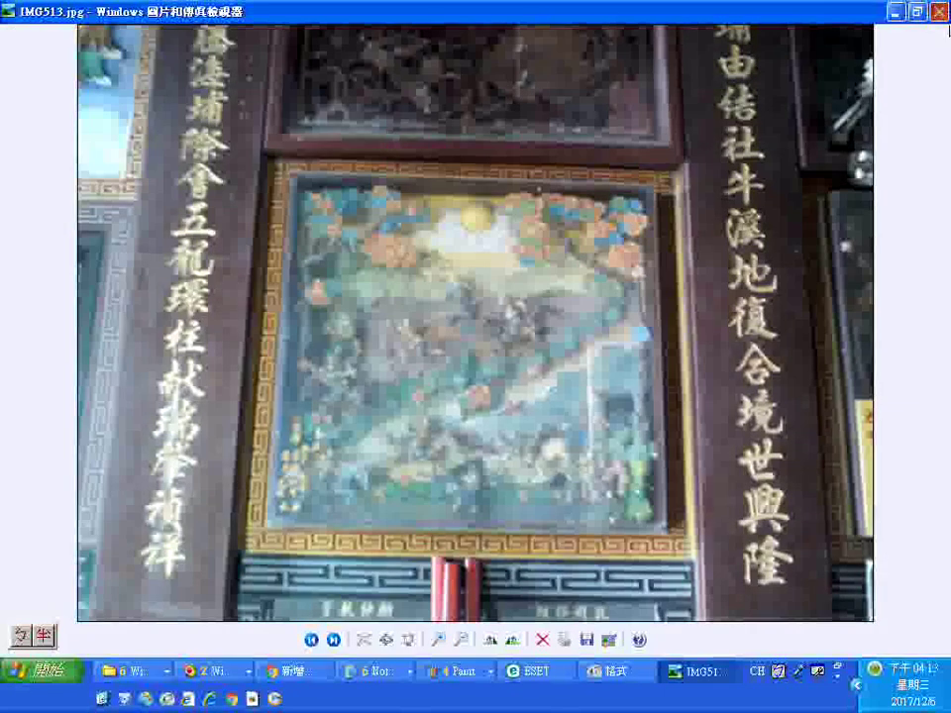
{"action": "left_click", "coordinate": [937, 10]}
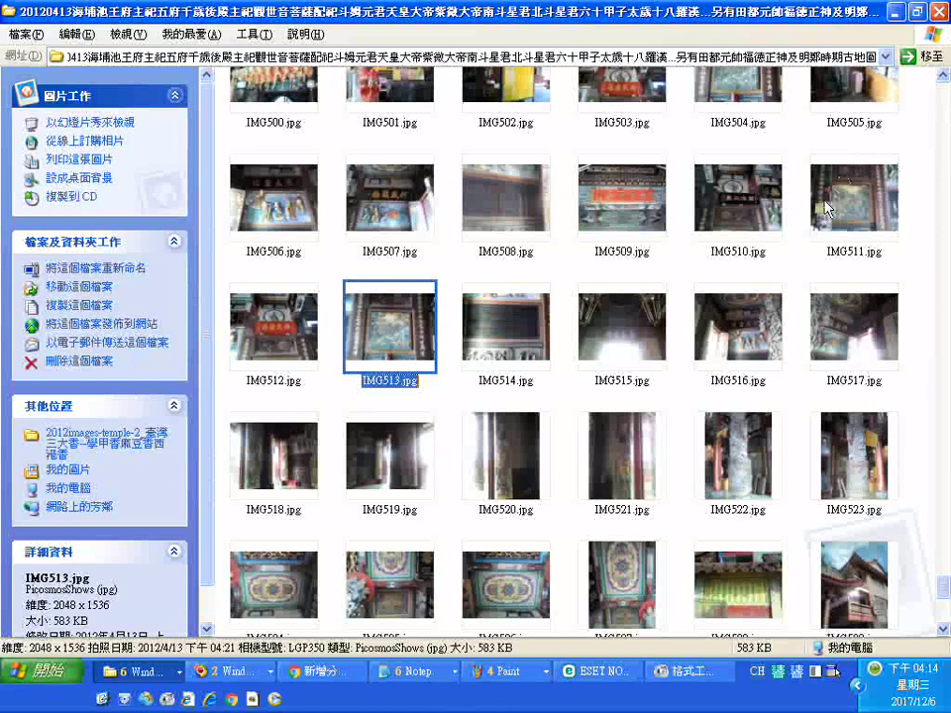
Reduce the photo folder window and move it aside to uncover the WMV conversion list, selecting MOV097.3gp there
{"action": "scroll", "coordinate": [614, 377], "scroll_direction": "down", "scroll_amount": 5}
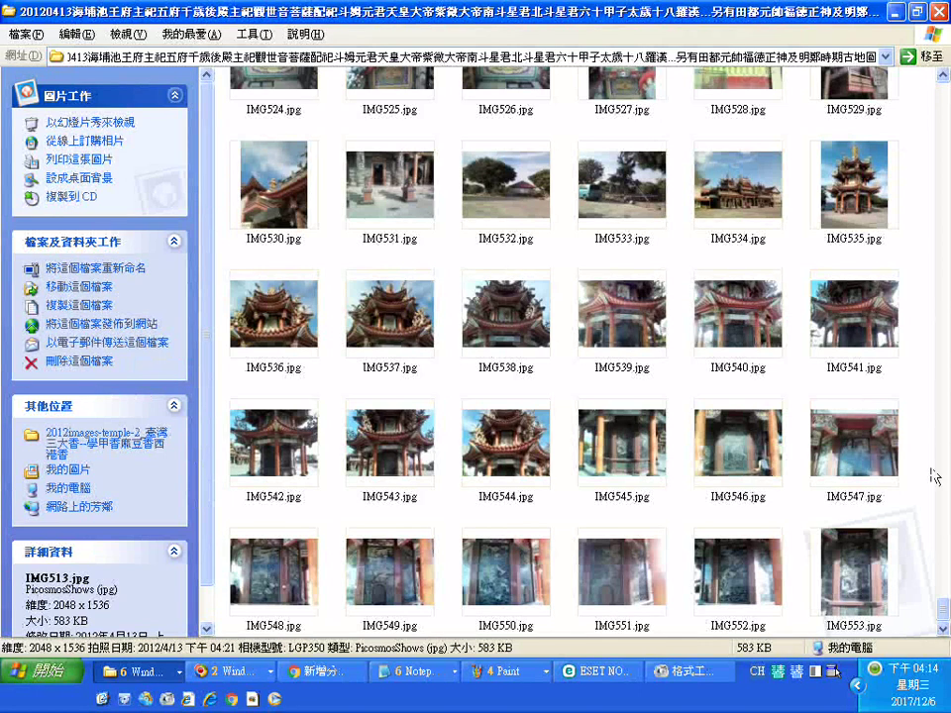
{"action": "scroll", "coordinate": [758, 333], "scroll_direction": "up", "scroll_amount": 15}
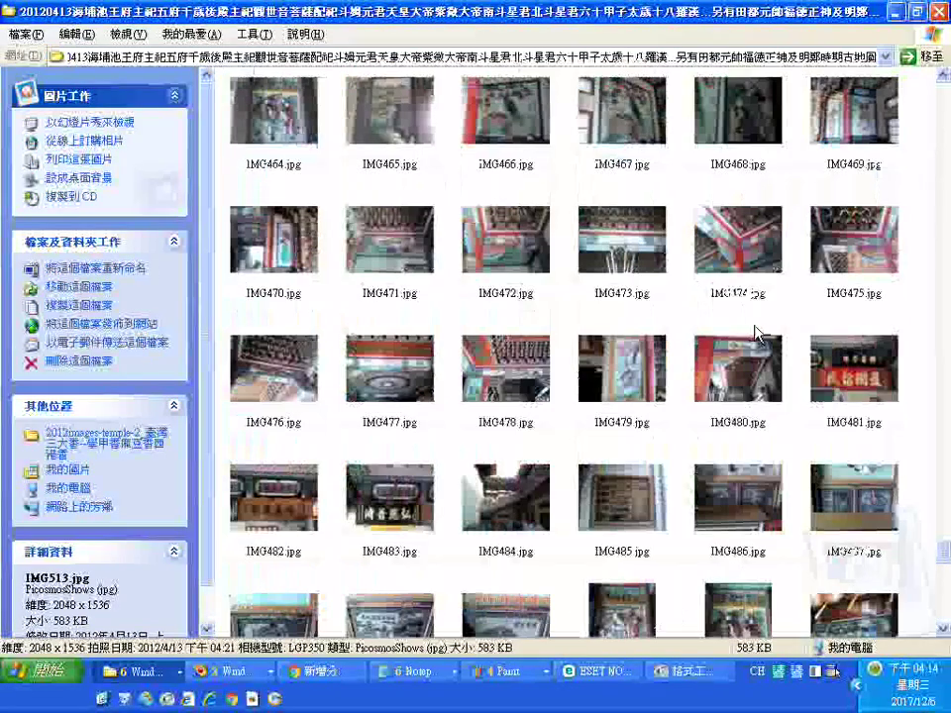
{"action": "left_click", "coordinate": [917, 12]}
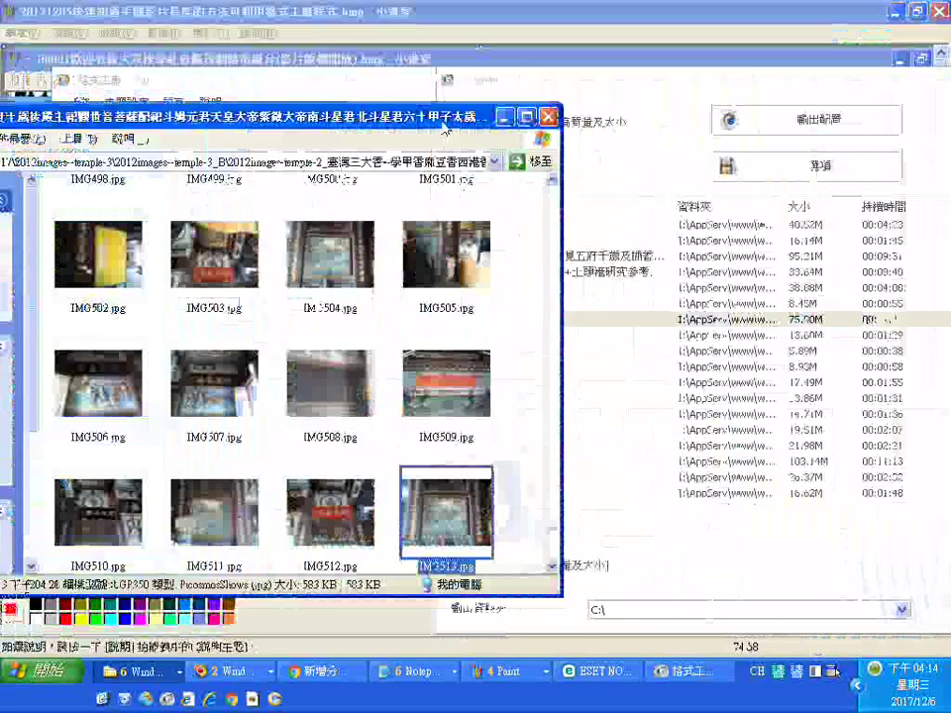
{"action": "left_click_drag", "start_coordinate": [439, 128], "coordinate": [355, 277]}
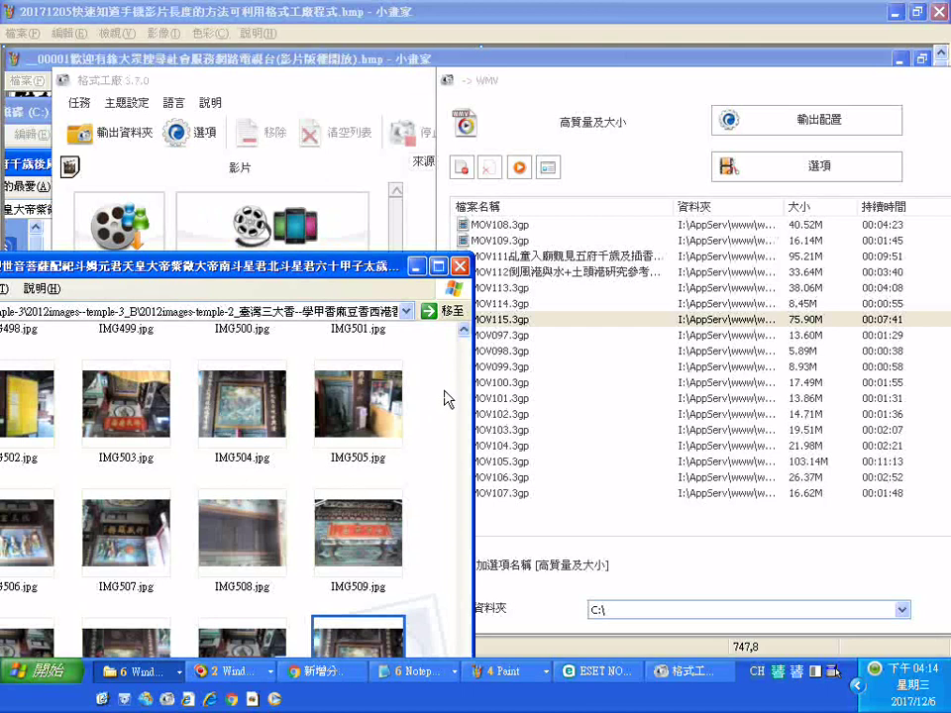
{"action": "left_click", "coordinate": [515, 336]}
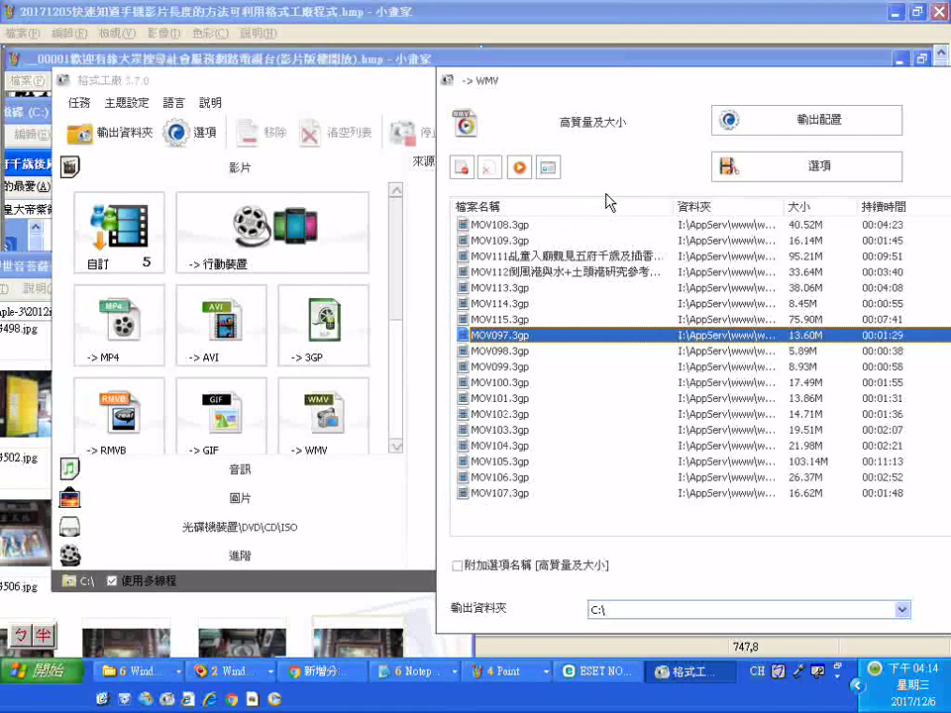
Compare the WAV and 3GP files in the temple folder with the MOV097.3gp entry in the WMV conversion list
{"action": "left_click", "coordinate": [30, 274]}
{"action": "scroll", "coordinate": [247, 426], "scroll_direction": "down", "scroll_amount": 10}
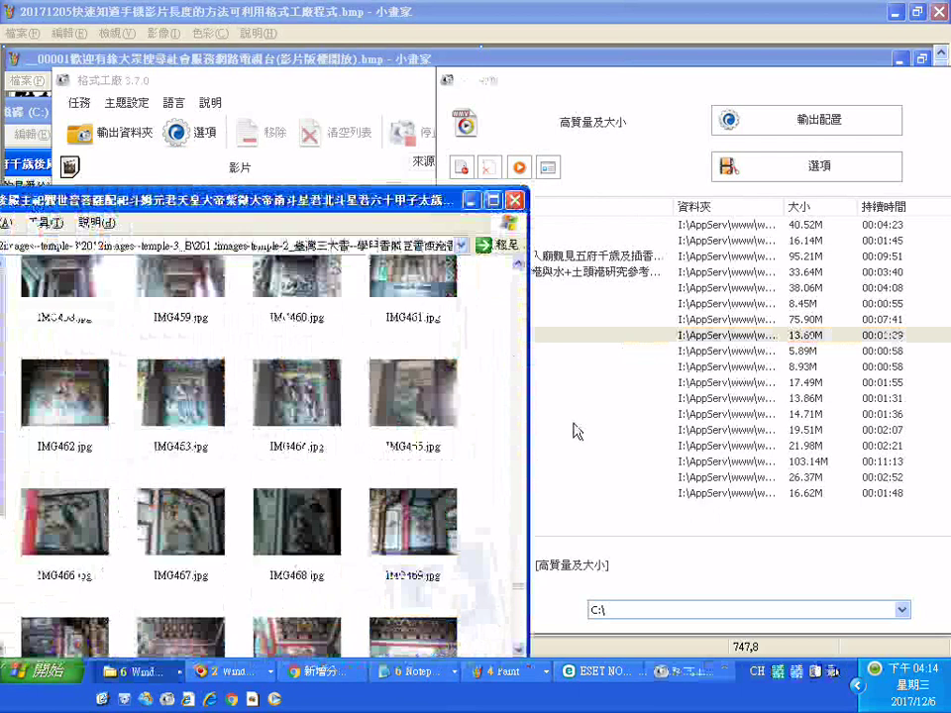
{"action": "scroll", "coordinate": [516, 318], "scroll_direction": "up", "scroll_amount": 15}
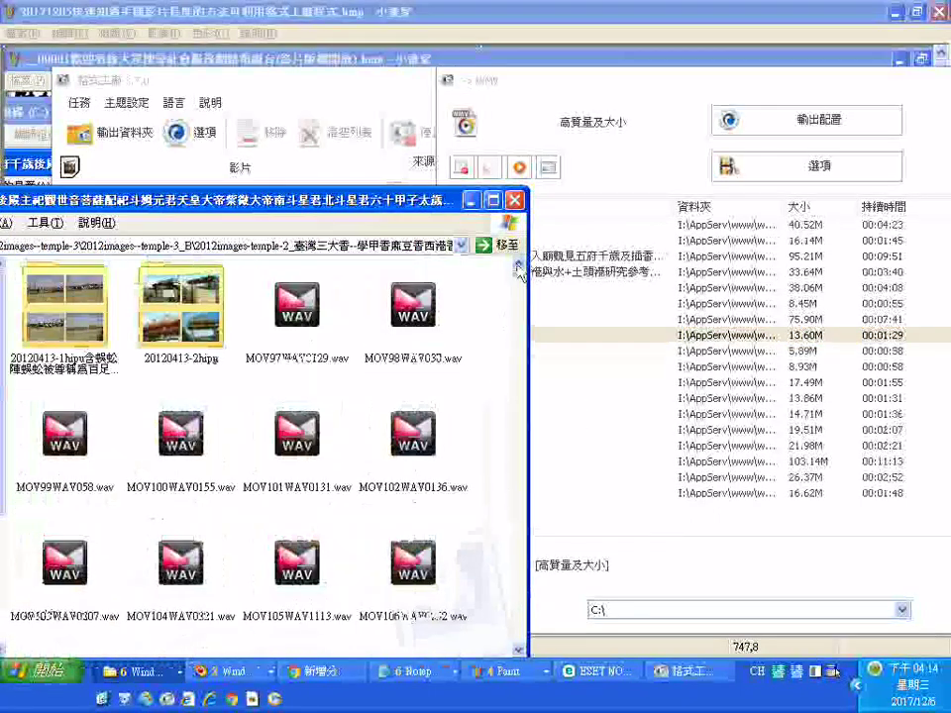
{"action": "scroll", "coordinate": [517, 282], "scroll_direction": "down", "scroll_amount": 3}
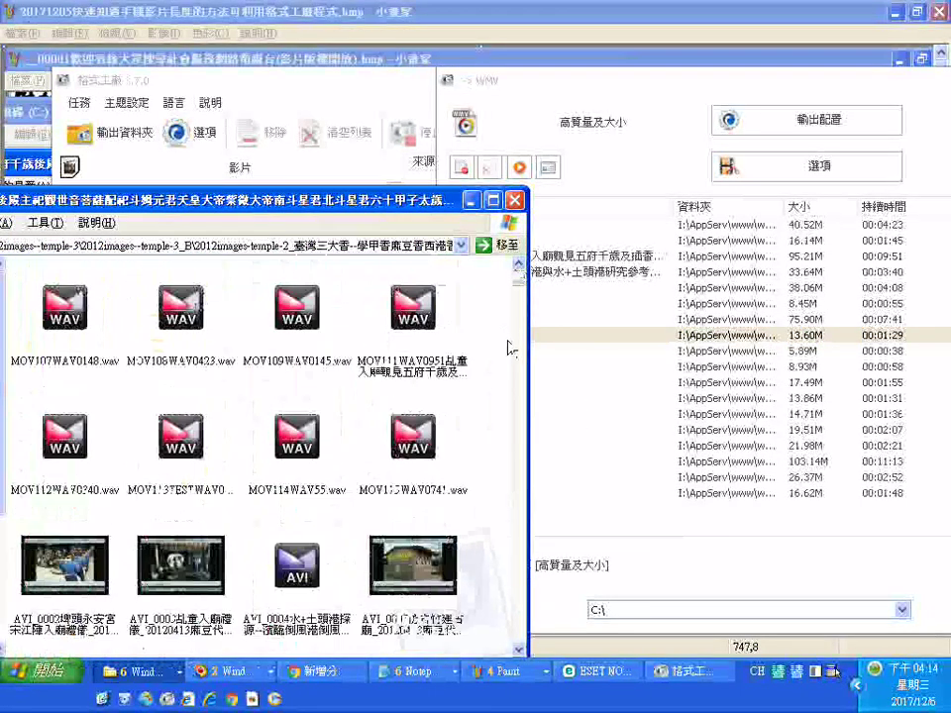
{"action": "scroll", "coordinate": [509, 347], "scroll_direction": "down", "scroll_amount": 3}
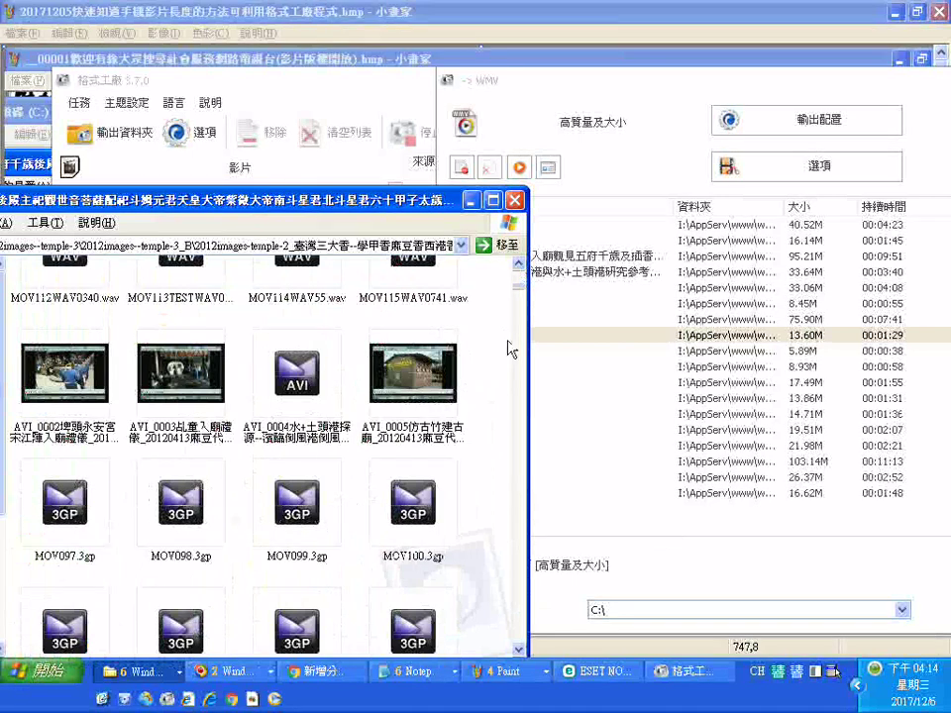
{"action": "left_click", "coordinate": [794, 338]}
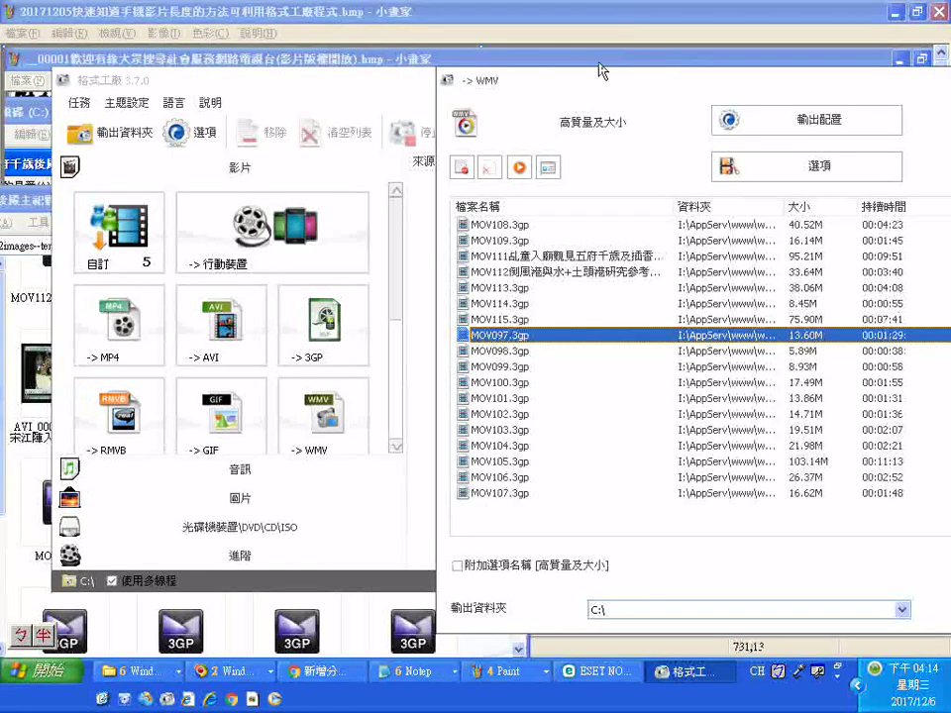
{"action": "left_click_drag", "start_coordinate": [588, 57], "coordinate": [525, 46]}
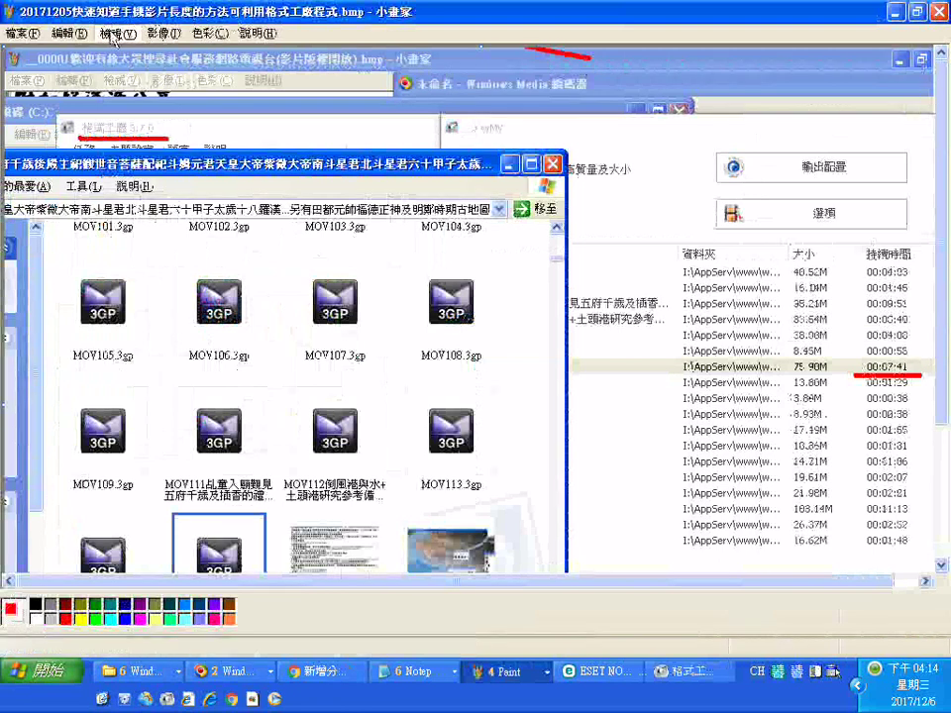
{"action": "left_click", "coordinate": [68, 33]}
{"action": "left_click", "coordinate": [75, 56]}
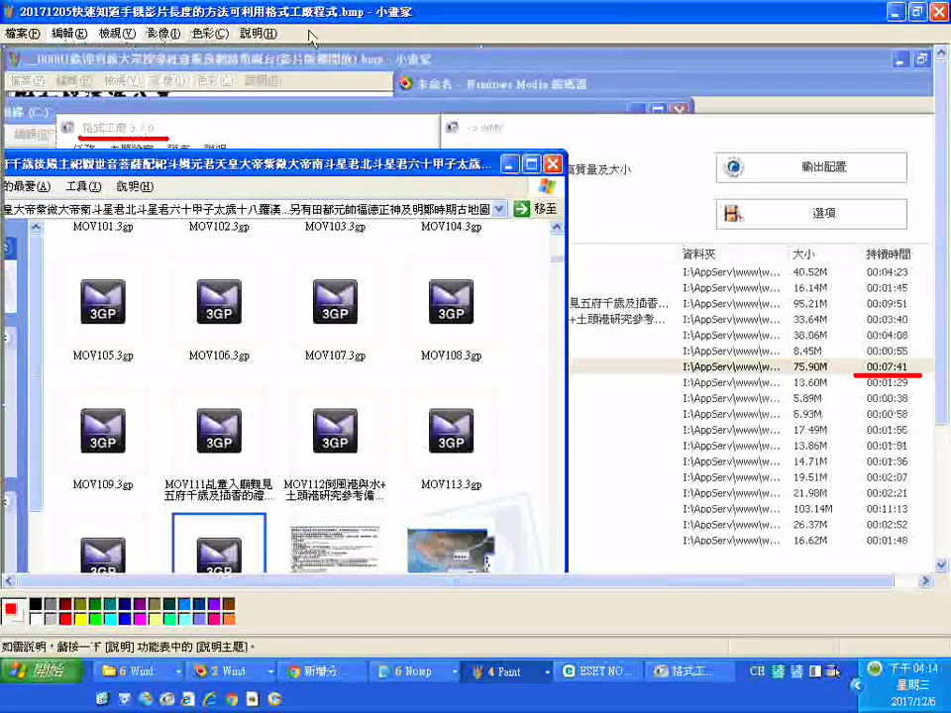
Save the Paint image 20171205快速知道手機影片長度的方法可利用格式工廠程式.bmp and close it
{"action": "left_click", "coordinate": [39, 33]}
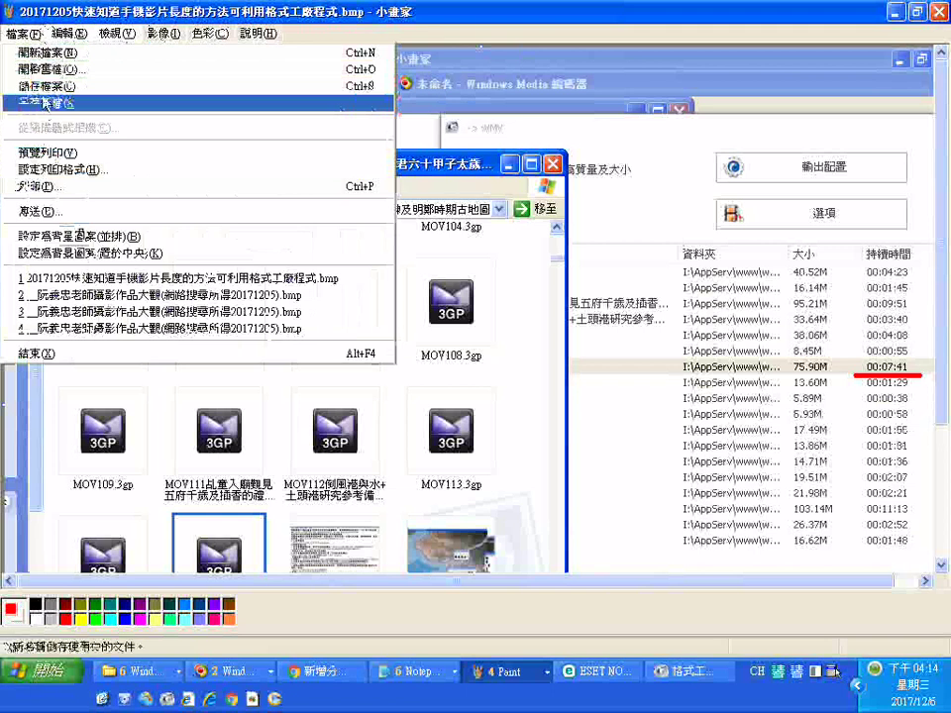
{"action": "left_click", "coordinate": [50, 80]}
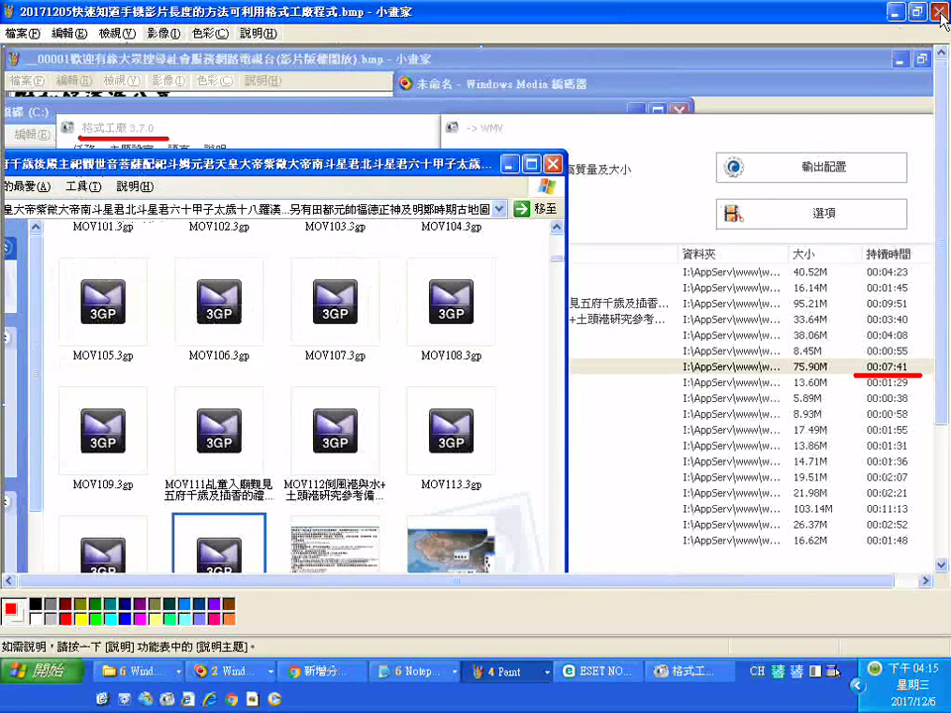
{"action": "left_click", "coordinate": [940, 12]}
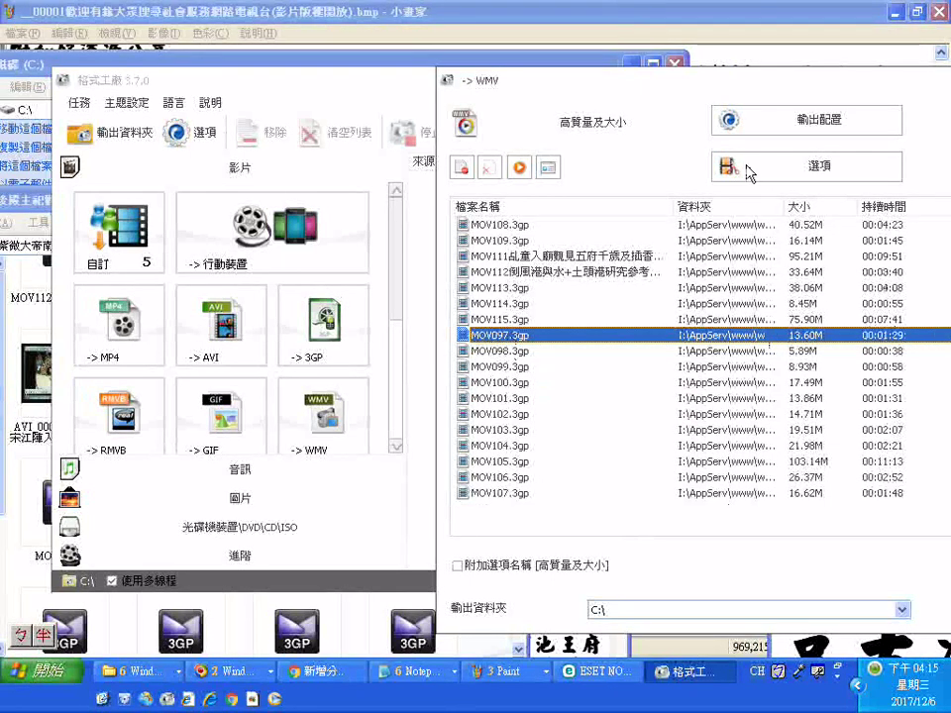
Bring the whole WMV conversion list into view, check each video's duration from MOV108.3gp down to MOV107.3gp, and close the dialog
{"action": "left_click_drag", "start_coordinate": [700, 85], "coordinate": [421, 89]}
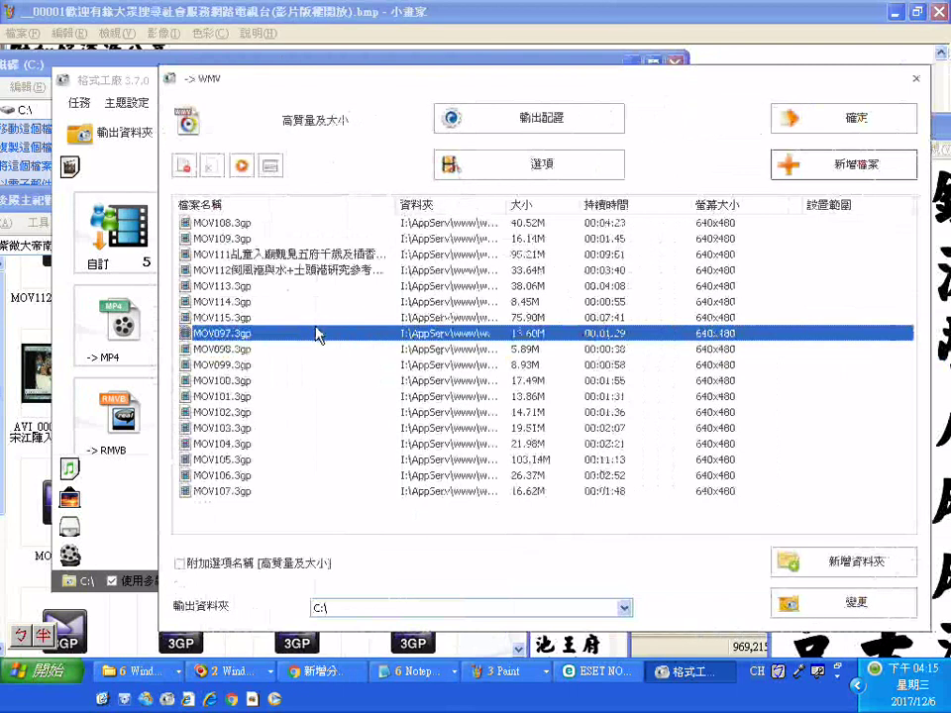
{"action": "left_click", "coordinate": [243, 318]}
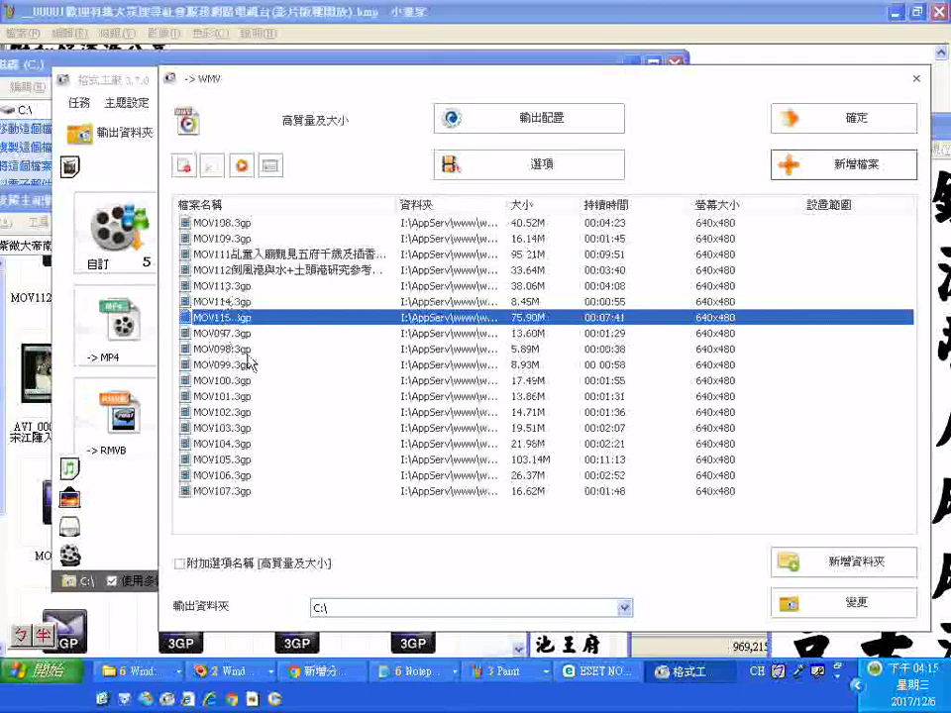
{"action": "left_click", "coordinate": [229, 227]}
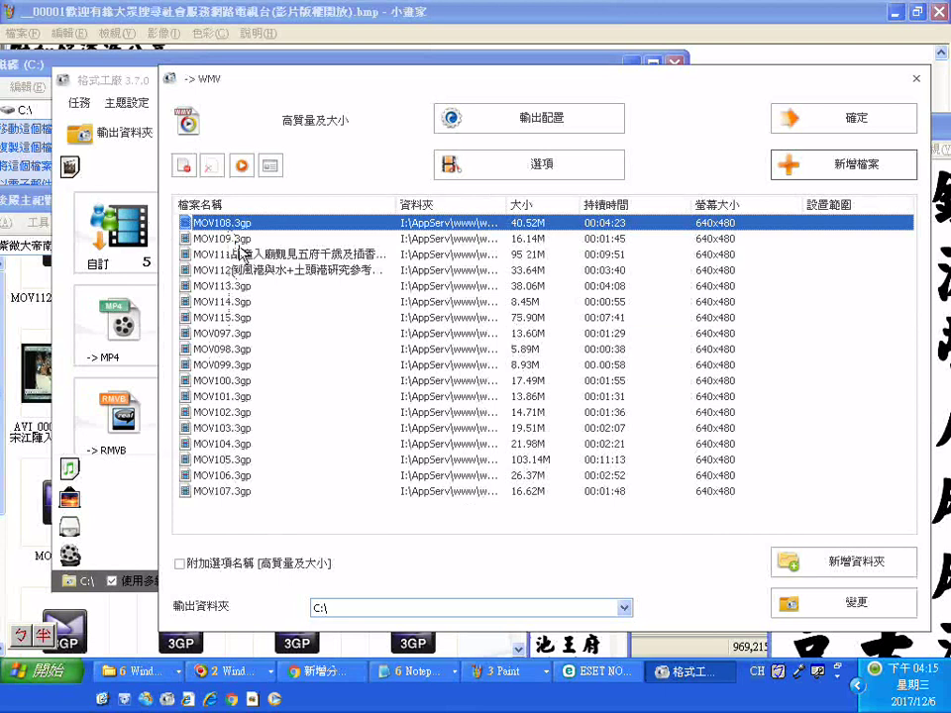
{"action": "left_click", "coordinate": [230, 238]}
{"action": "left_click", "coordinate": [243, 255]}
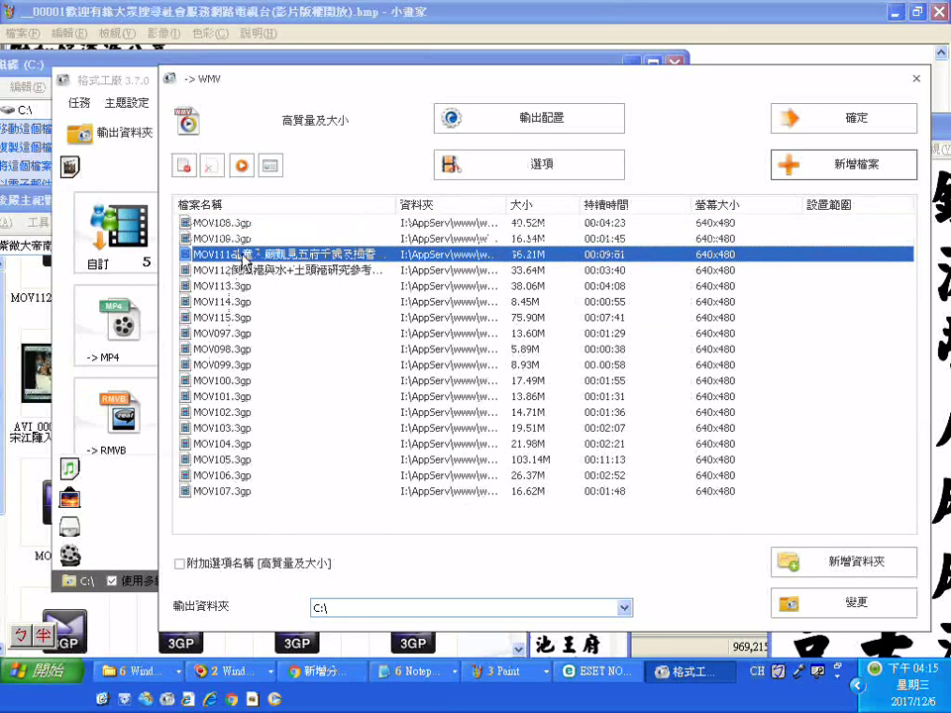
{"action": "left_click", "coordinate": [238, 270]}
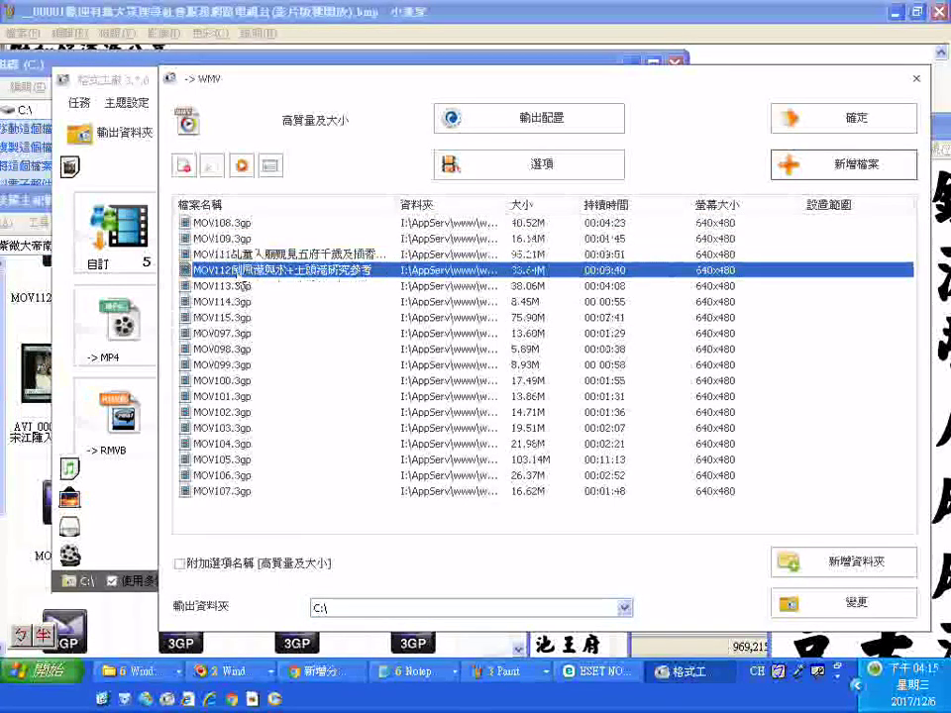
{"action": "left_click", "coordinate": [228, 286]}
{"action": "left_click", "coordinate": [228, 301]}
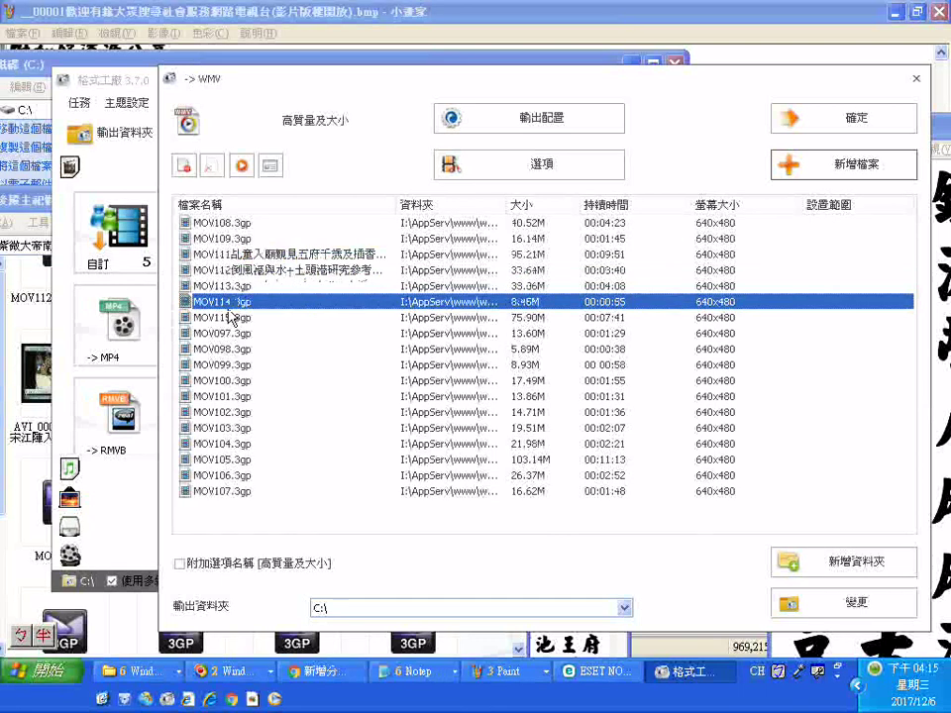
{"action": "left_click", "coordinate": [231, 317]}
{"action": "left_click", "coordinate": [233, 334]}
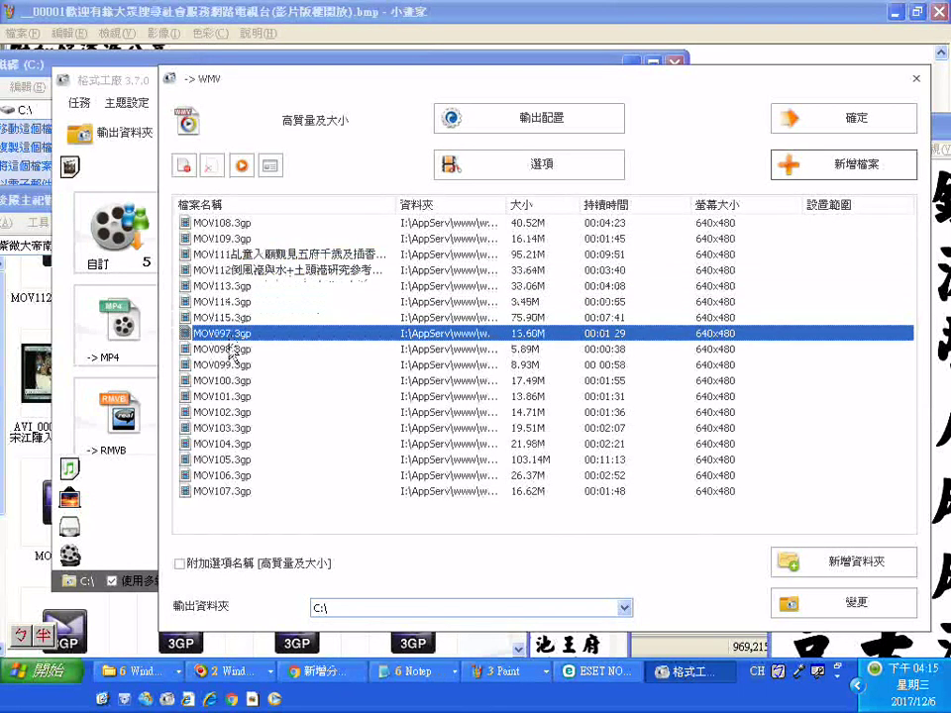
{"action": "left_click", "coordinate": [232, 348]}
{"action": "left_click", "coordinate": [232, 364]}
{"action": "left_click", "coordinate": [229, 381]}
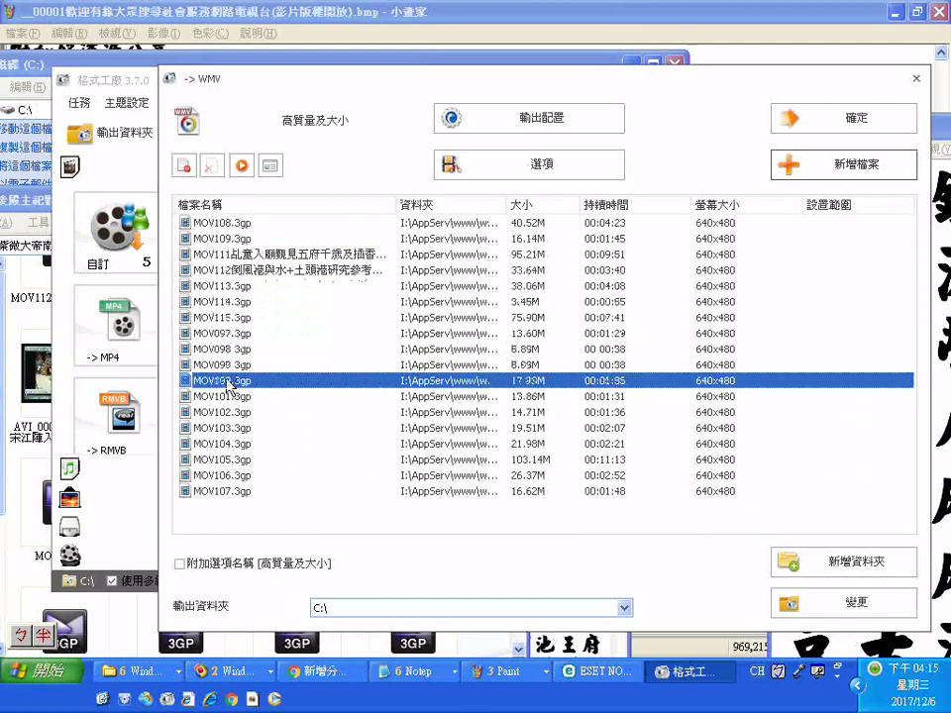
{"action": "left_click", "coordinate": [232, 396]}
{"action": "left_click", "coordinate": [236, 412]}
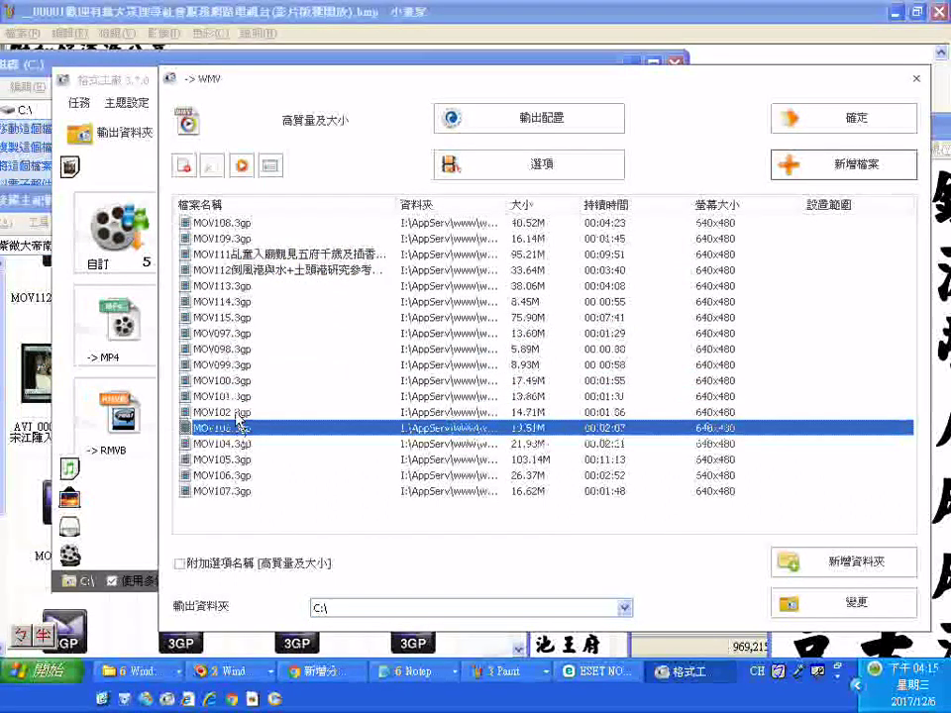
{"action": "left_click", "coordinate": [237, 443]}
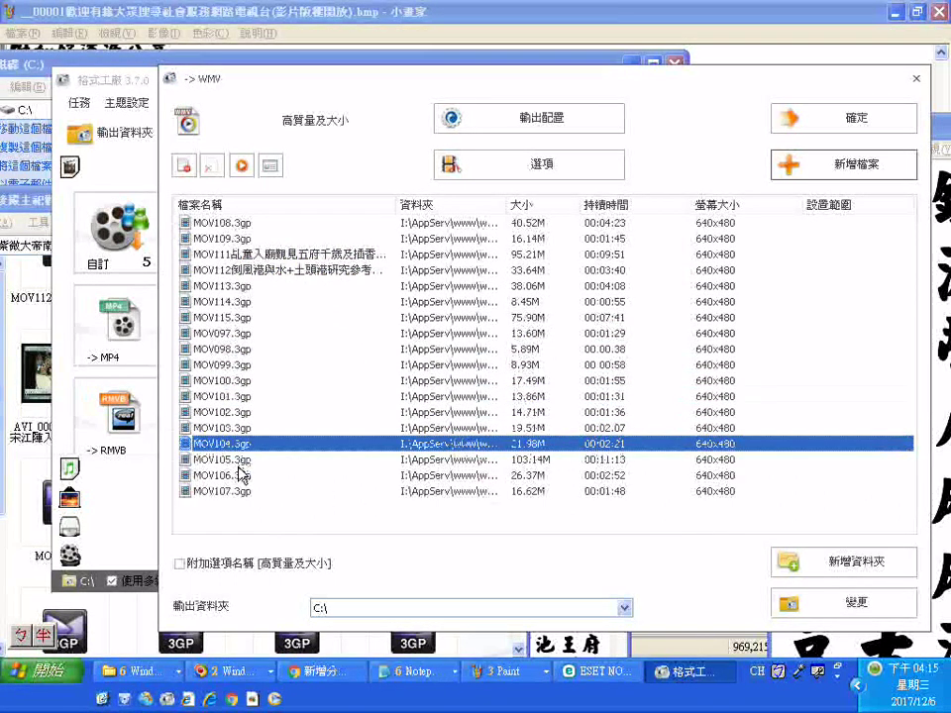
{"action": "left_click", "coordinate": [239, 461]}
{"action": "left_click", "coordinate": [239, 477]}
{"action": "left_click", "coordinate": [239, 492]}
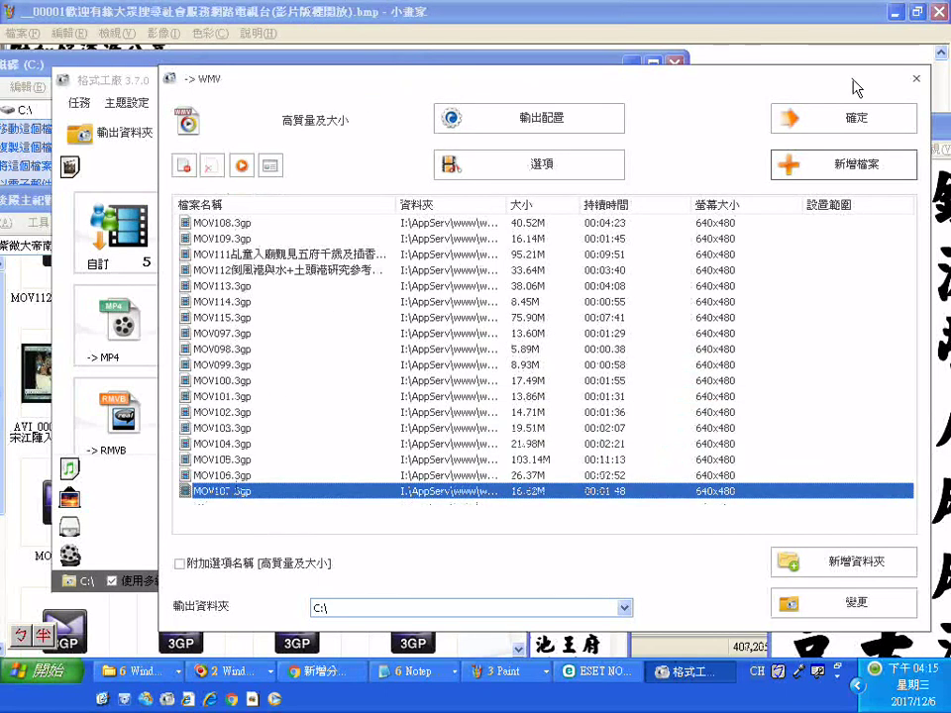
{"action": "left_click", "coordinate": [916, 79]}
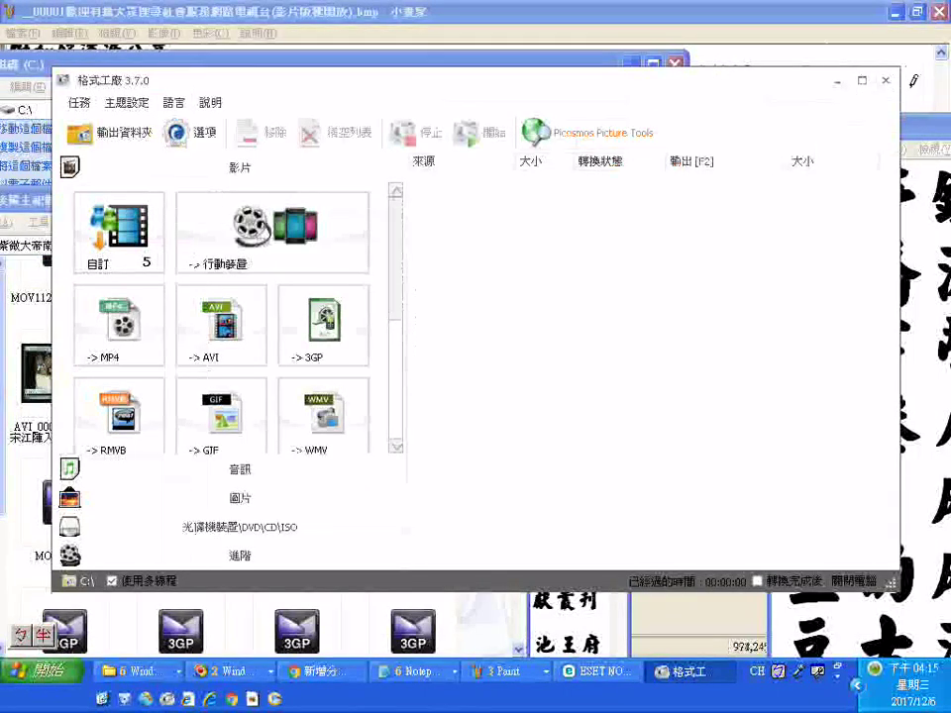
Close Format Factory together with its application error message and show the desktop
{"action": "left_click", "coordinate": [889, 82]}
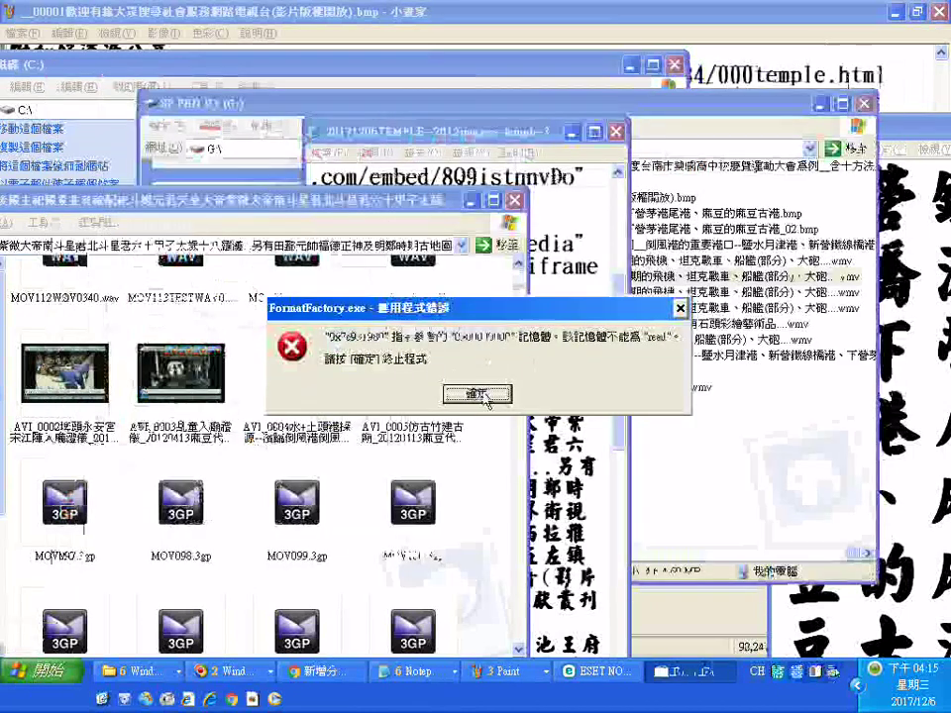
{"action": "left_click", "coordinate": [544, 392]}
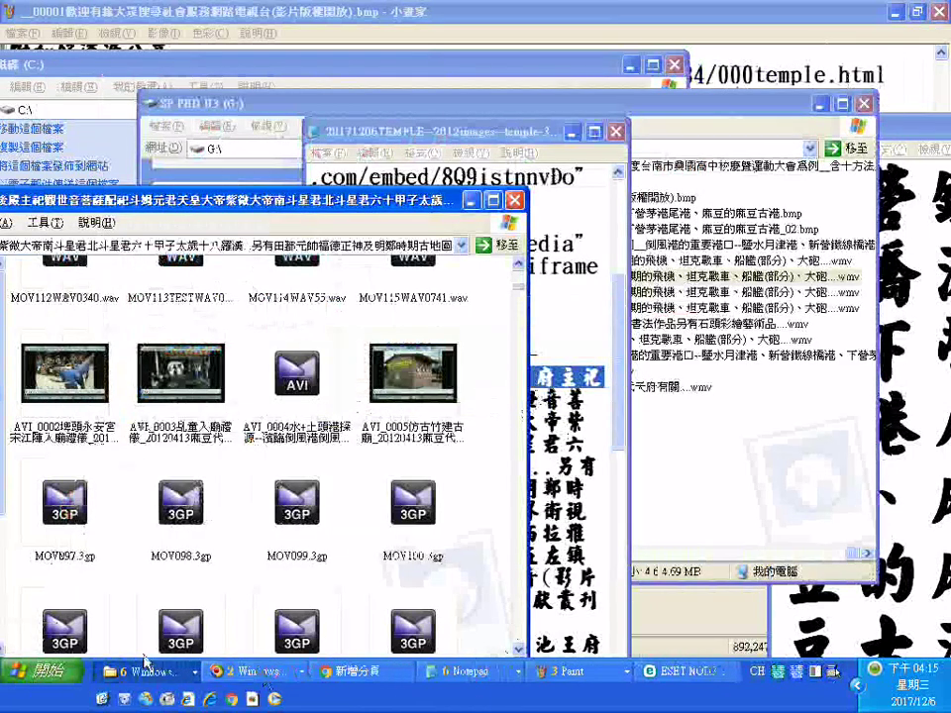
{"action": "left_click", "coordinate": [100, 701]}
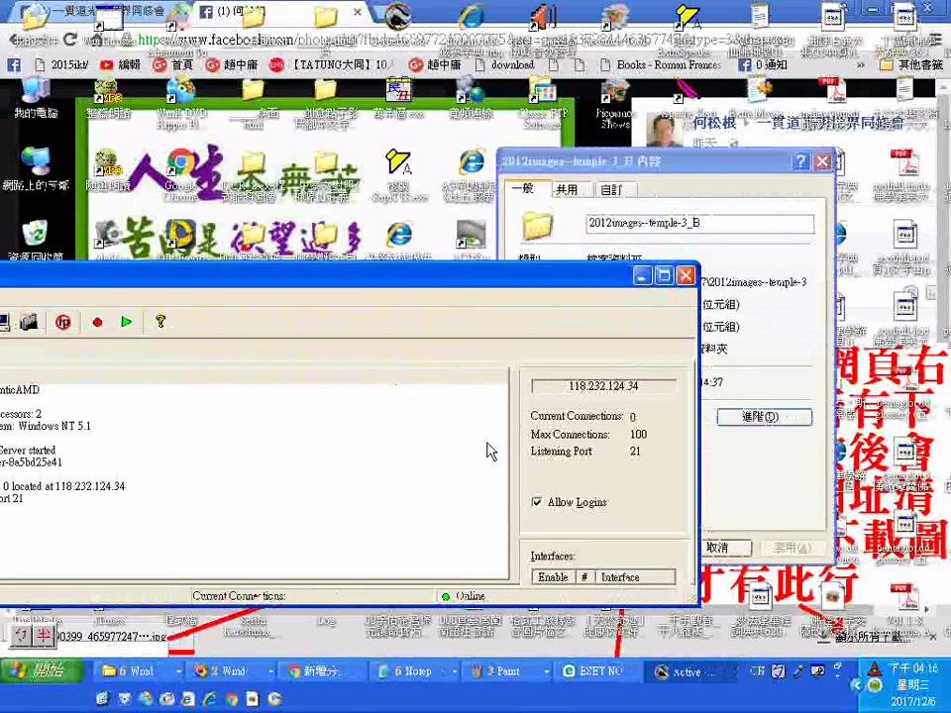
Switch to the 20171206TEMPLE Notepad file and copy _20120413海埔池王府 from its title paragraph
{"action": "left_click", "coordinate": [415, 671]}
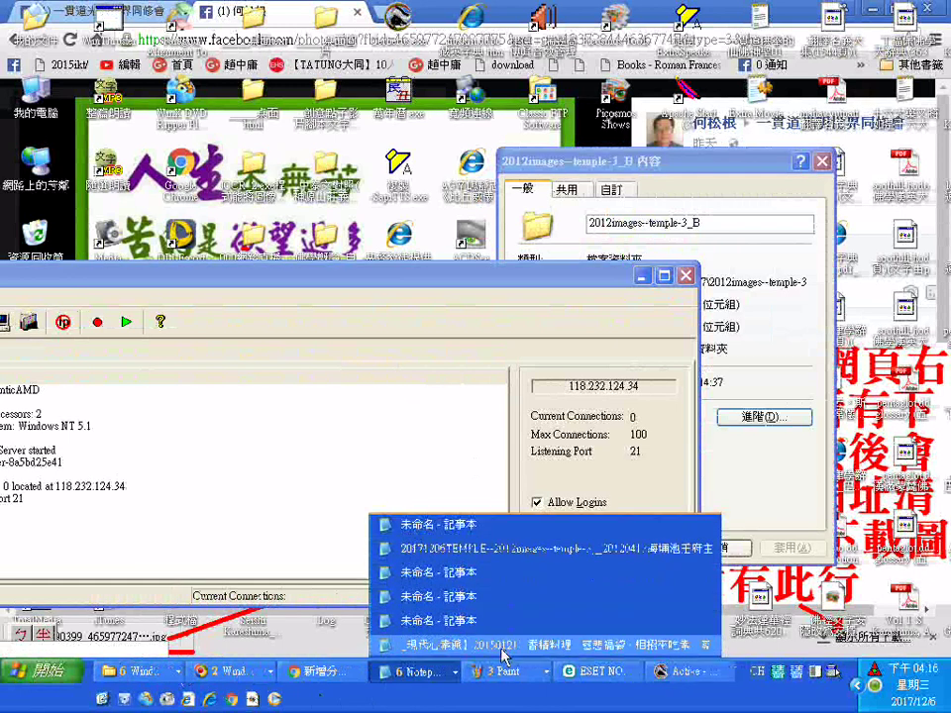
{"action": "left_click", "coordinate": [475, 547]}
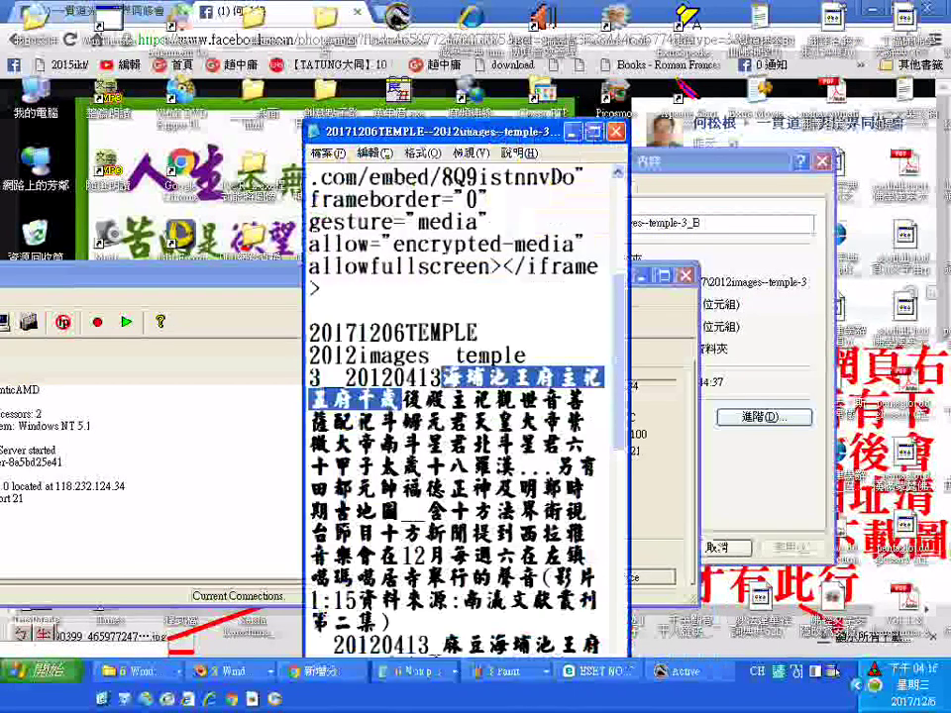
{"action": "left_click", "coordinate": [337, 378]}
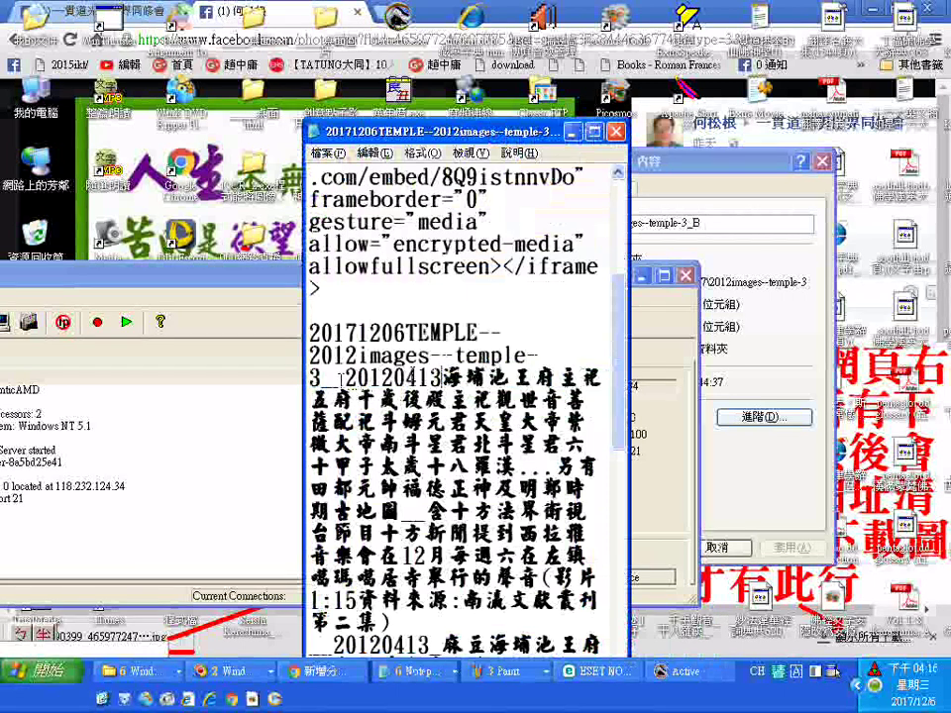
{"action": "left_click_drag", "start_coordinate": [338, 379], "coordinate": [559, 379]}
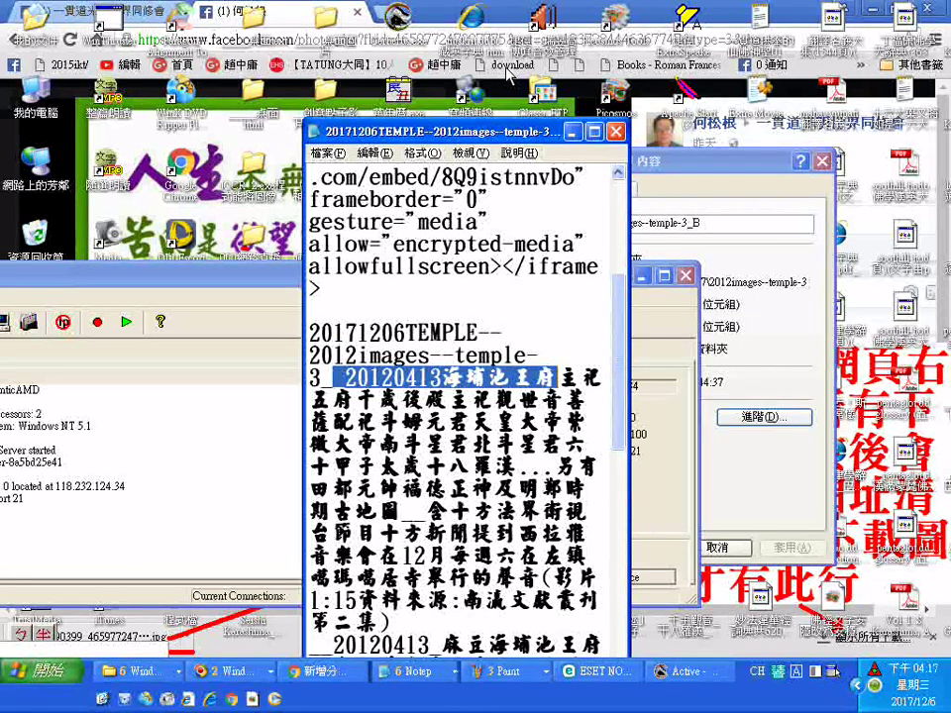
Bring up the temple video folder and insert the copied _20120413海埔池王府 after MOV097 in the MOV097.3gp file name
{"action": "left_click", "coordinate": [234, 462]}
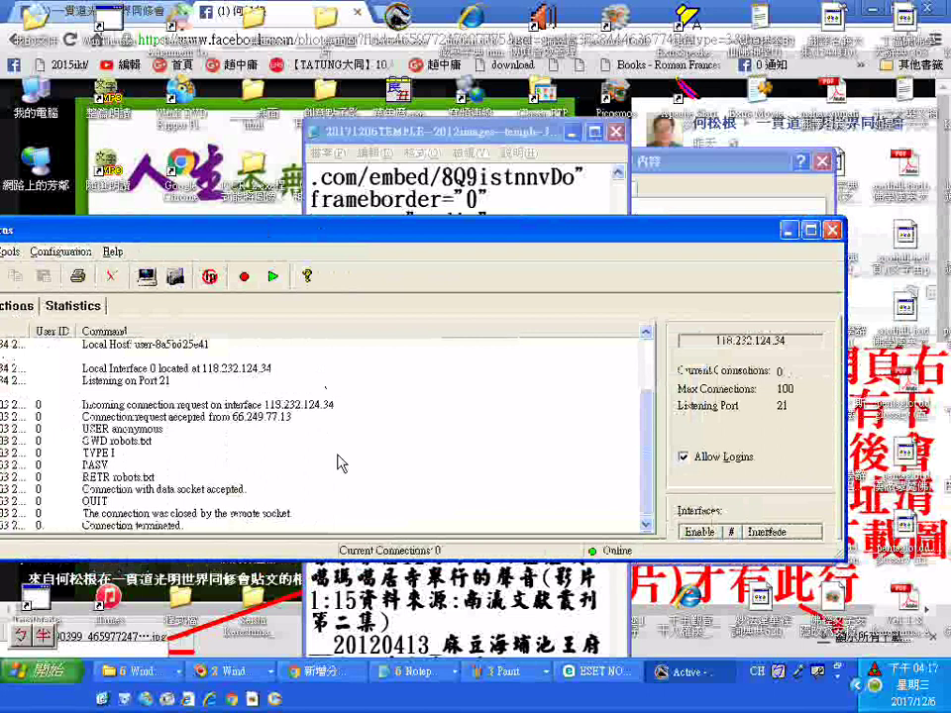
{"action": "left_click", "coordinate": [139, 671]}
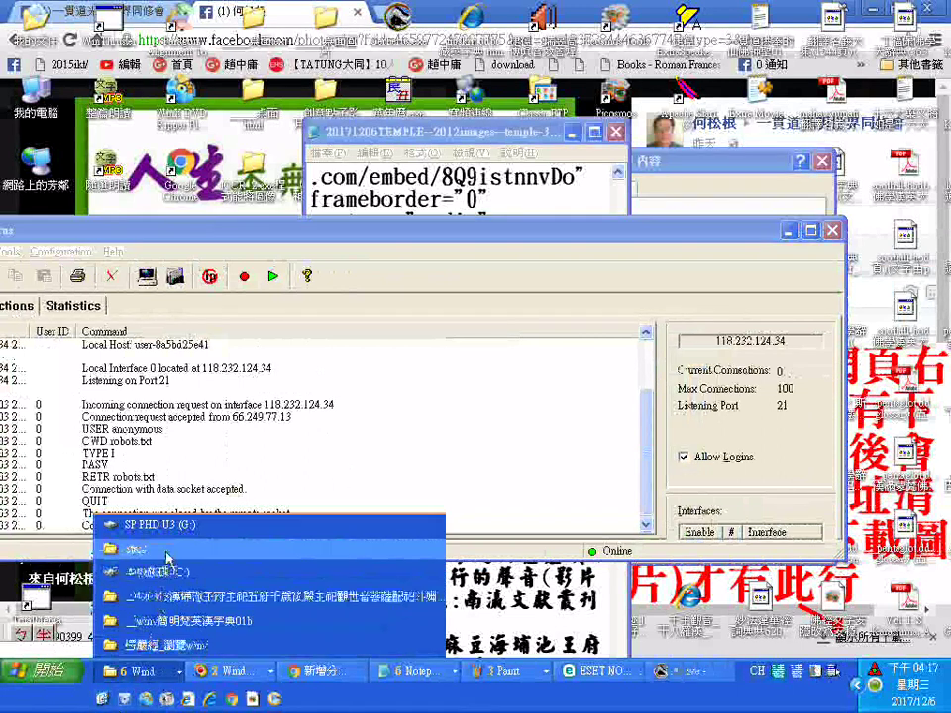
{"action": "left_click", "coordinate": [231, 601]}
{"action": "left_click", "coordinate": [51, 556]}
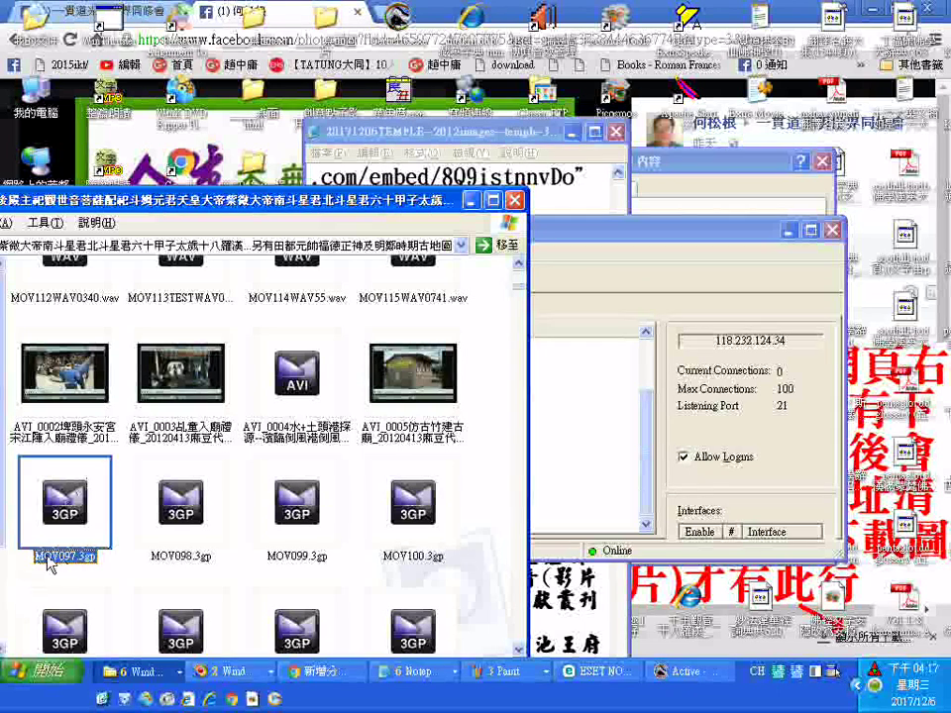
{"action": "left_click", "coordinate": [73, 557]}
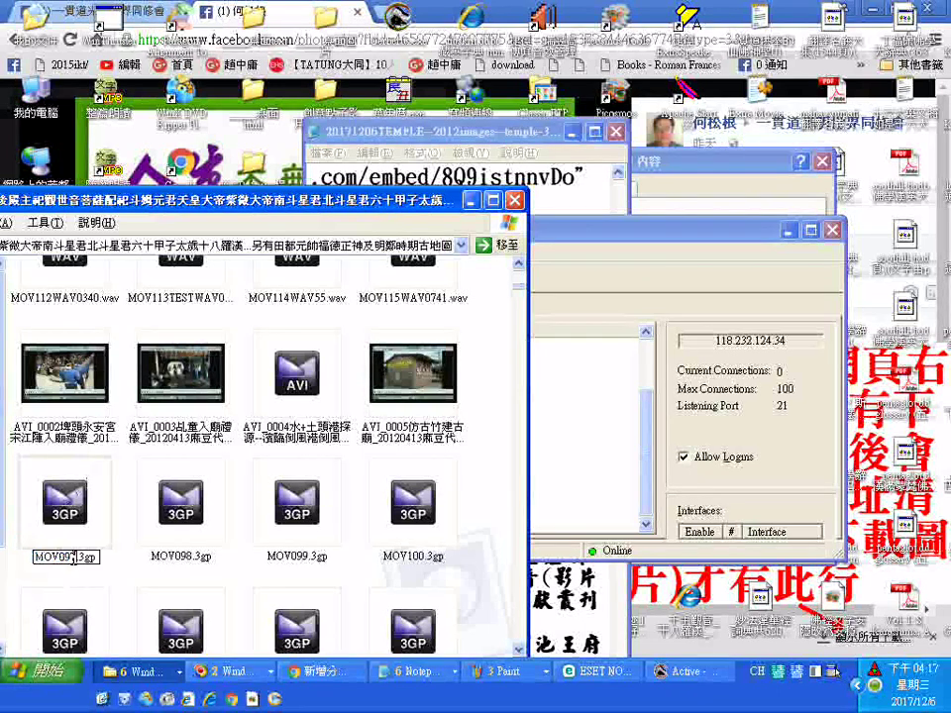
{"action": "right_click", "coordinate": [73, 558]}
{"action": "left_click", "coordinate": [99, 388]}
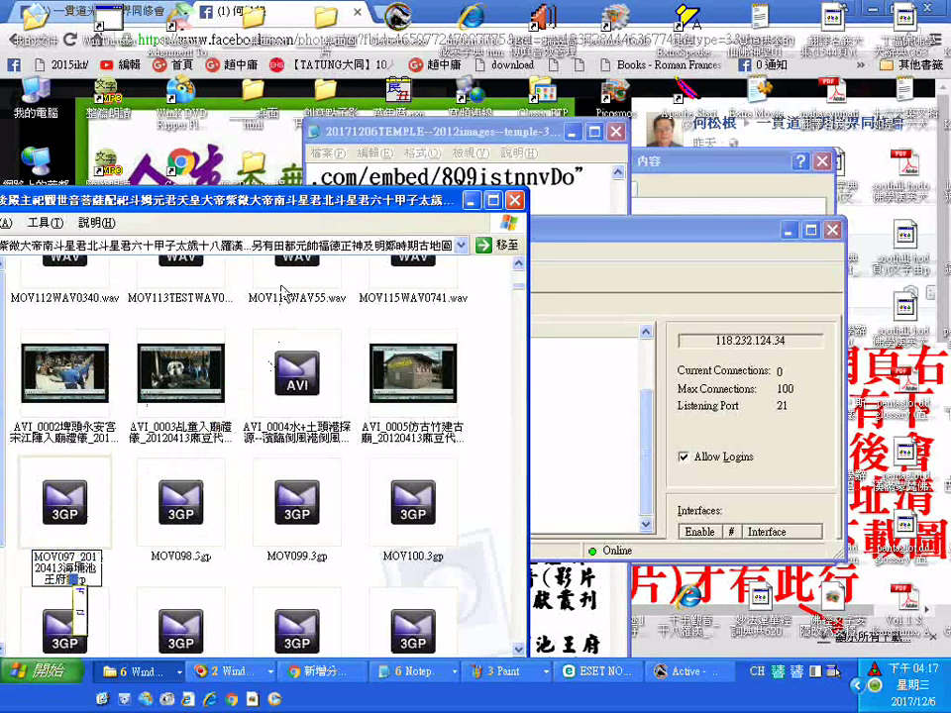
Complete the name as MOV097_20120413海埔池王府參訪影像紀錄.3gp, copying 海埔池王府參訪影像紀錄 from it before confirming the rename
{"action": "type", "text": "參訪"}
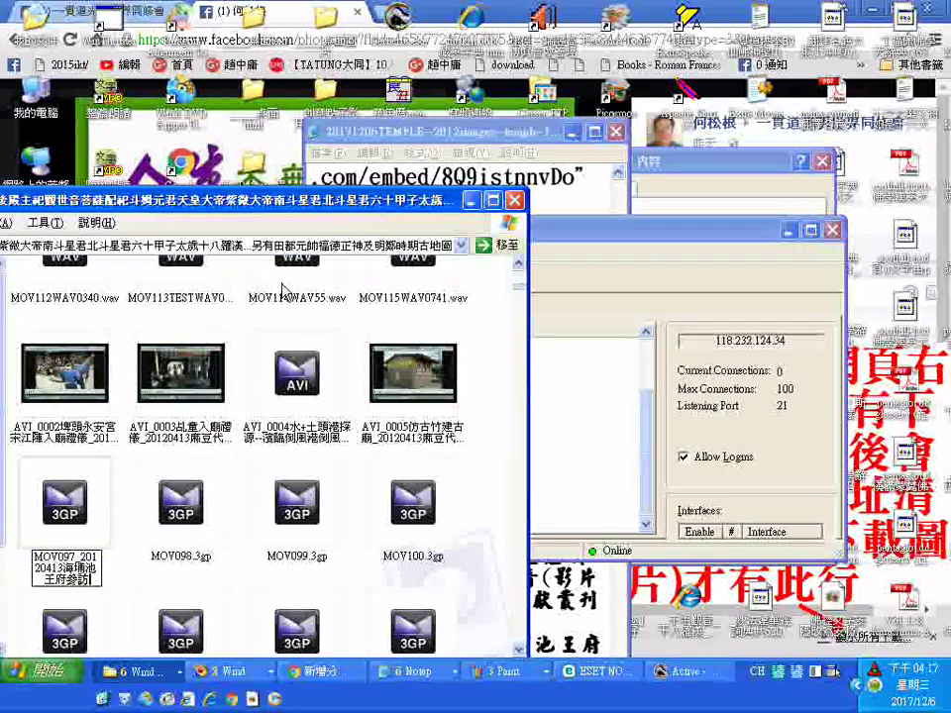
{"action": "type", "text": "義"}
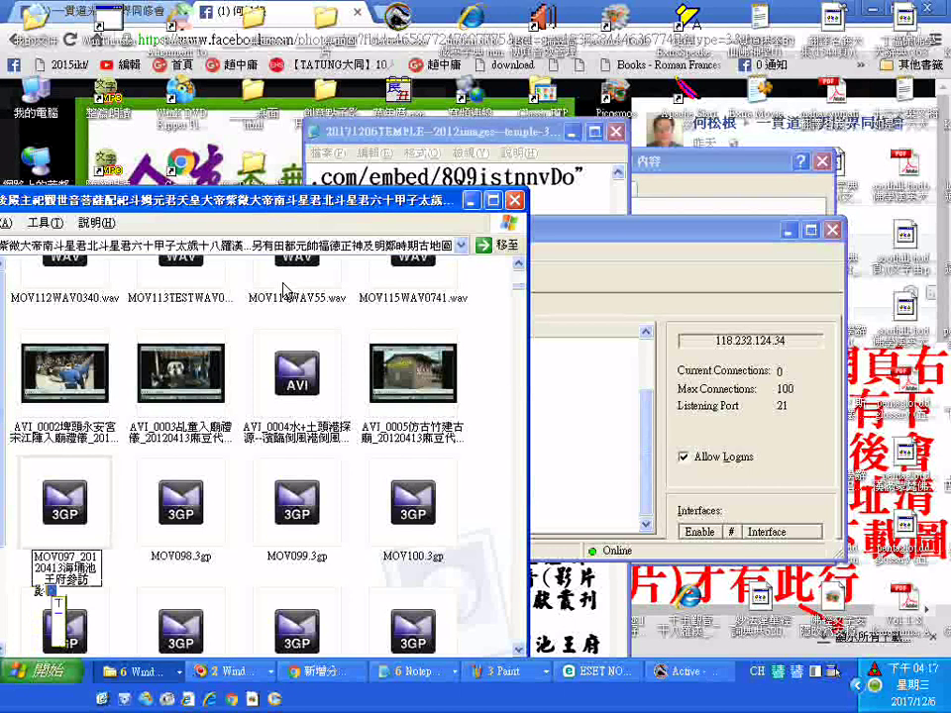
{"action": "type", "text": "賣"}
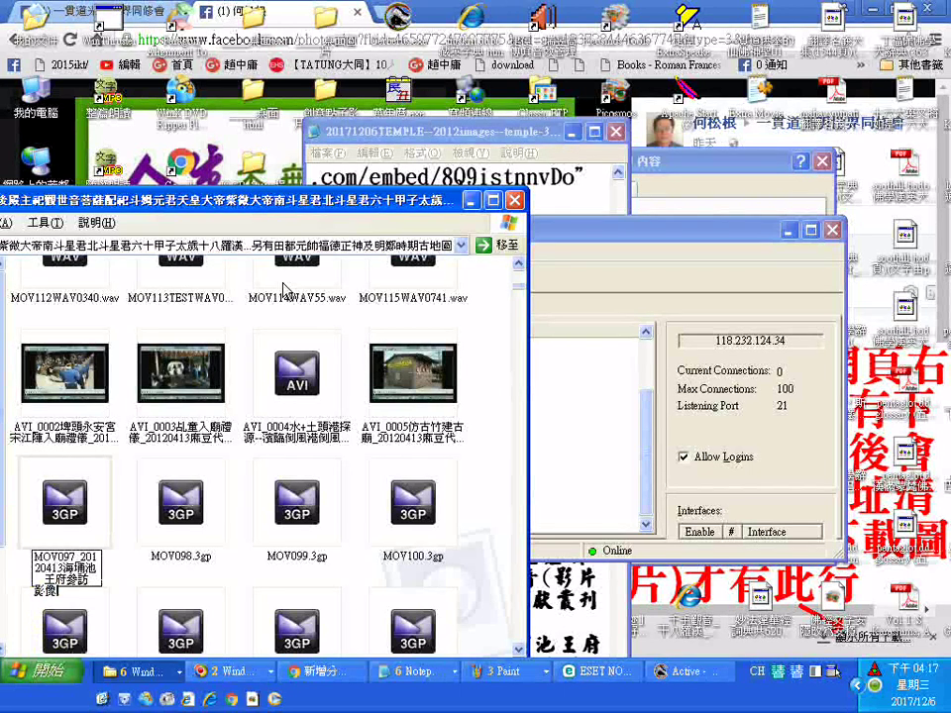
{"action": "type", "text": "h"}
{"action": "type", "text": "記"}
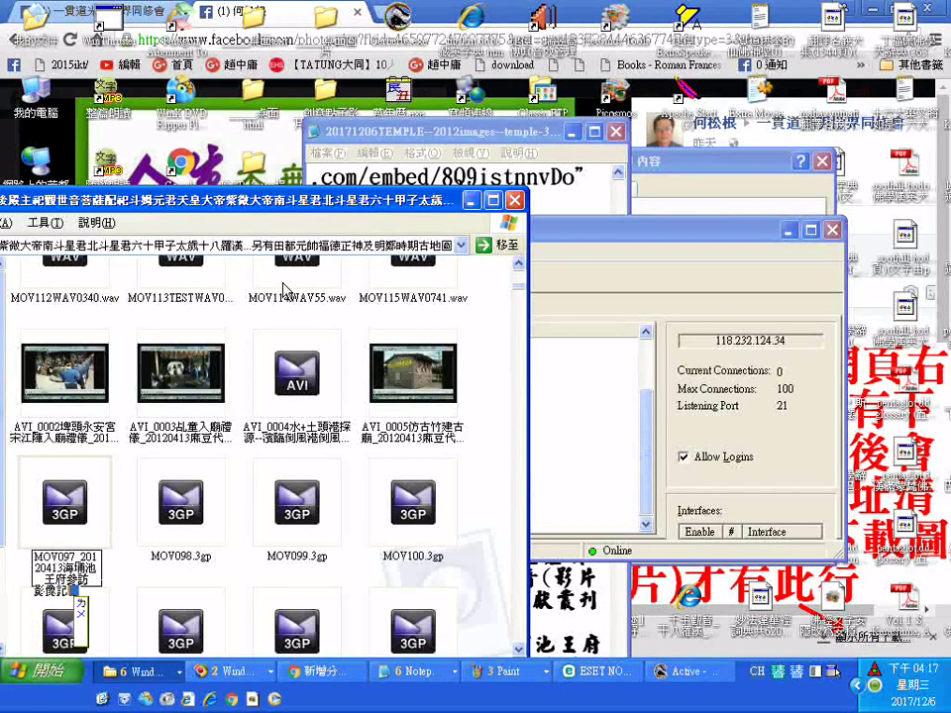
{"action": "type", "text": "錄.3gp"}
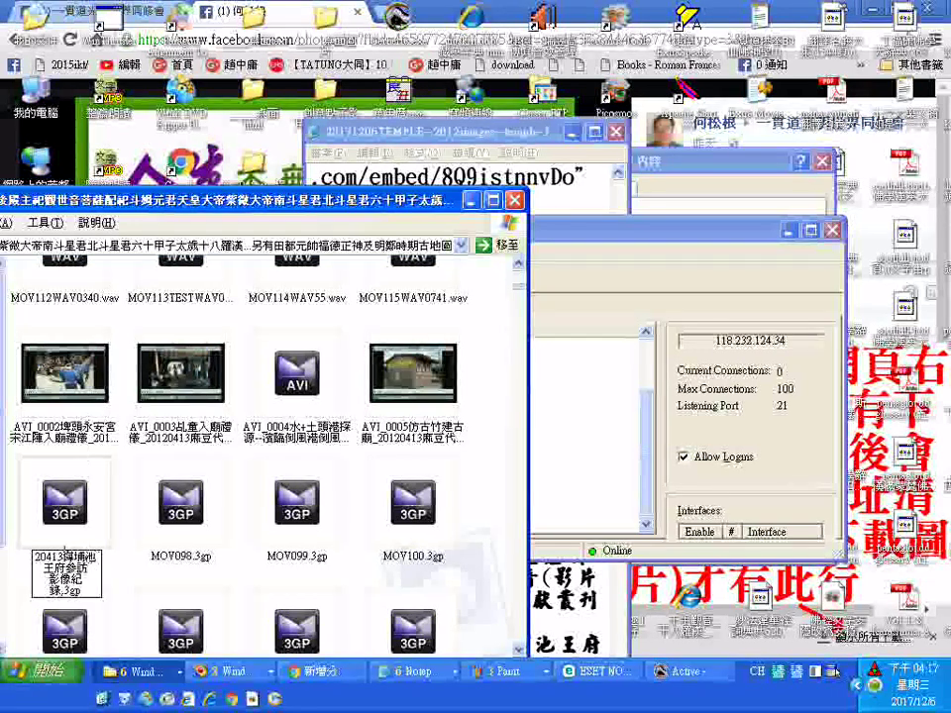
{"action": "right_click", "coordinate": [61, 557]}
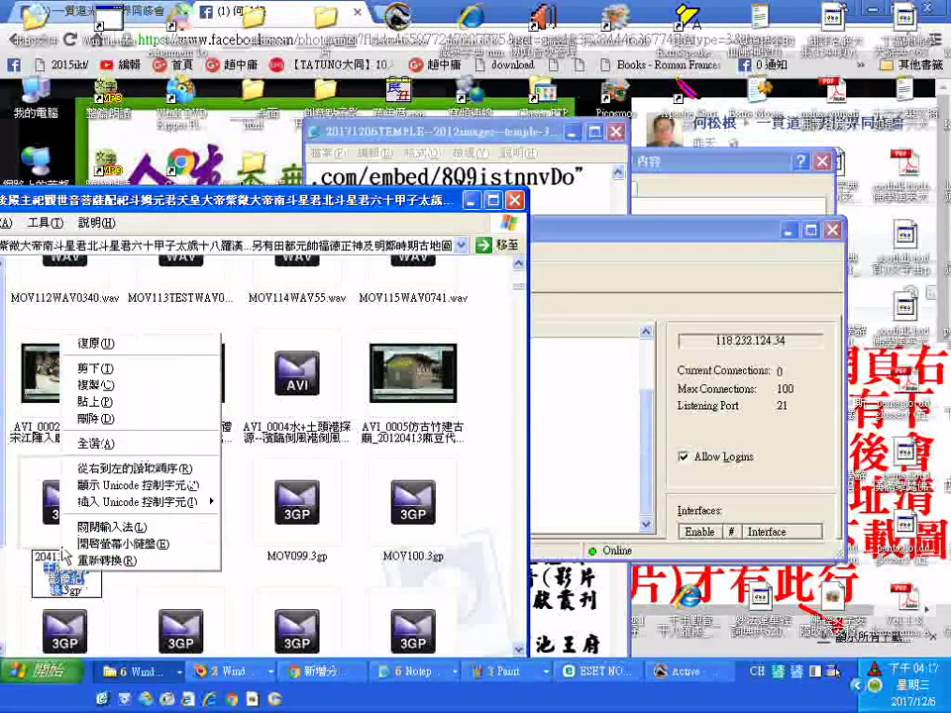
{"action": "left_click", "coordinate": [94, 390]}
{"action": "key", "text": "Return"}
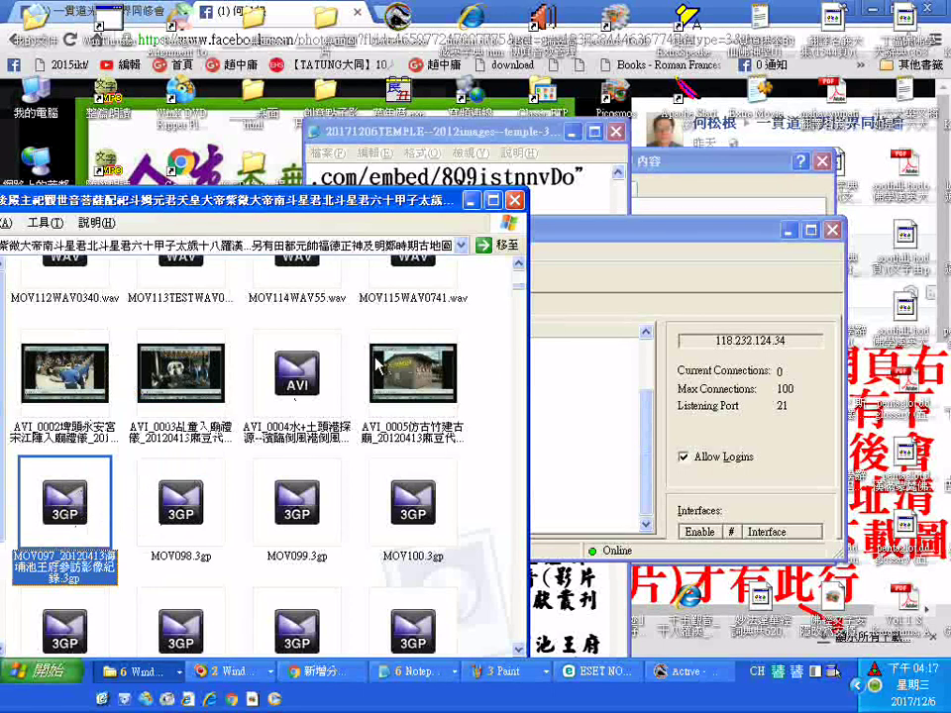
Rename MOV098.3gp as MOV098海埔池王府參訪影像紀錄.3gp using the copied text
{"action": "left_click", "coordinate": [184, 557]}
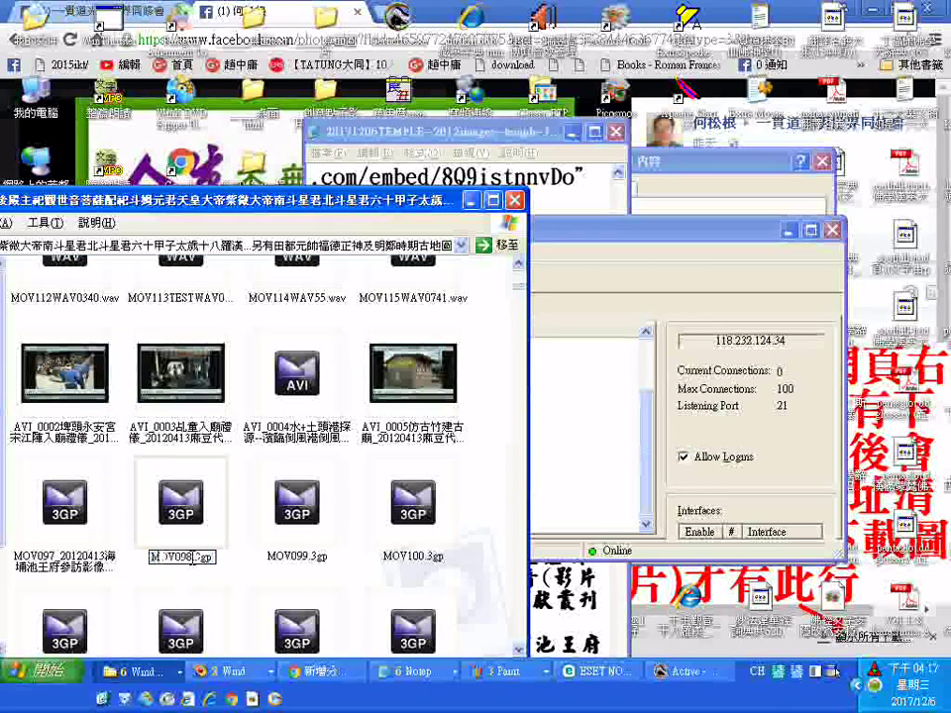
{"action": "right_click", "coordinate": [197, 556]}
{"action": "left_click", "coordinate": [228, 387]}
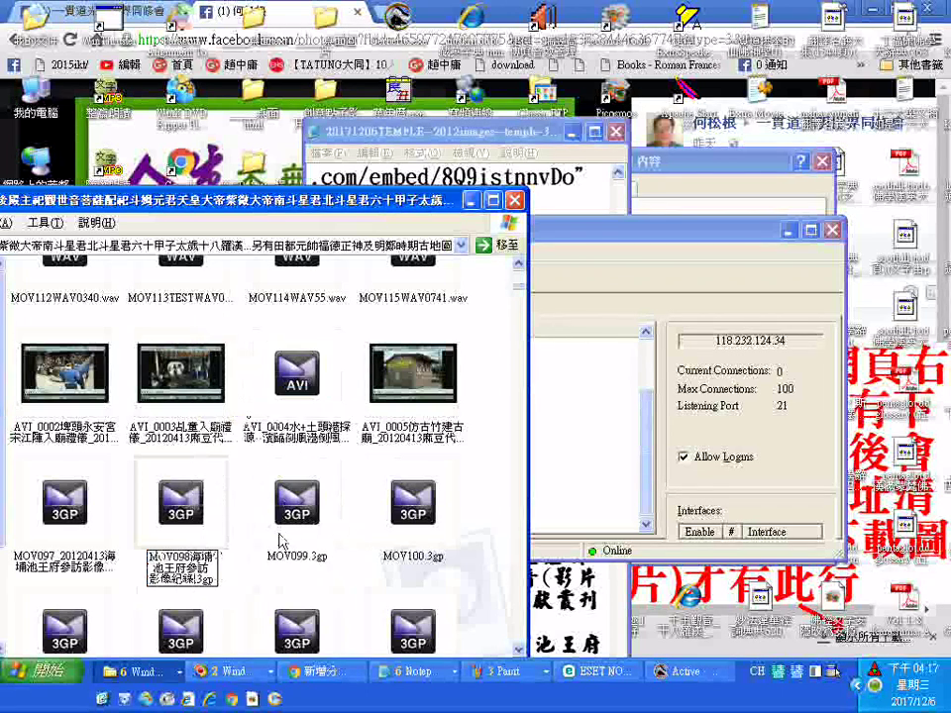
{"action": "left_click", "coordinate": [290, 535]}
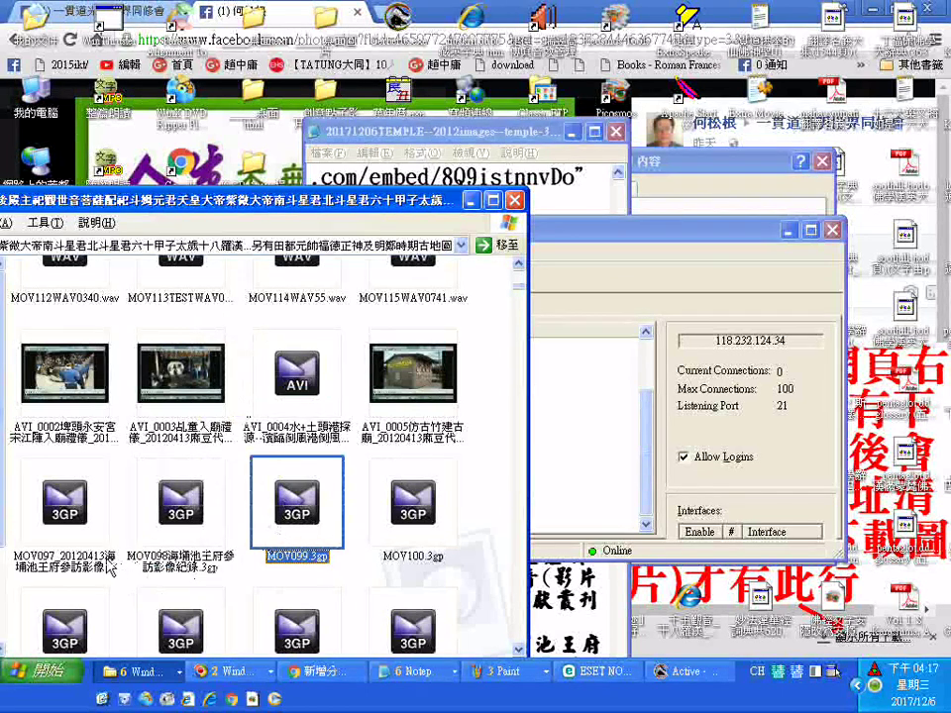
Copy _20120413海埔池王府參訪影像紀錄 from the MOV097 file name and rename the MOV098 video as MOV098_20120413海埔池王府參訪影像紀錄.3gp
{"action": "left_click", "coordinate": [77, 567]}
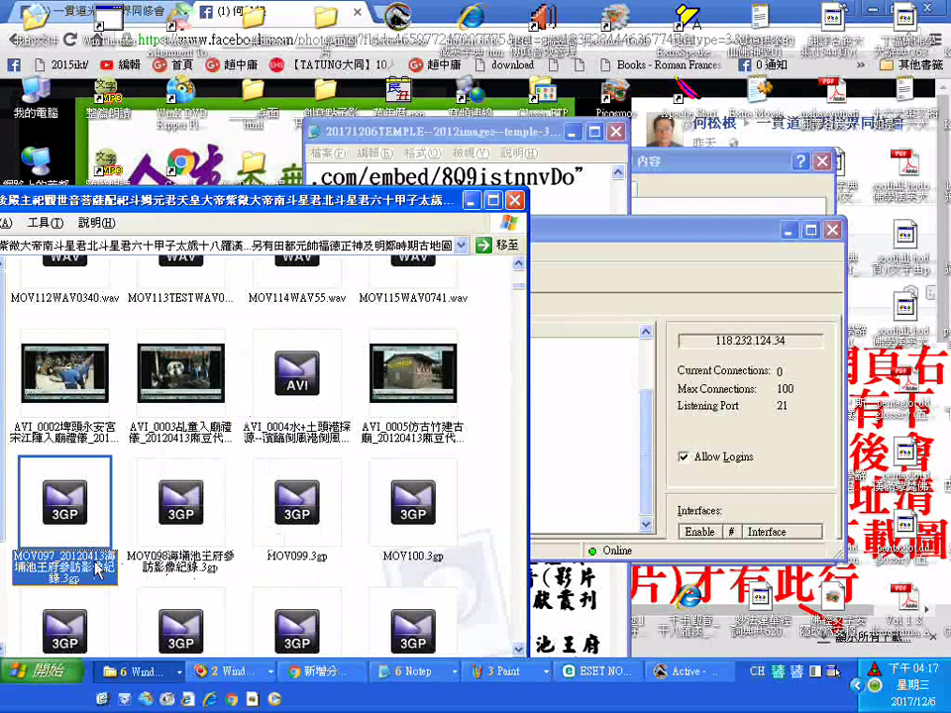
{"action": "left_click", "coordinate": [96, 567]}
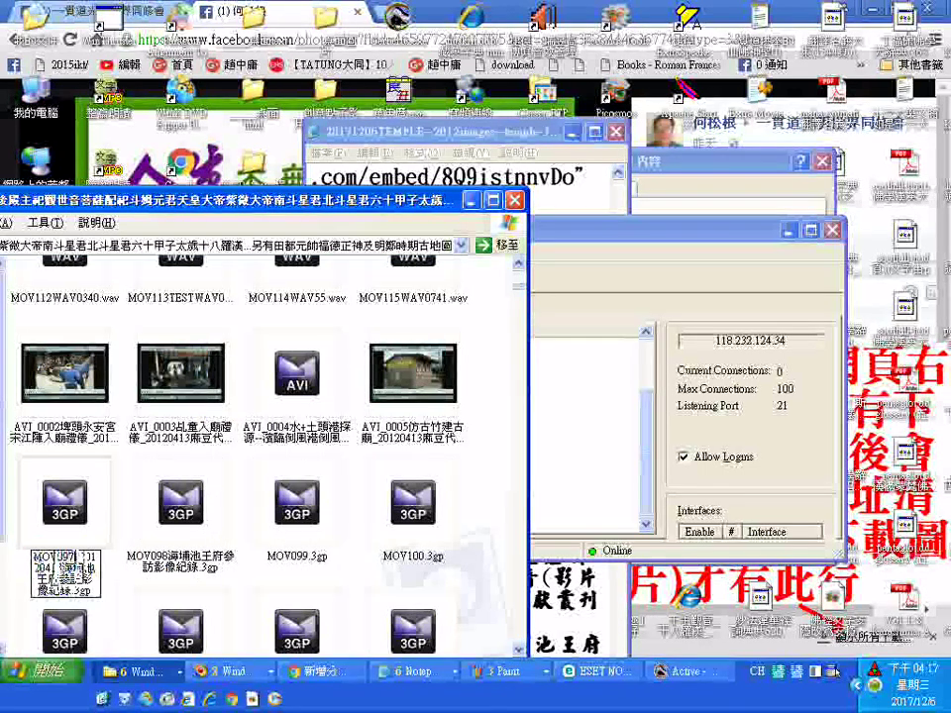
{"action": "right_click", "coordinate": [50, 588]}
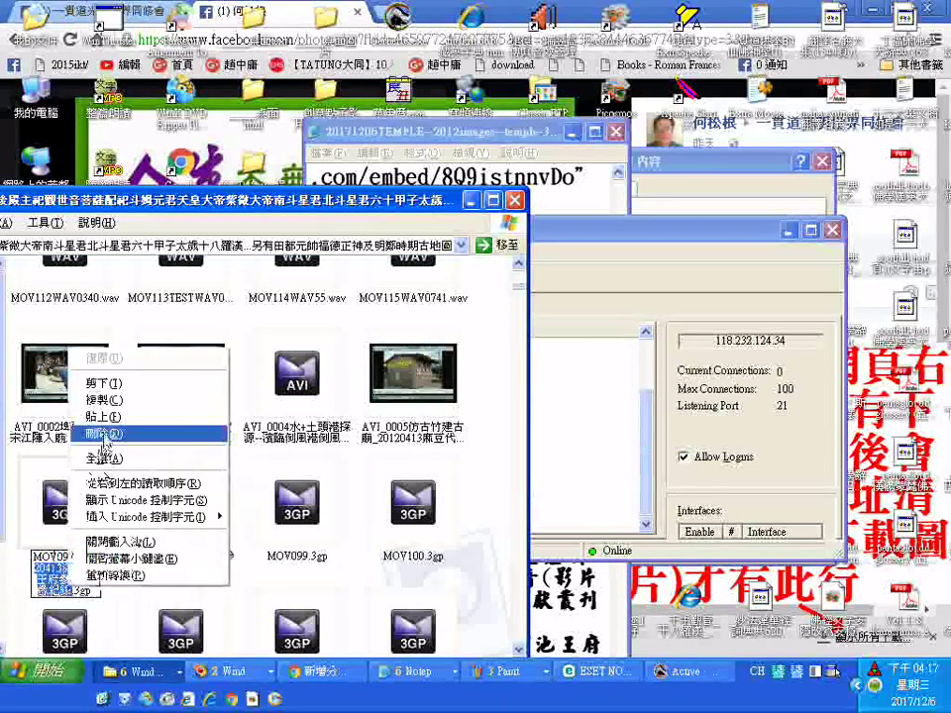
{"action": "left_click", "coordinate": [89, 398]}
{"action": "left_click", "coordinate": [191, 571]}
{"action": "left_click", "coordinate": [189, 569]}
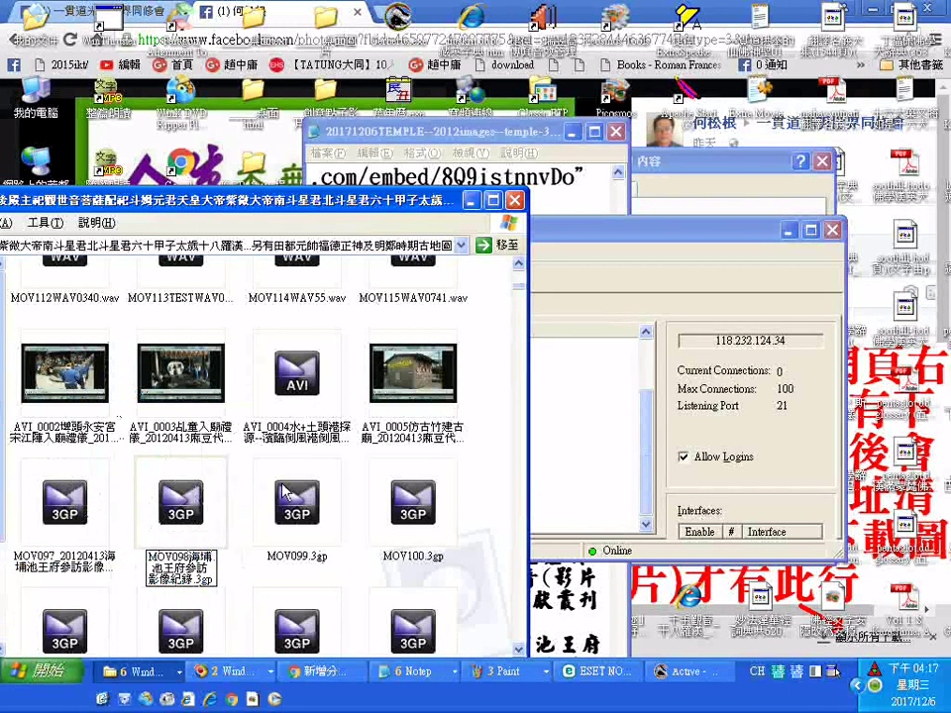
{"action": "key", "text": "ctrl+v"}
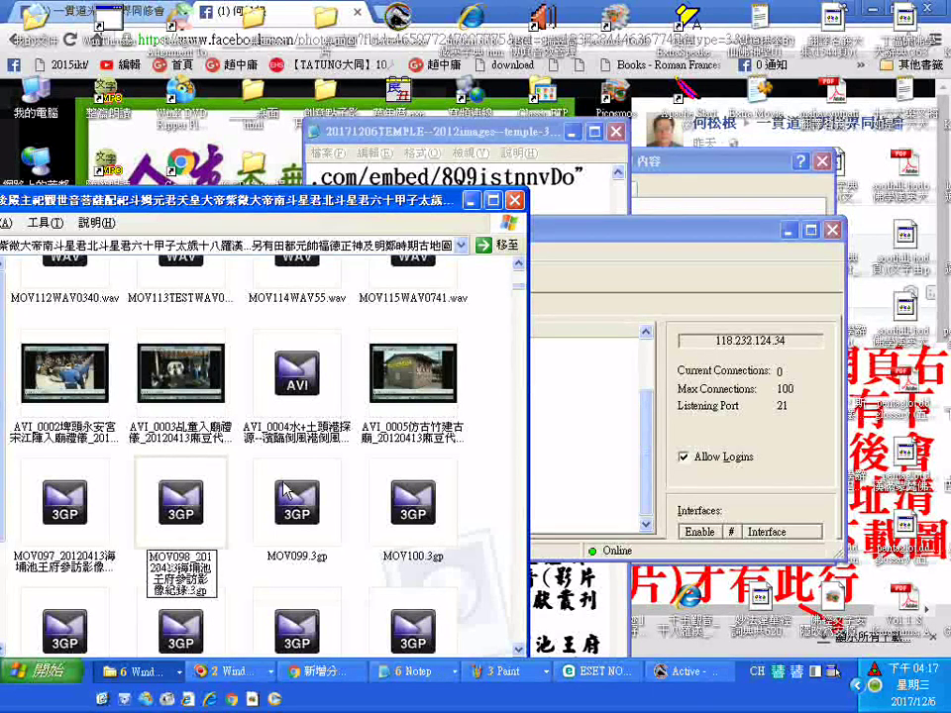
{"action": "key", "text": "Return"}
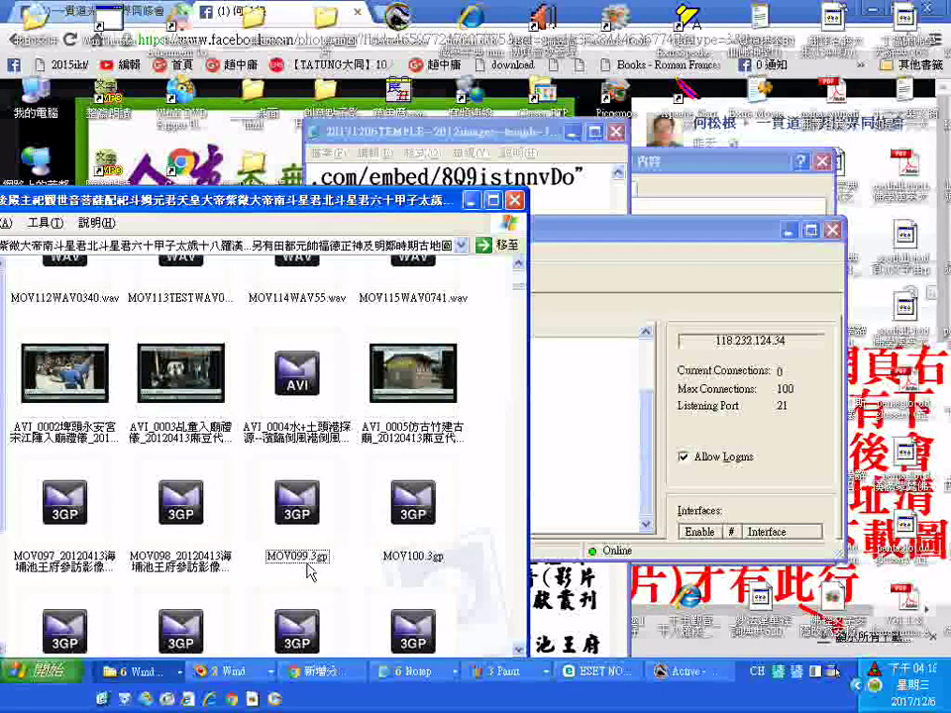
Rename MOV099.3gp as MOV099_20120413海埔池王府參訪影像紀錄.3gp using the copied text
{"action": "left_click", "coordinate": [292, 556]}
{"action": "left_click", "coordinate": [297, 556]}
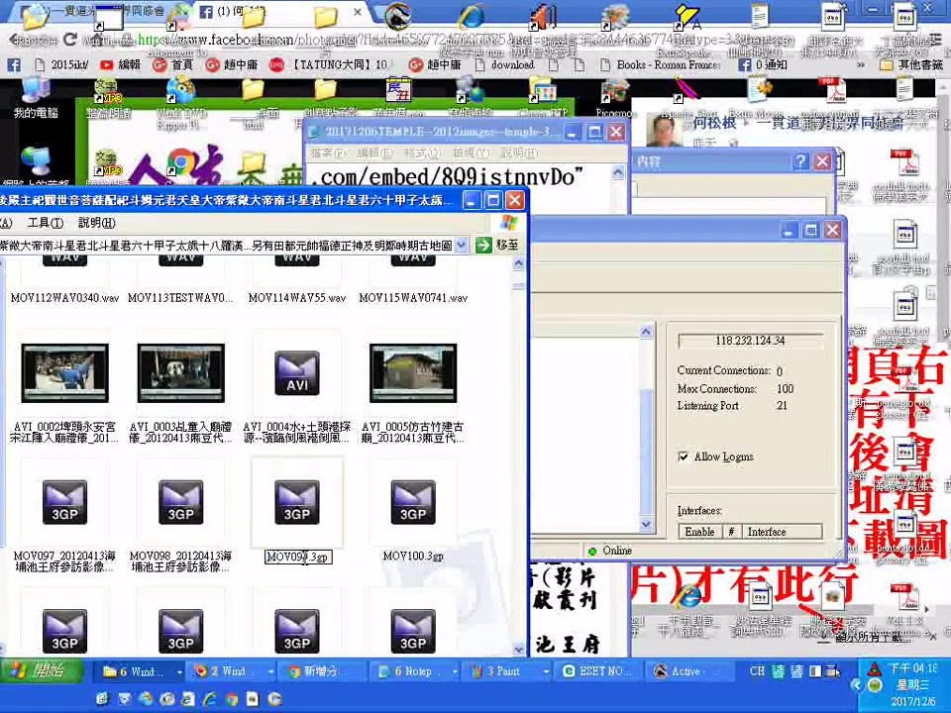
{"action": "right_click", "coordinate": [306, 557]}
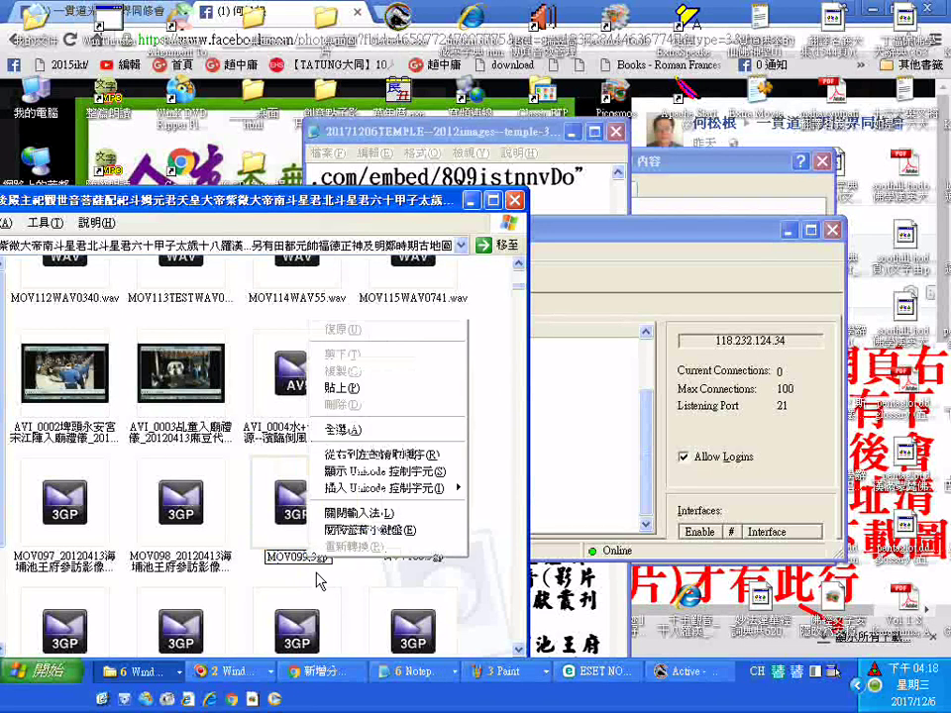
{"action": "left_click", "coordinate": [337, 386]}
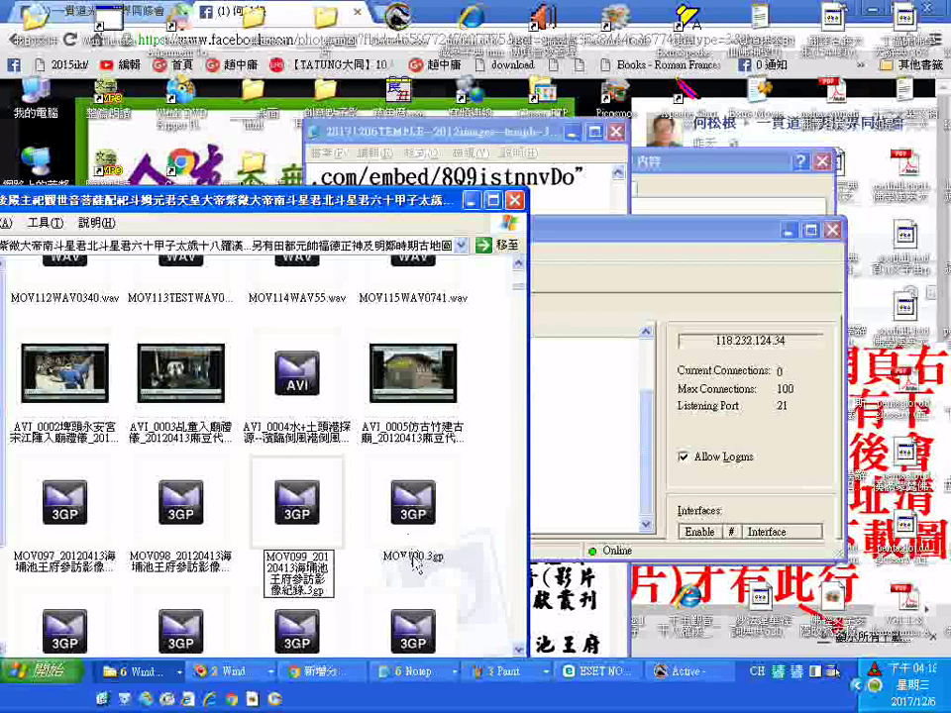
Rename MOV100.3gp as MOV100_20120413海埔池王府參訪影像紀錄.3gp using the copied text
{"action": "left_click", "coordinate": [404, 561]}
{"action": "left_click", "coordinate": [411, 557]}
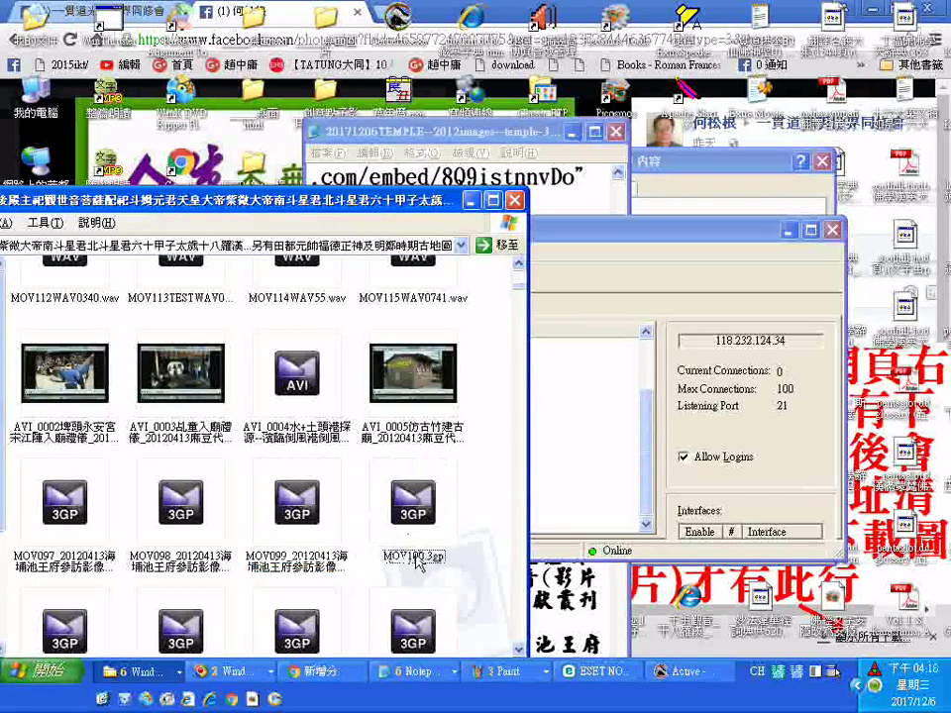
{"action": "key", "text": "Return"}
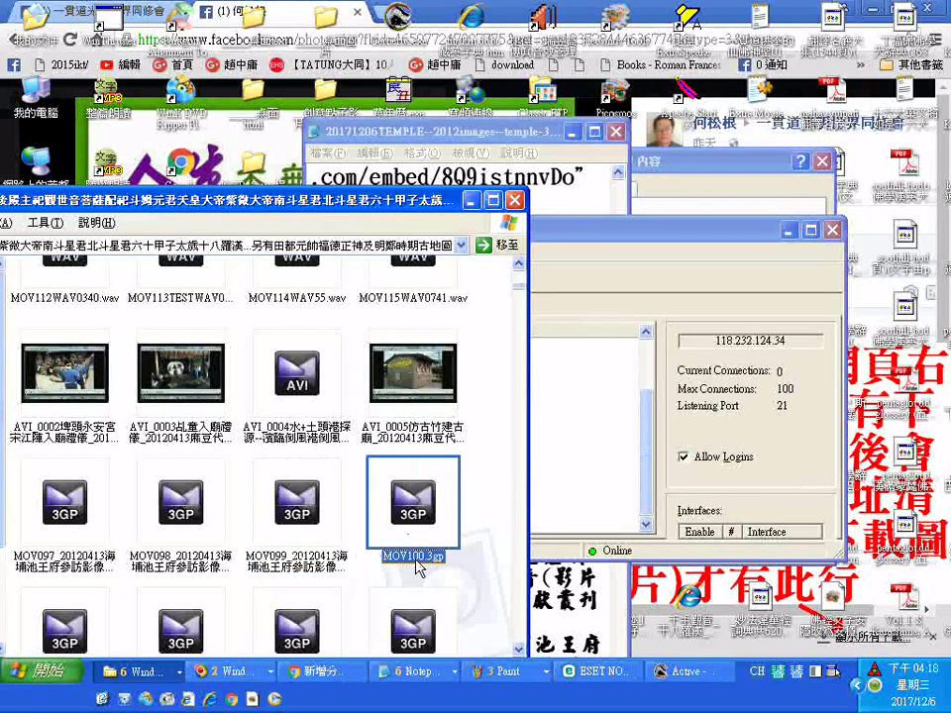
{"action": "left_click", "coordinate": [409, 560]}
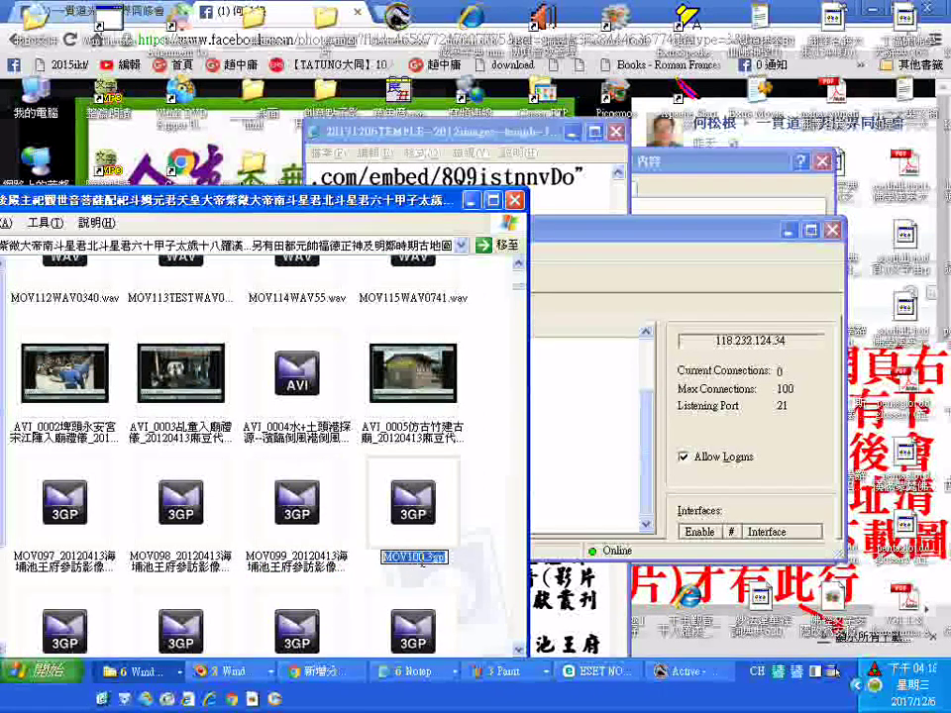
{"action": "left_click", "coordinate": [426, 558]}
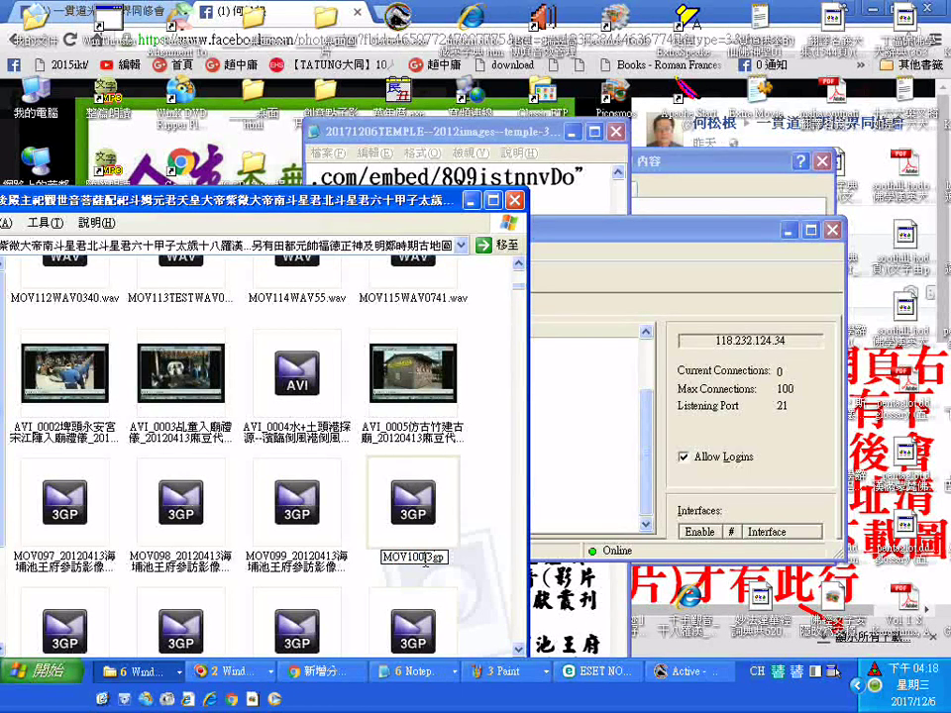
{"action": "key", "text": "ctrl+v"}
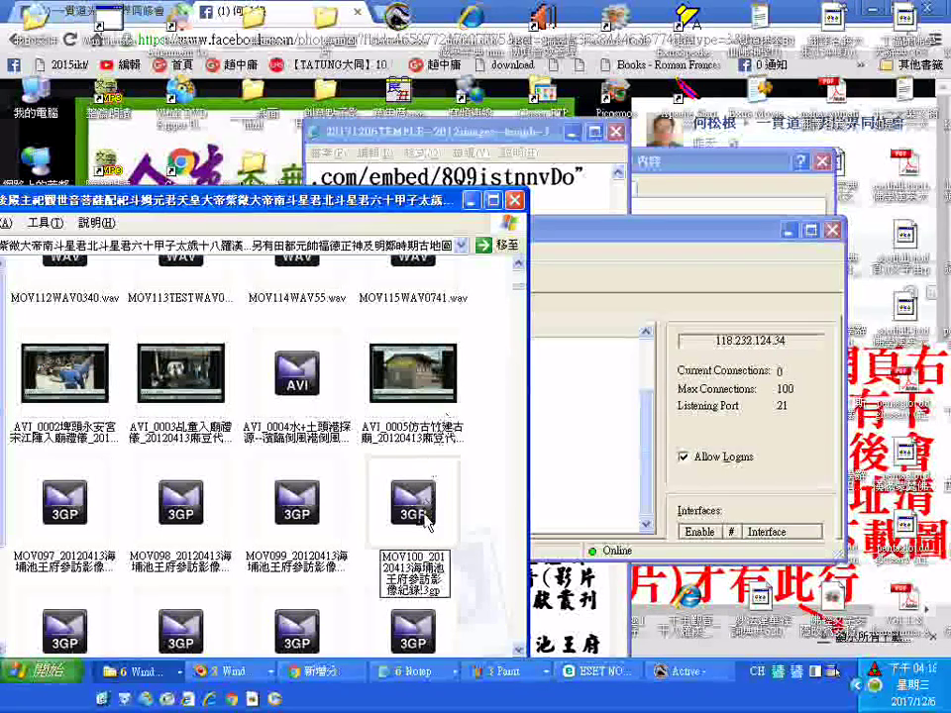
{"action": "key", "text": "Return"}
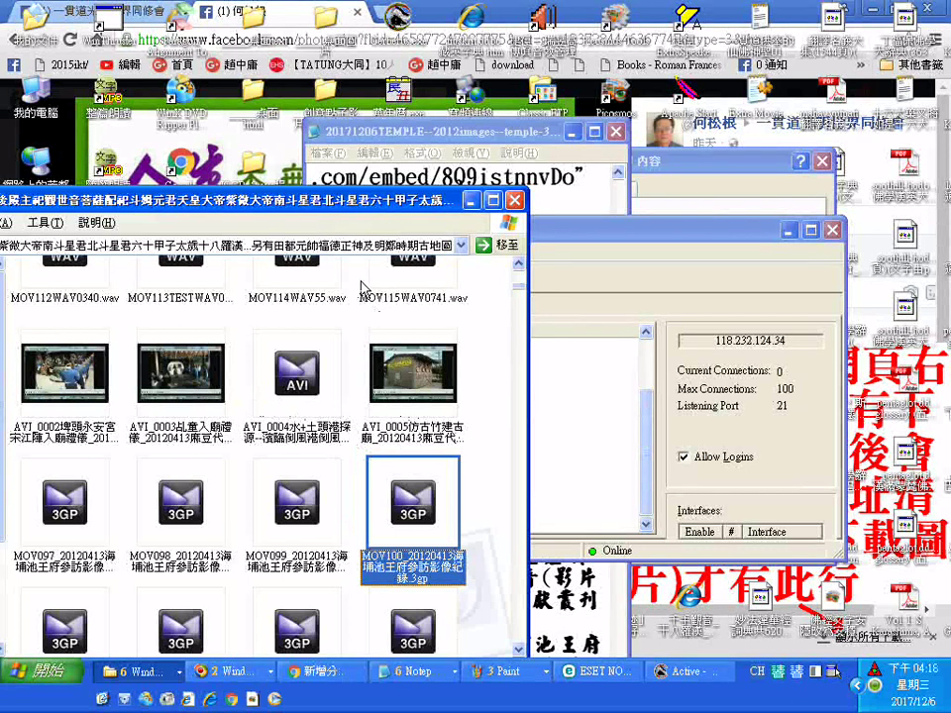
Change 仿古竹建古廟 to 仿古竹建古代草寮廟 in the AVI_0005 video's file name and confirm the rename
{"action": "left_click", "coordinate": [445, 436]}
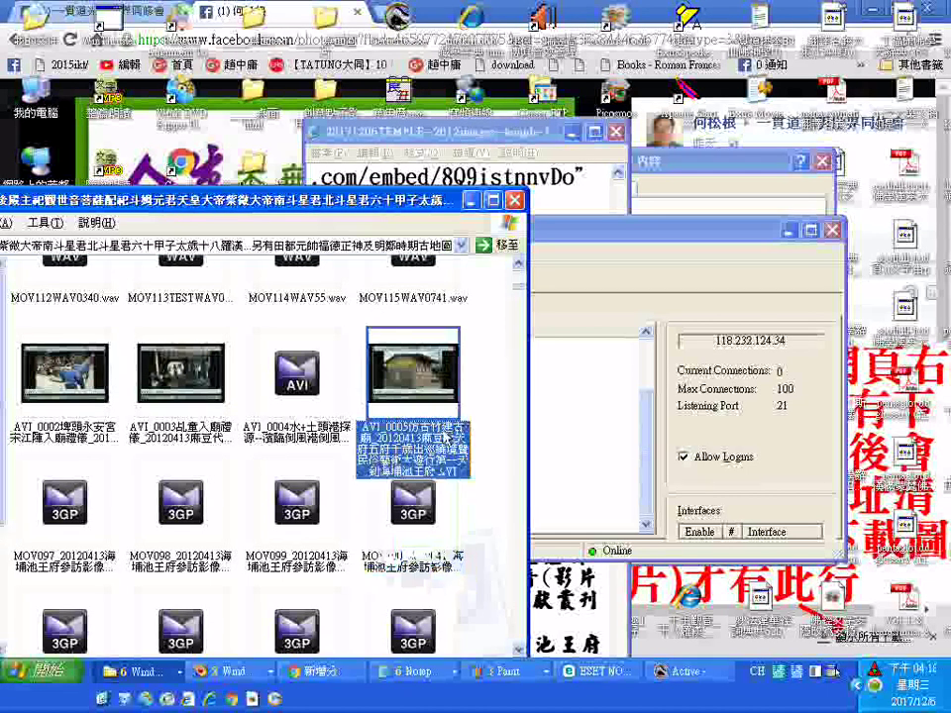
{"action": "left_click", "coordinate": [444, 435]}
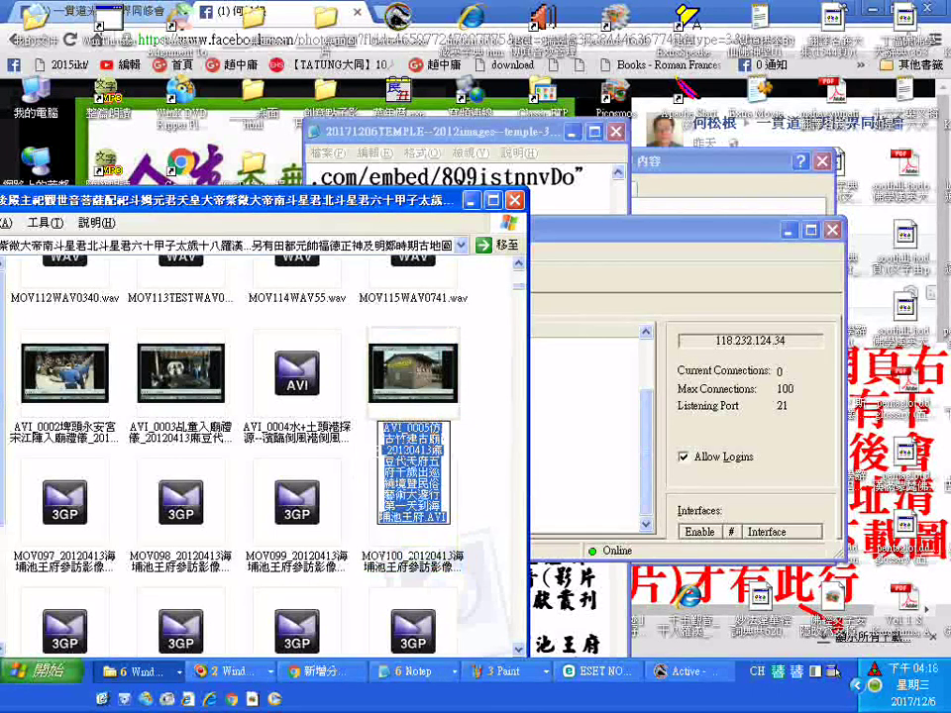
{"action": "key", "text": "End"}
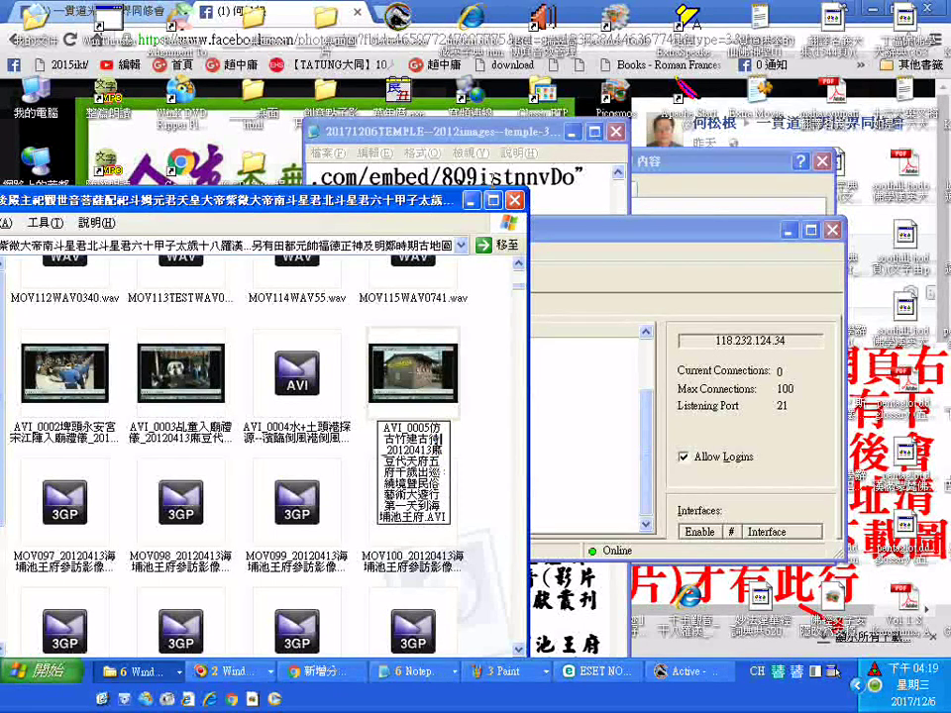
{"action": "key", "text": "n"}
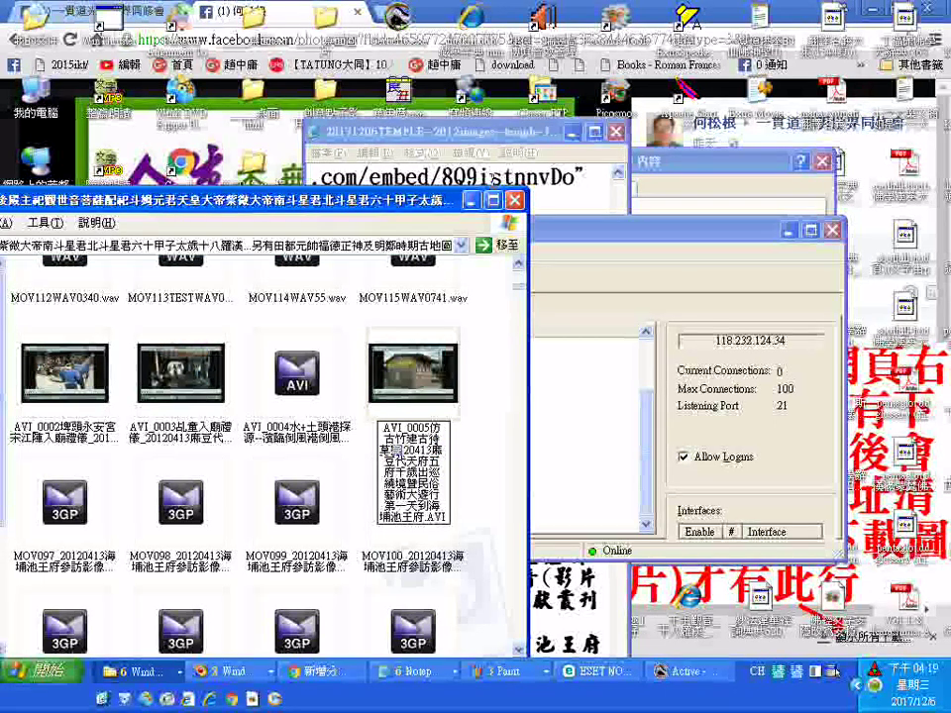
{"action": "key", "text": "Down"}
{"action": "key", "text": "Escape"}
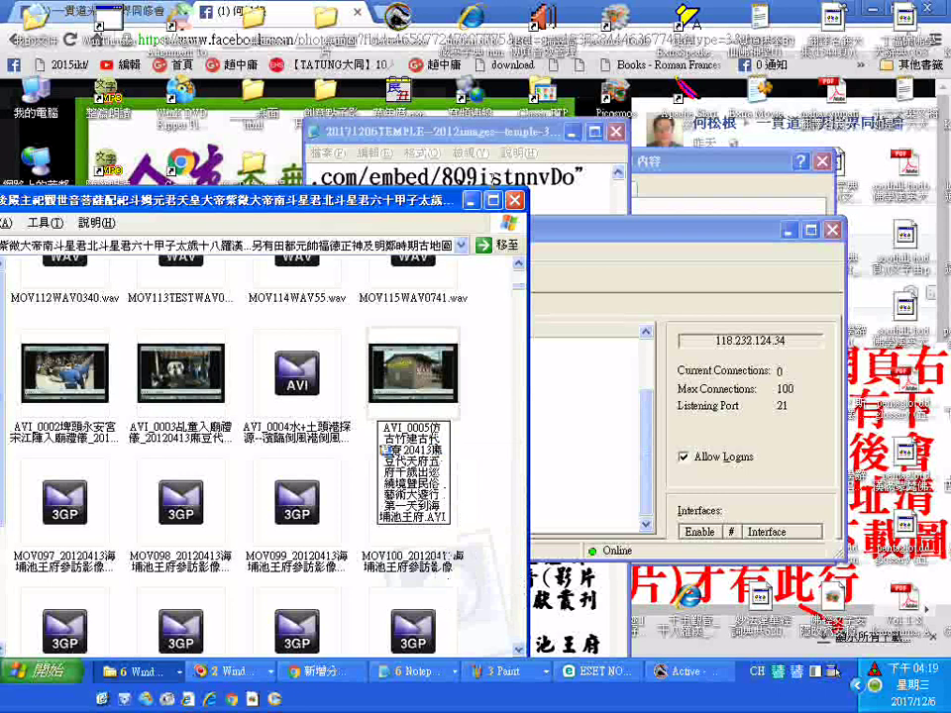
{"action": "key", "text": "Return"}
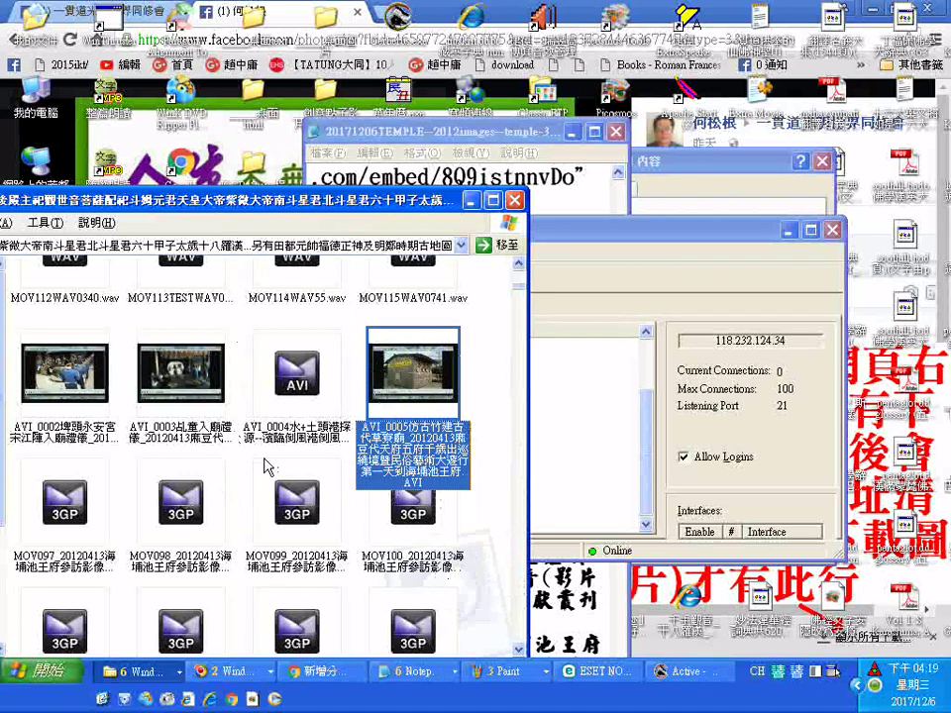
Insert the copied text _20120413海埔池王府參訪影像紀錄 after the numbers in the file names of MOV101.3gp and MOV102.3gp
{"action": "scroll", "coordinate": [275, 525], "scroll_direction": "down", "scroll_amount": 3}
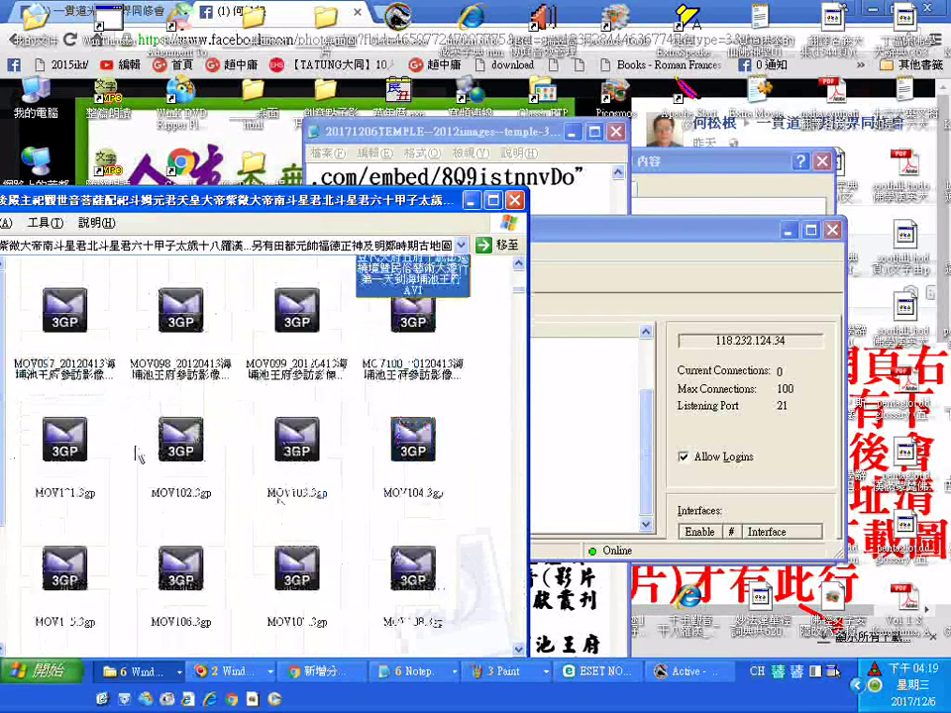
{"action": "left_click", "coordinate": [65, 492]}
{"action": "left_click", "coordinate": [65, 492]}
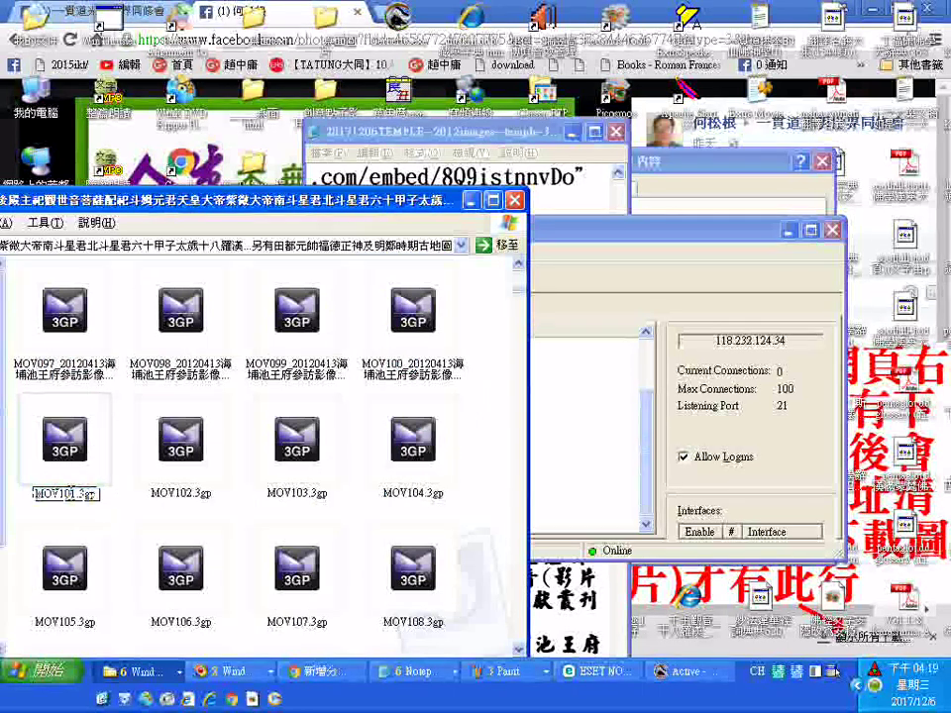
{"action": "right_click", "coordinate": [77, 497]}
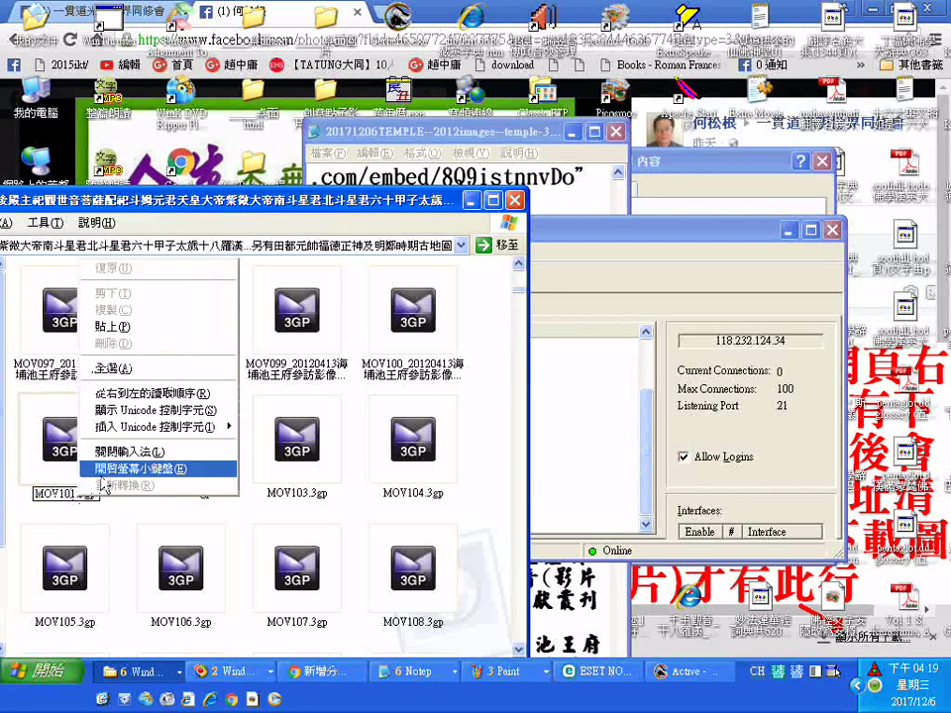
{"action": "left_click", "coordinate": [110, 330]}
{"action": "key", "text": "Tab"}
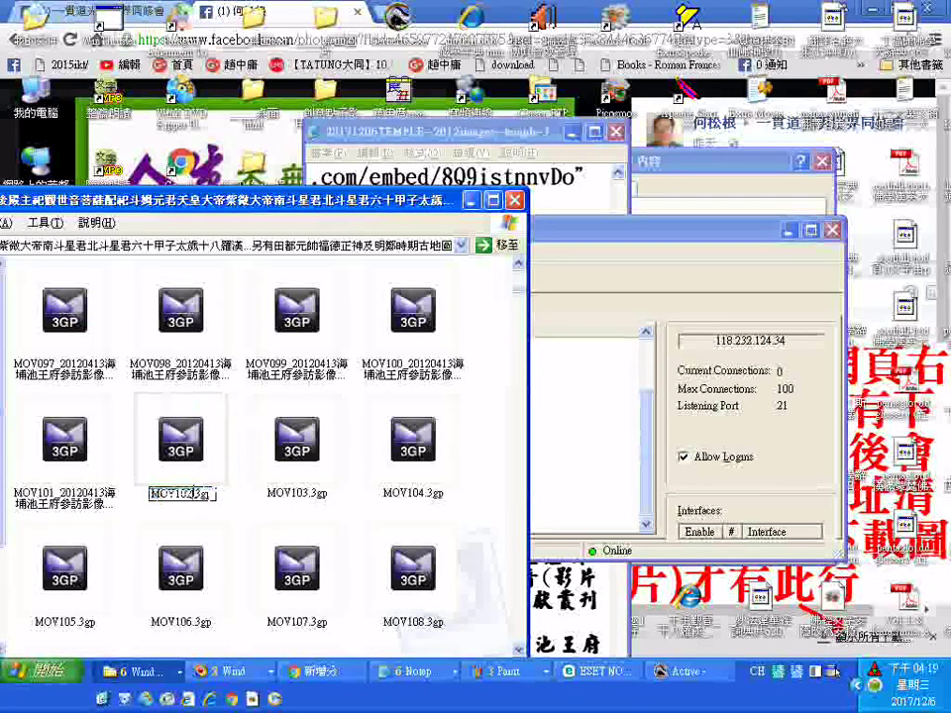
{"action": "right_click", "coordinate": [195, 495]}
{"action": "left_click", "coordinate": [226, 321]}
{"action": "key", "text": "Tab"}
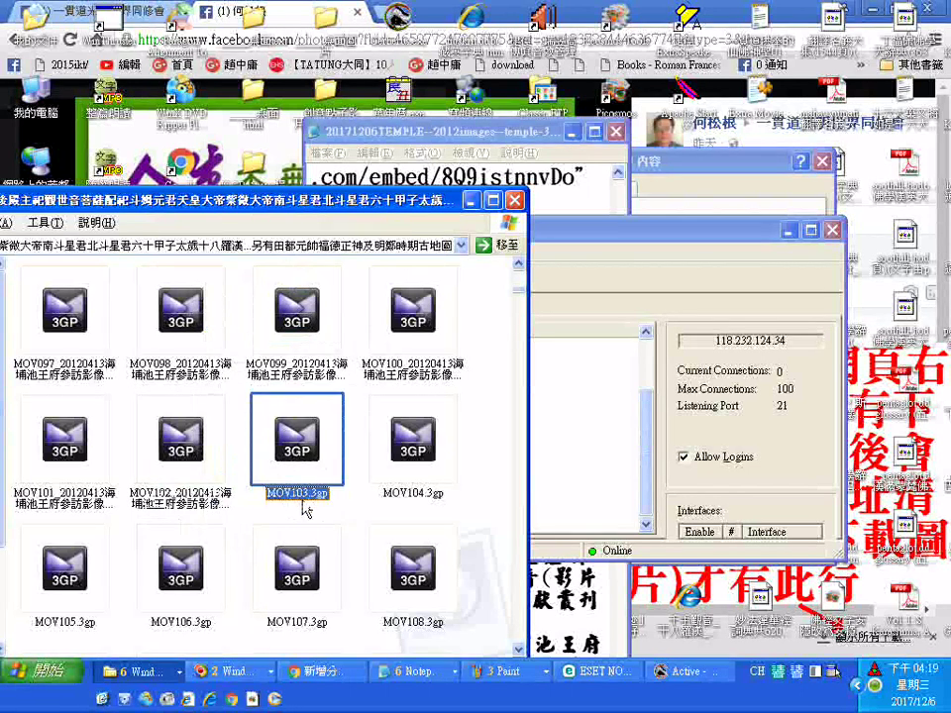
Rename MOV103.3gp and MOV104.3gp by adding the copied _20120413海埔池王府參訪影像紀錄 before the extension
{"action": "left_click", "coordinate": [298, 492]}
{"action": "right_click", "coordinate": [306, 493]}
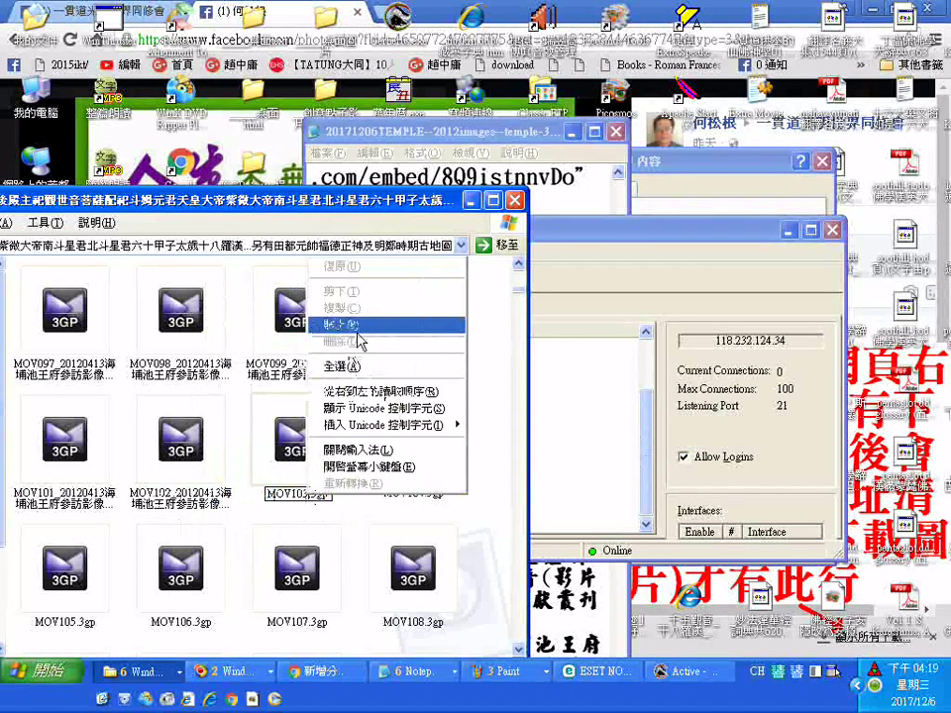
{"action": "left_click", "coordinate": [352, 324]}
{"action": "key", "text": "Tab"}
{"action": "left_click", "coordinate": [416, 494]}
{"action": "right_click", "coordinate": [425, 493]}
{"action": "left_click", "coordinate": [455, 324]}
{"action": "left_click", "coordinate": [425, 449]}
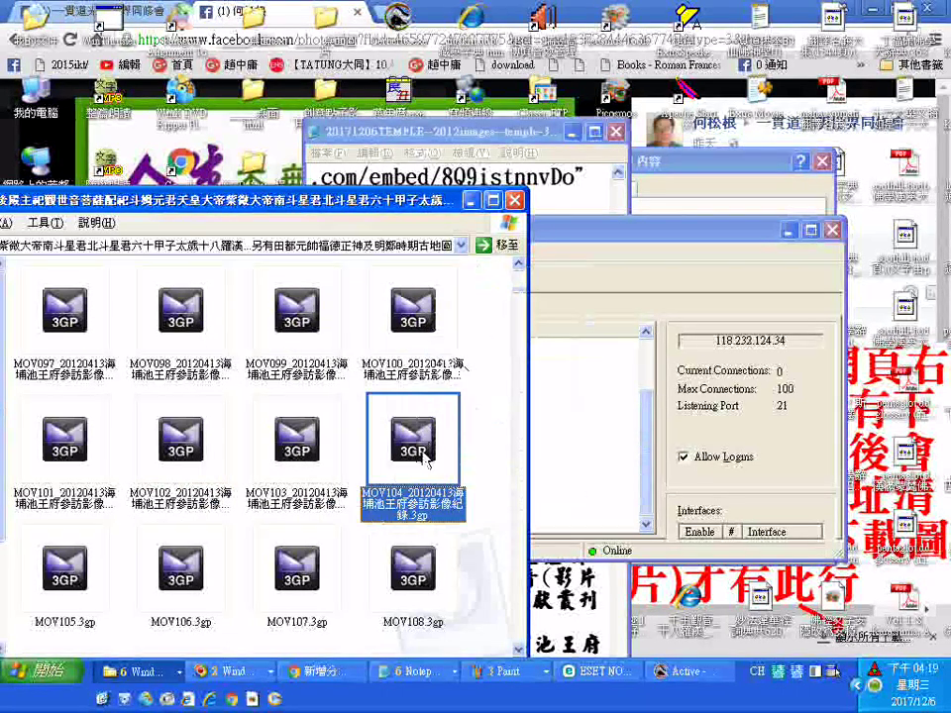
Rename MOV105.3gp as MOV105_20120413海埔池王府參訪影像紀錄.3gp using the copied text
{"action": "scroll", "coordinate": [75, 564], "scroll_direction": "down", "scroll_amount": 3}
{"action": "left_click", "coordinate": [66, 428]}
{"action": "left_click", "coordinate": [69, 432]}
{"action": "left_click", "coordinate": [70, 435]}
{"action": "left_click", "coordinate": [68, 436]}
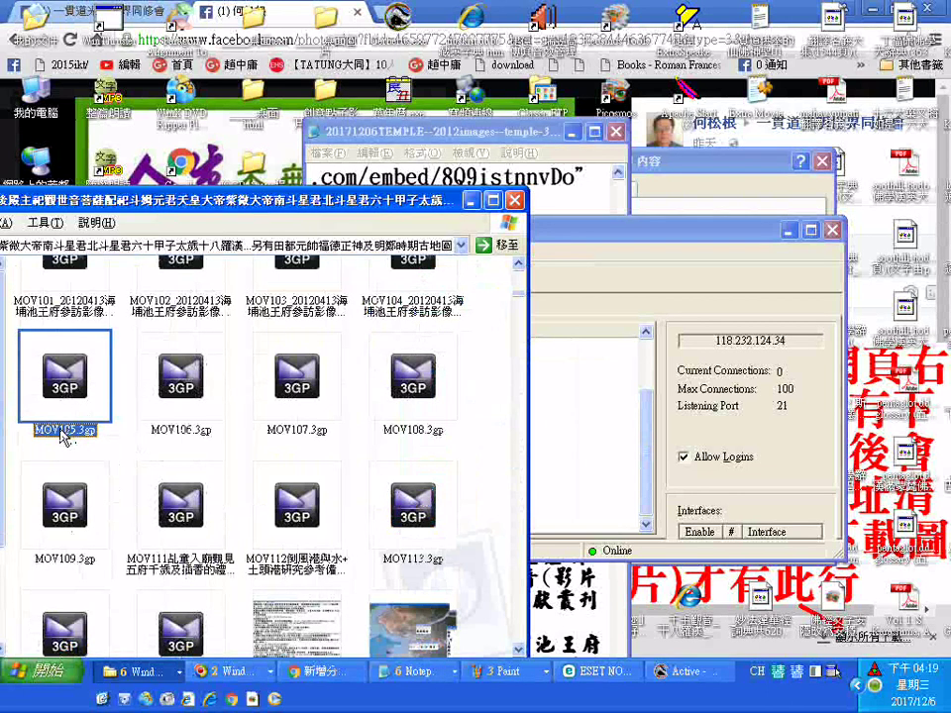
{"action": "right_click", "coordinate": [70, 440]}
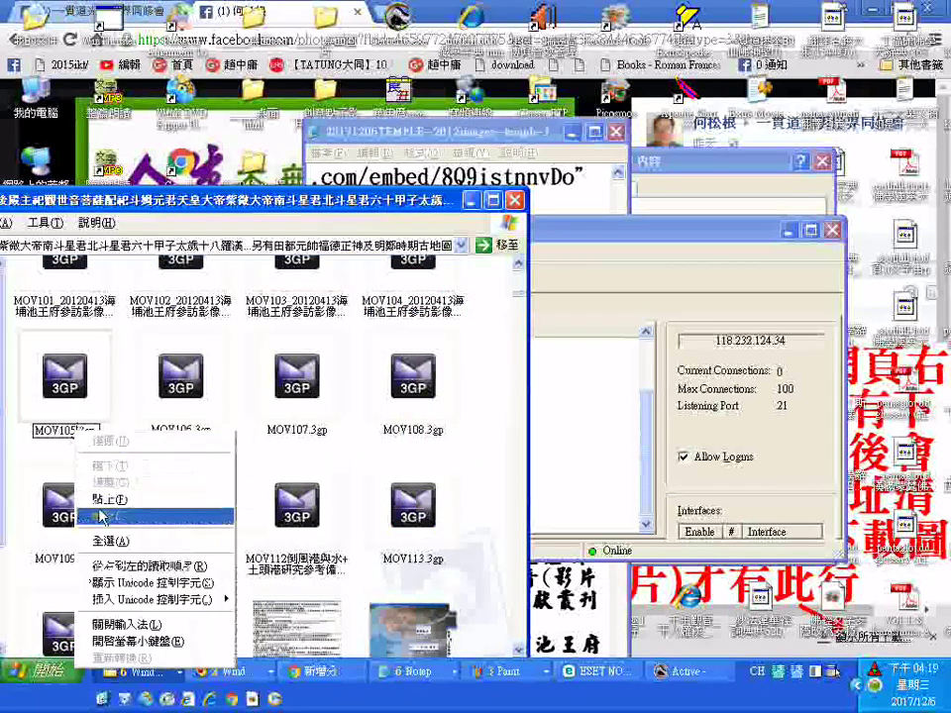
{"action": "left_click", "coordinate": [114, 498]}
Add the copied _20120413海埔池王府參訪影像紀錄 to the file names of MOV106.3gp and MOV107.3gp, before the extension
{"action": "left_click", "coordinate": [182, 431]}
{"action": "left_click", "coordinate": [182, 431]}
{"action": "right_click", "coordinate": [188, 442]}
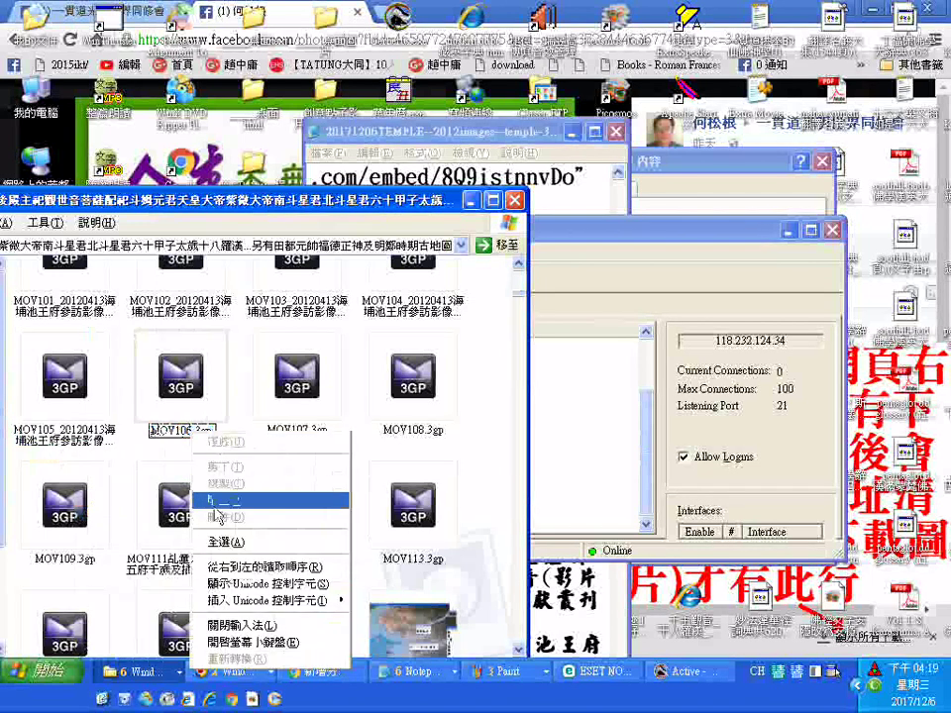
{"action": "left_click", "coordinate": [233, 500]}
{"action": "left_click", "coordinate": [302, 436]}
{"action": "left_click", "coordinate": [297, 430]}
{"action": "right_click", "coordinate": [307, 433]}
{"action": "left_click", "coordinate": [352, 502]}
Rename MOV108.3gp as MOV108_20120413海埔池王府參訪影像紀錄.3gp using the copied text
{"action": "left_click", "coordinate": [414, 428]}
{"action": "left_click", "coordinate": [423, 431]}
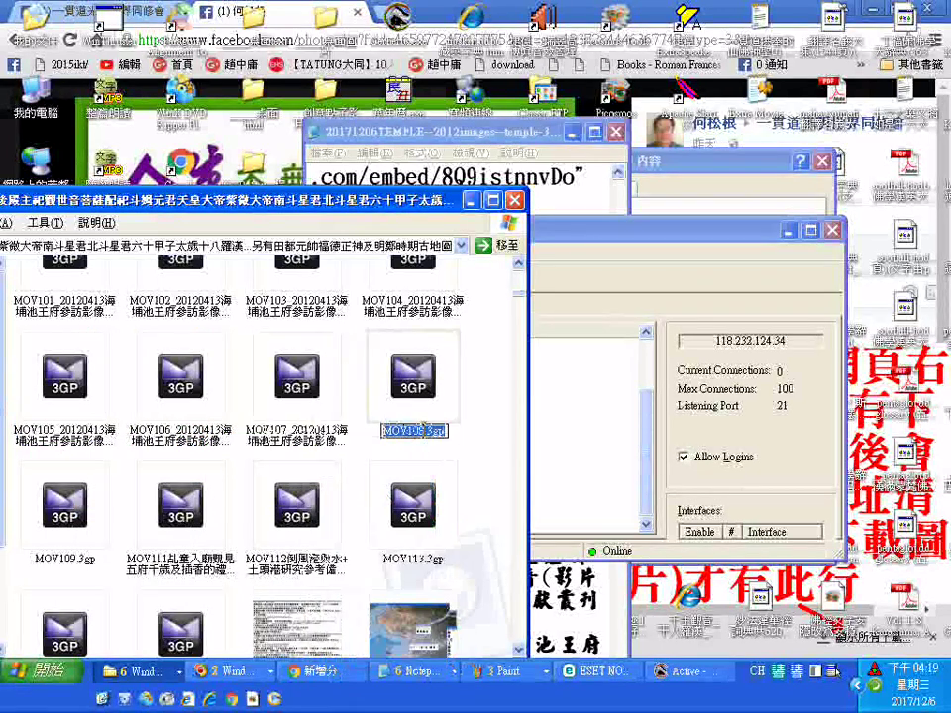
{"action": "right_click", "coordinate": [401, 429]}
{"action": "left_click", "coordinate": [454, 495]}
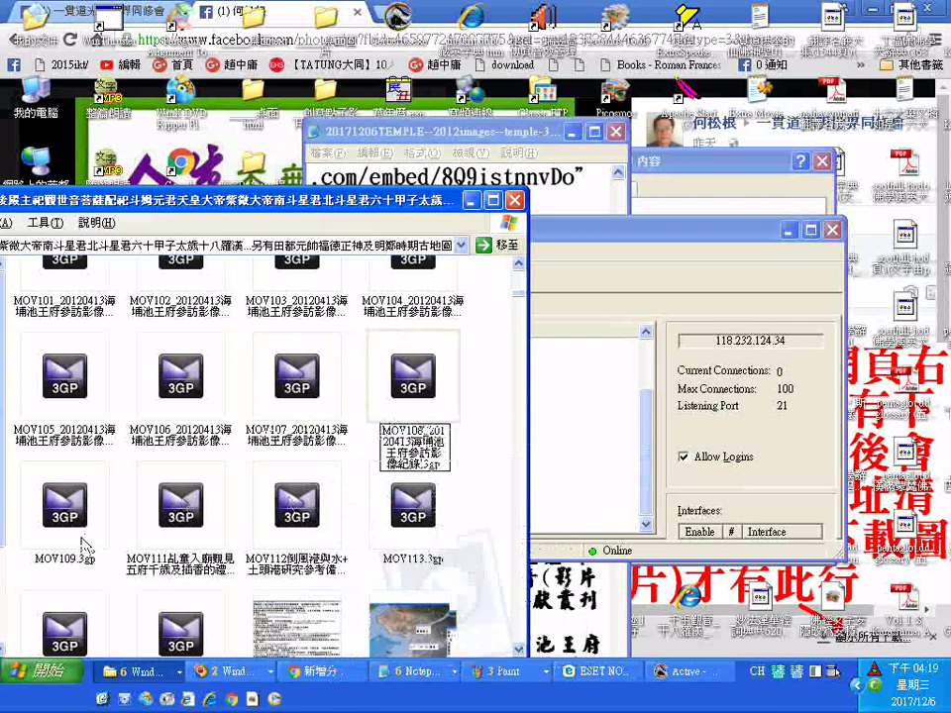
Rename MOV109.3gp as MOV109_20120413海埔池王府參訪影像紀錄.3gp using the copied text
{"action": "left_click", "coordinate": [63, 550]}
{"action": "left_click", "coordinate": [69, 556]}
{"action": "left_click", "coordinate": [75, 557]}
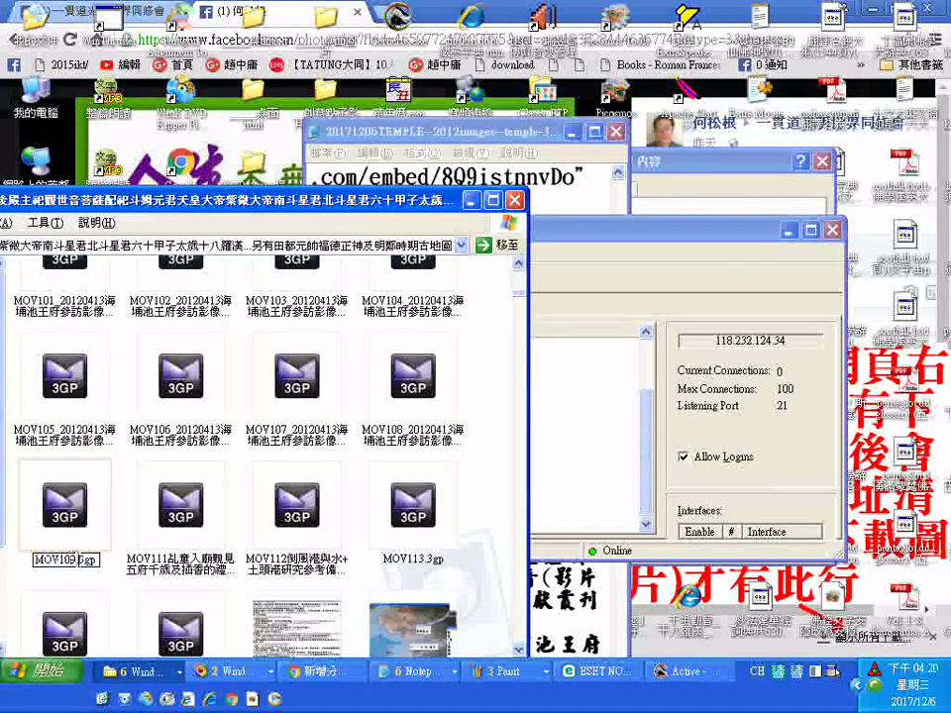
{"action": "right_click", "coordinate": [75, 557]}
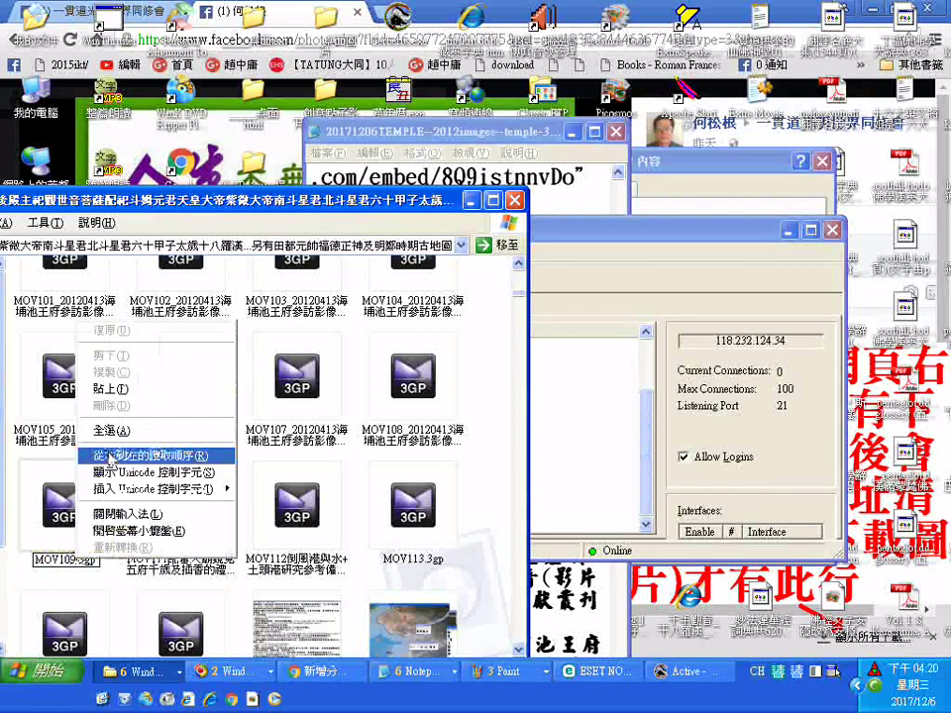
{"action": "left_click", "coordinate": [143, 388]}
{"action": "key", "text": "Return"}
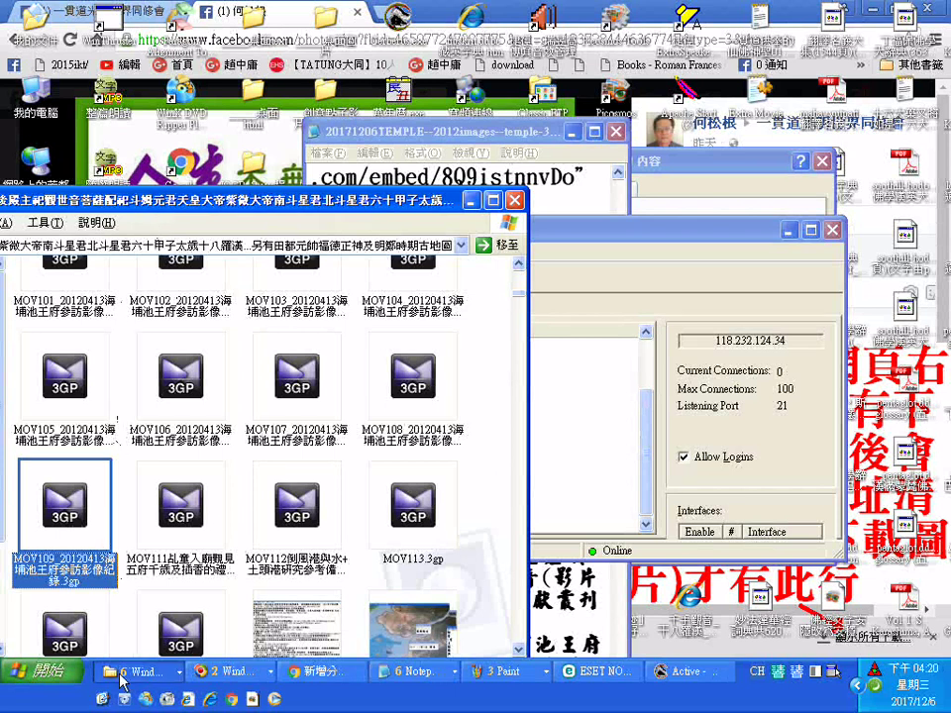
Rename MOV113.3gp as MOV113_20120413海埔池王府參訪影像紀錄.3gp using the copied text
{"action": "left_click", "coordinate": [422, 567]}
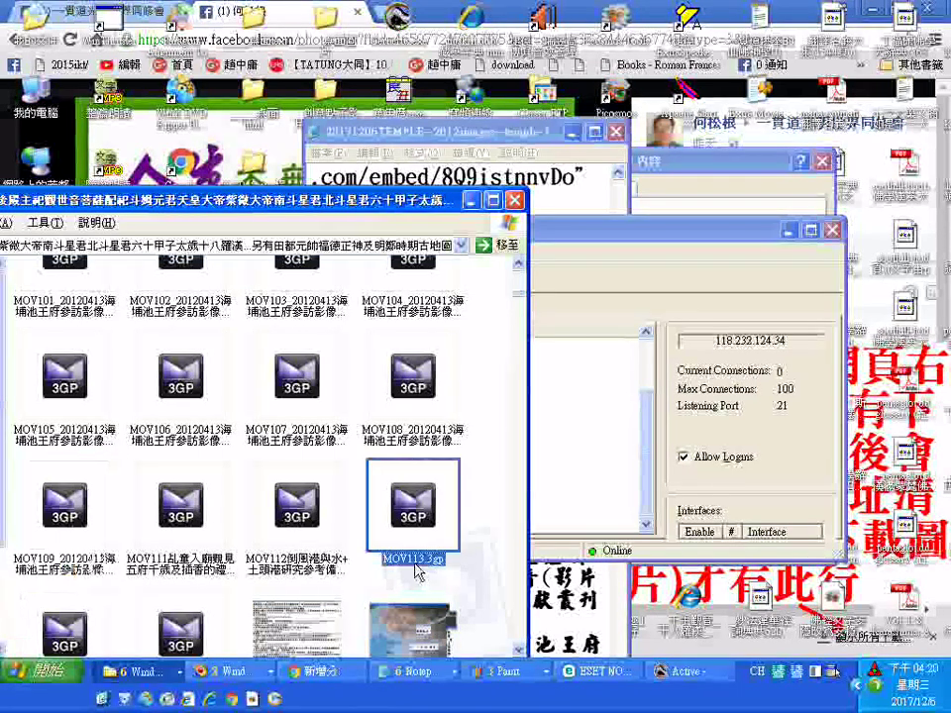
{"action": "right_click", "coordinate": [426, 560]}
{"action": "left_click", "coordinate": [466, 394]}
{"action": "left_click", "coordinate": [416, 535]}
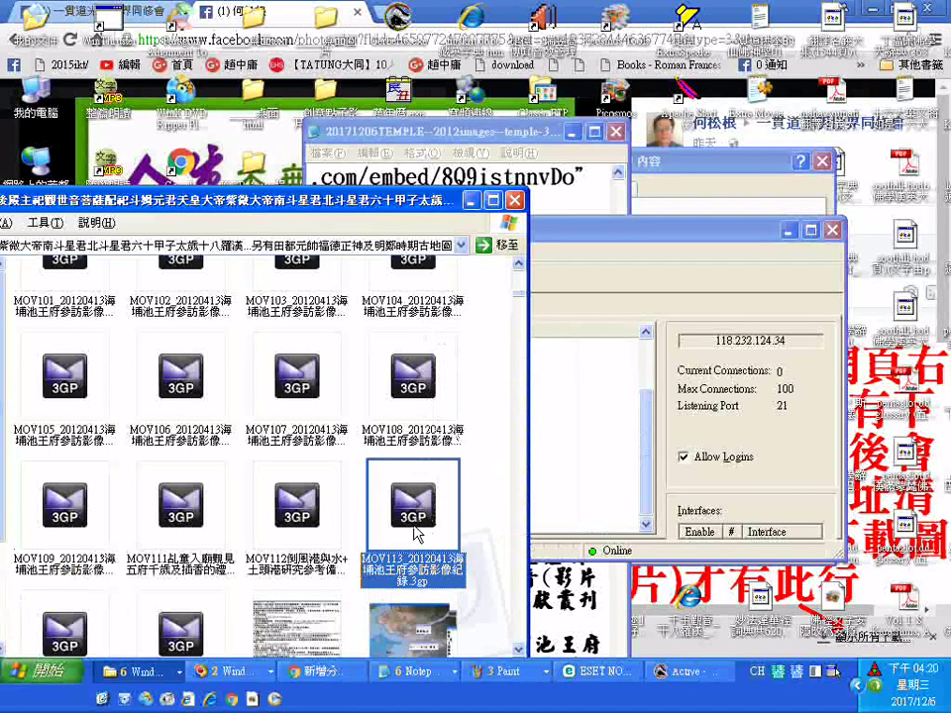
Rename MOV114.3gp as MOV114_20120413海埔池王府參訪影像紀錄.3gp using the copied text
{"action": "scroll", "coordinate": [79, 498], "scroll_direction": "down", "scroll_amount": 2}
{"action": "left_click", "coordinate": [79, 498]}
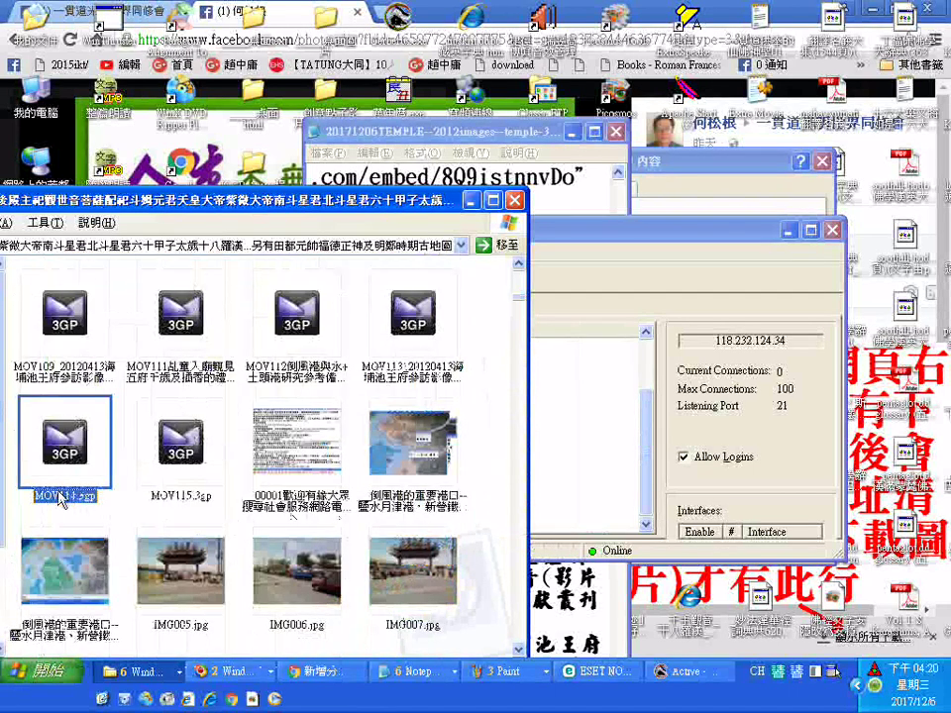
{"action": "left_click", "coordinate": [63, 498]}
{"action": "left_click", "coordinate": [77, 496]}
{"action": "right_click", "coordinate": [79, 497]}
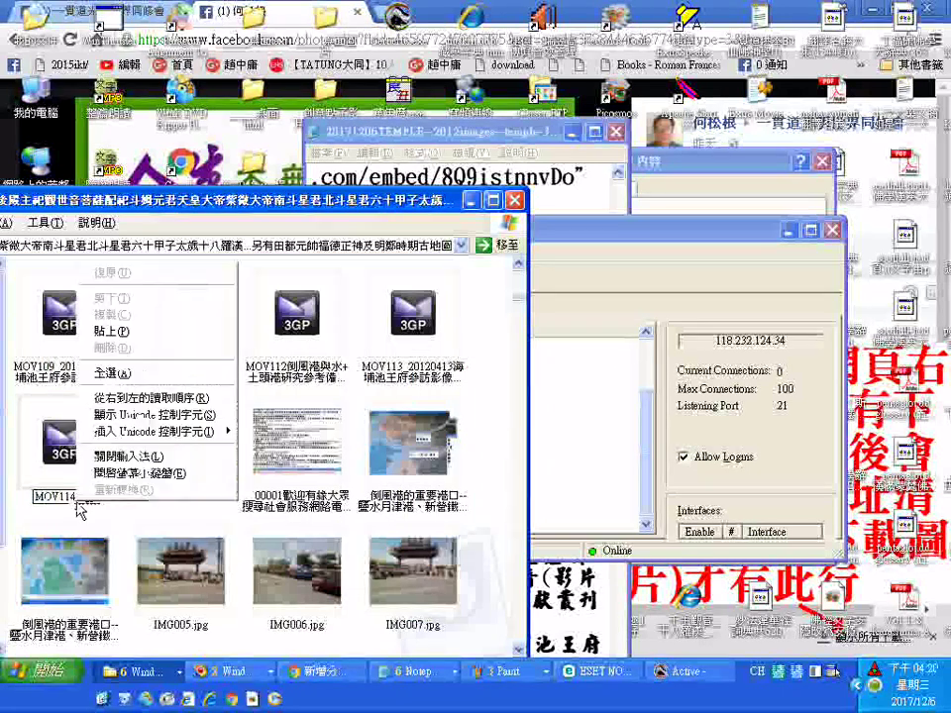
{"action": "left_click", "coordinate": [146, 331]}
{"action": "key", "text": "Return"}
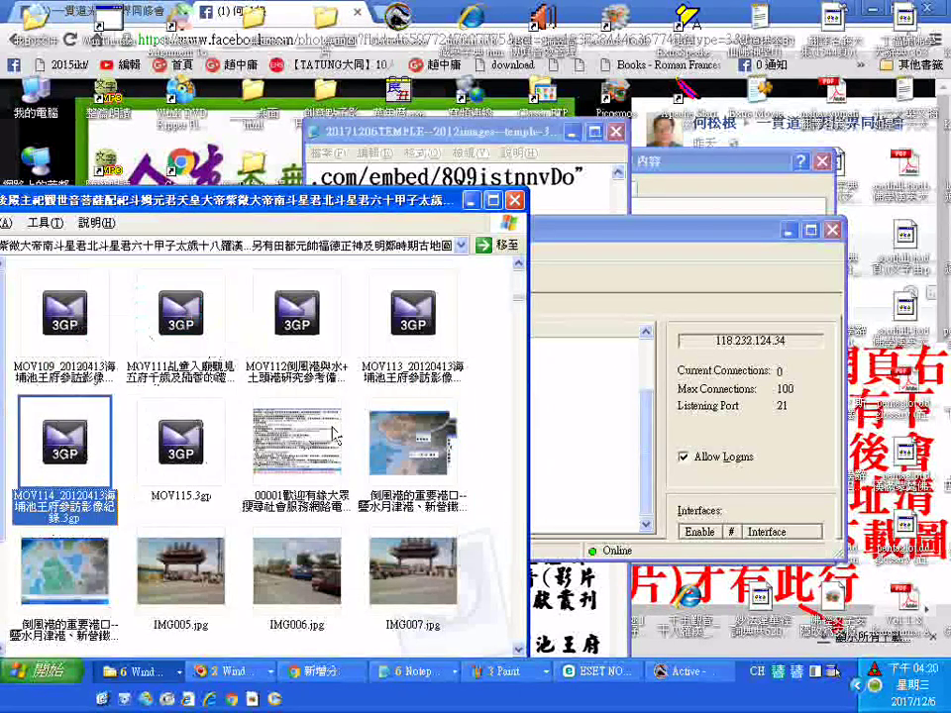
Copy the full file name of the AVI_0005仿古竹建古代草寮廟 video
{"action": "scroll", "coordinate": [335, 436], "scroll_direction": "up", "scroll_amount": 5}
{"action": "scroll", "coordinate": [401, 391], "scroll_direction": "down", "scroll_amount": 5}
{"action": "scroll", "coordinate": [418, 406], "scroll_direction": "up", "scroll_amount": 1}
{"action": "scroll", "coordinate": [418, 406], "scroll_direction": "down", "scroll_amount": 3}
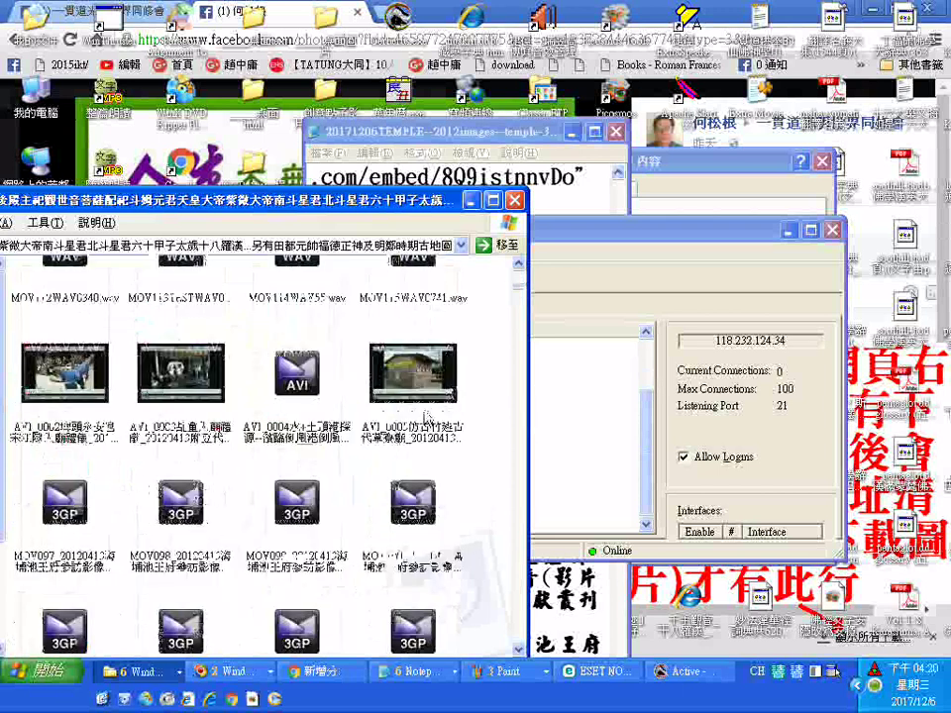
{"action": "left_click", "coordinate": [416, 454]}
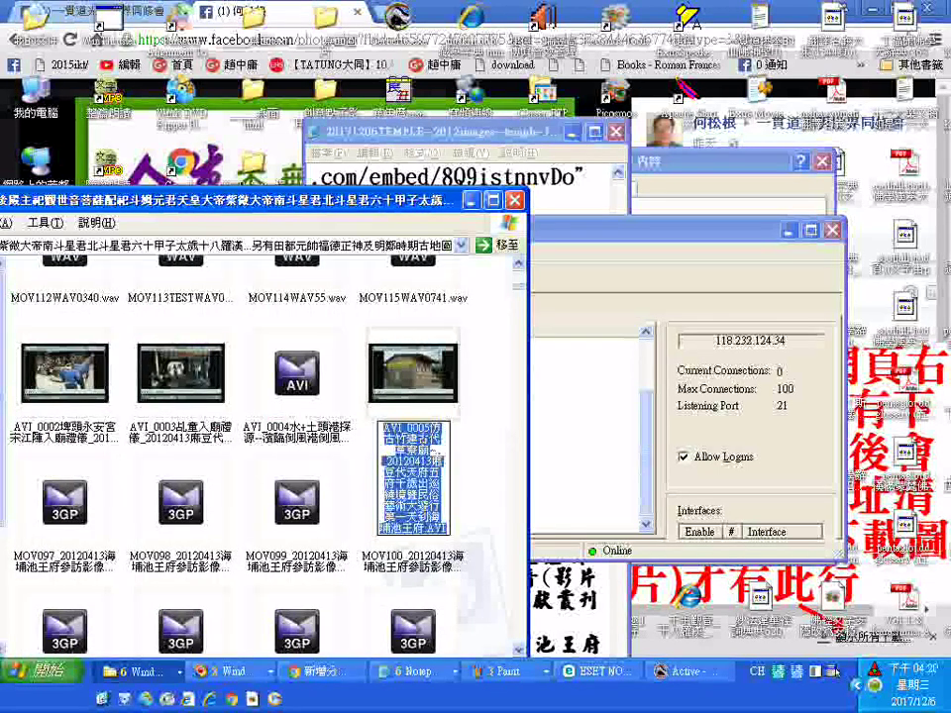
{"action": "right_click", "coordinate": [446, 515]}
{"action": "left_click", "coordinate": [520, 529]}
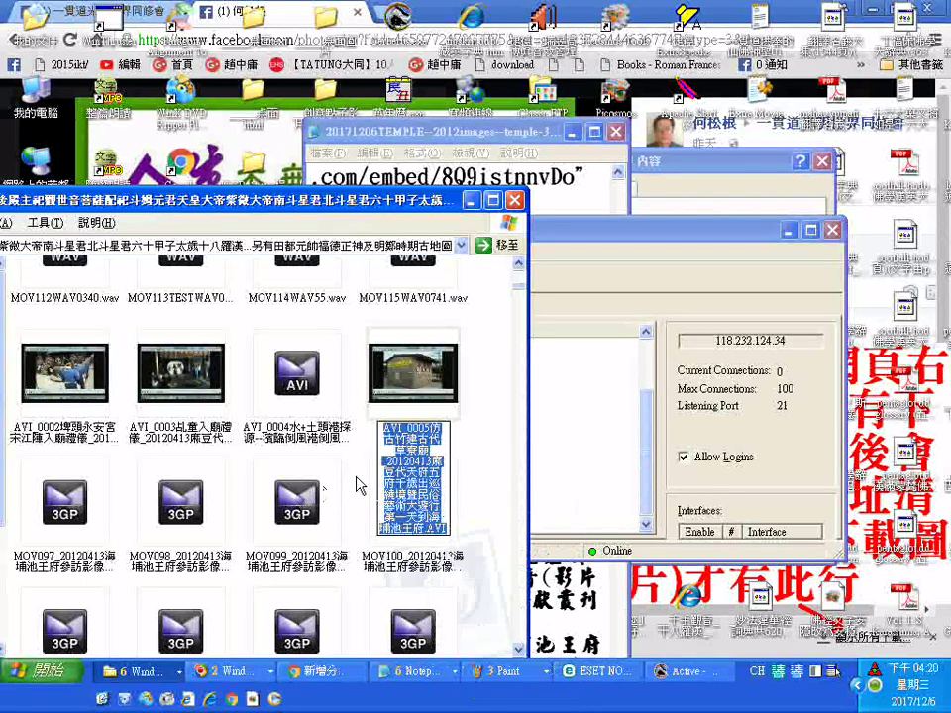
Rename MOV115.3gp as MOV115仿古竹建古代草寮廟_20120413麻豆代天府五府千歲出巡繞境暨民俗藝術大遊行第一天到海埔池王府.3gp using the copied name without its AVI_0005 prefix and .AVI ending
{"action": "scroll", "coordinate": [235, 545], "scroll_direction": "down", "scroll_amount": 5}
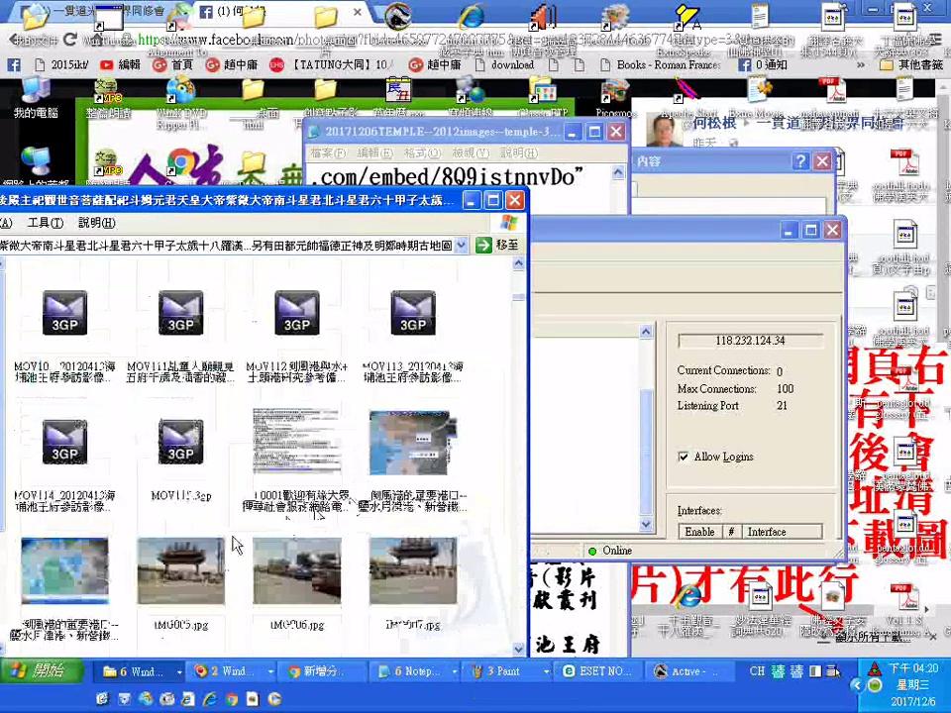
{"action": "left_click", "coordinate": [181, 495]}
{"action": "key", "text": "F2"}
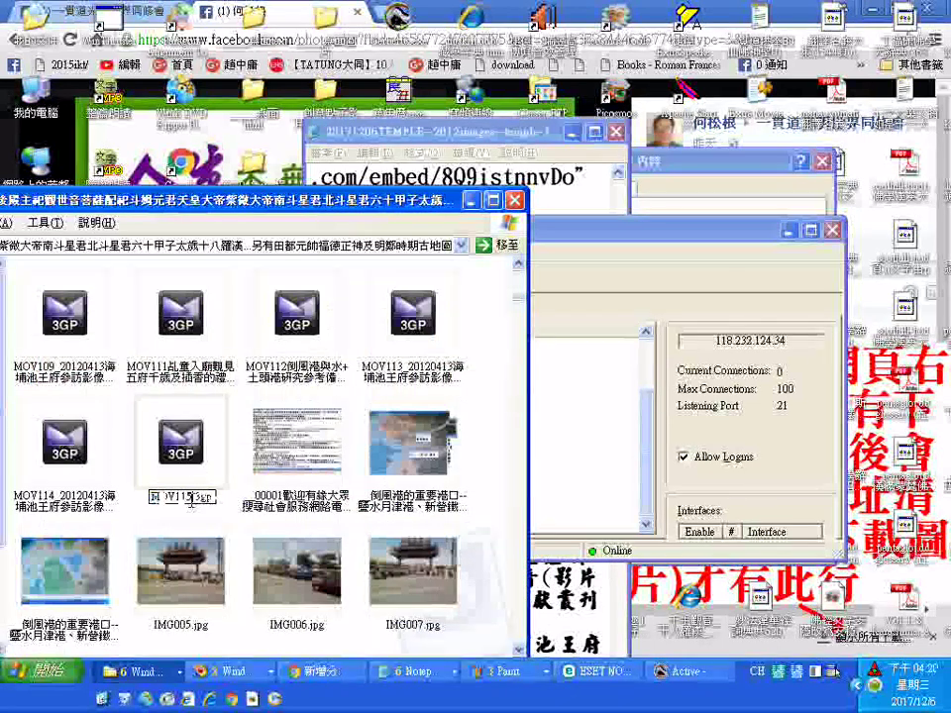
{"action": "right_click", "coordinate": [203, 496]}
{"action": "left_click", "coordinate": [249, 341]}
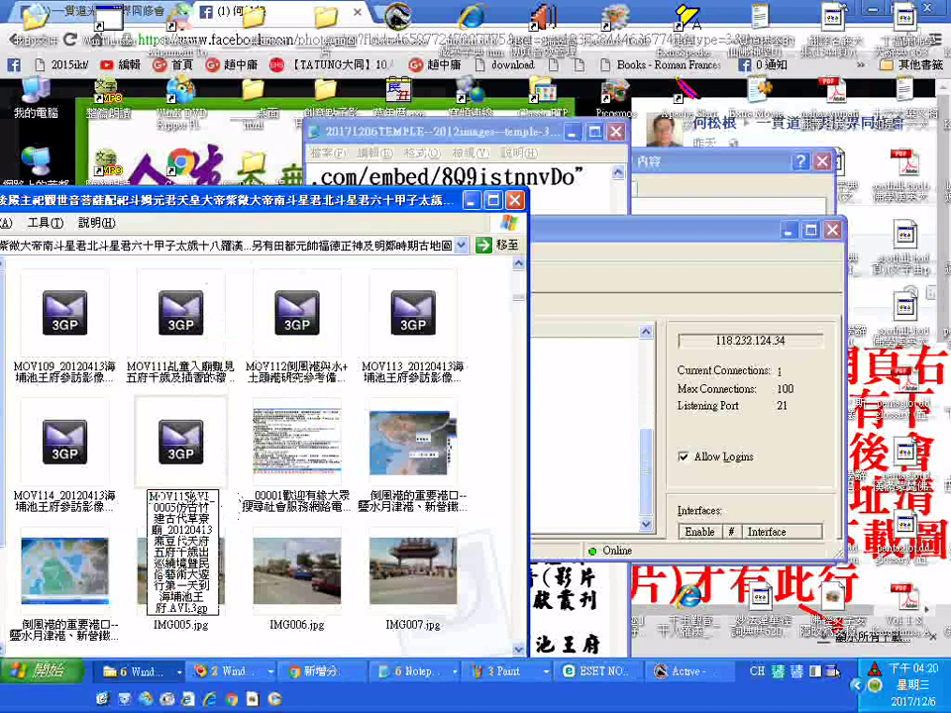
{"action": "left_click_drag", "start_coordinate": [176, 496], "coordinate": [179, 507]}
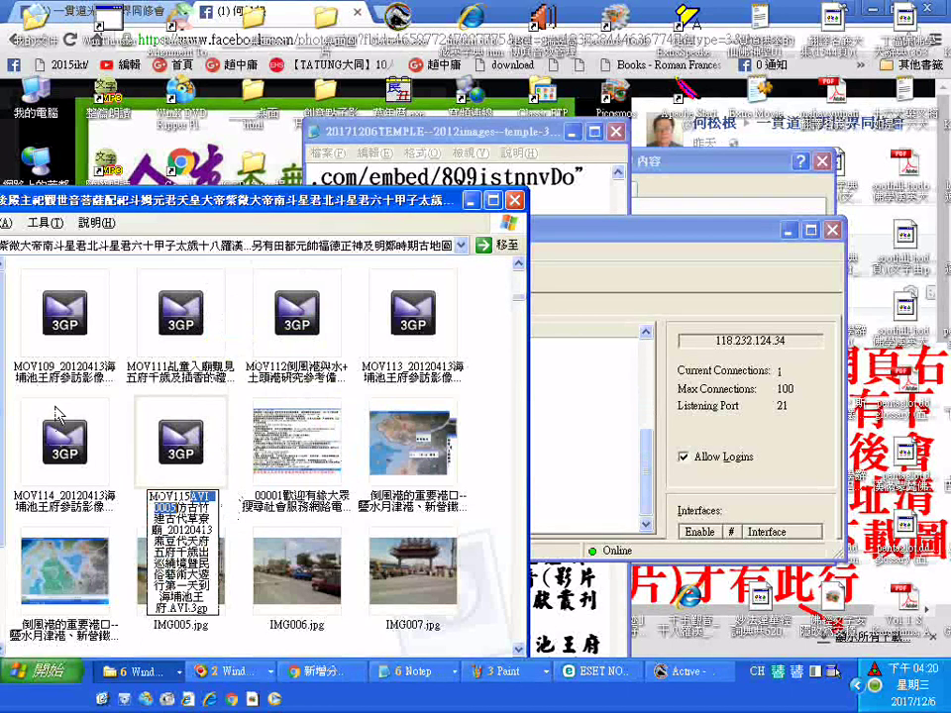
{"action": "key", "text": "Delete"}
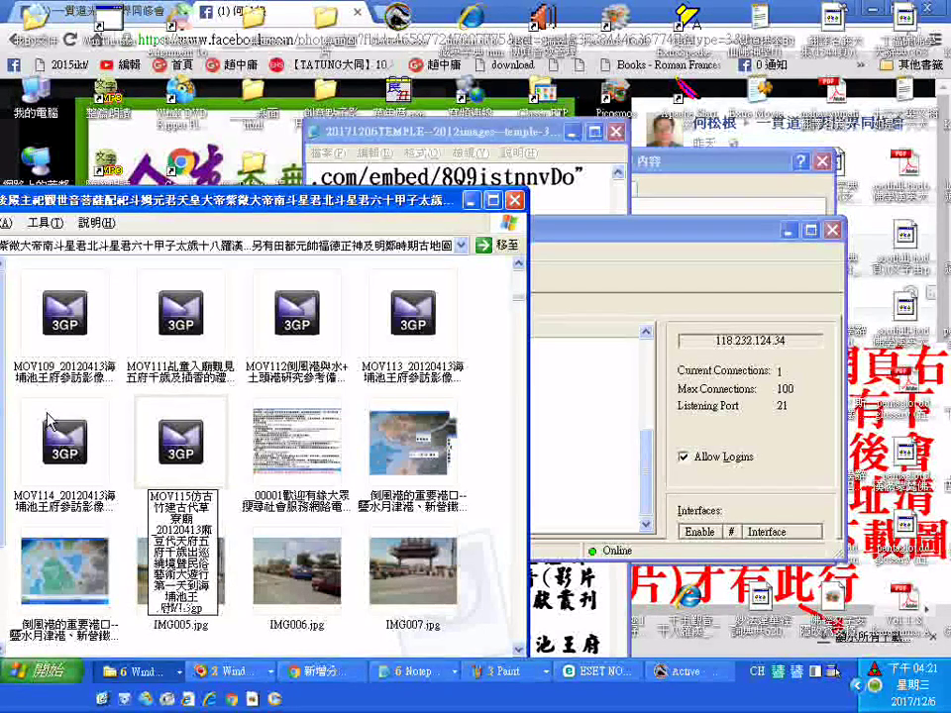
{"action": "key", "text": "Return"}
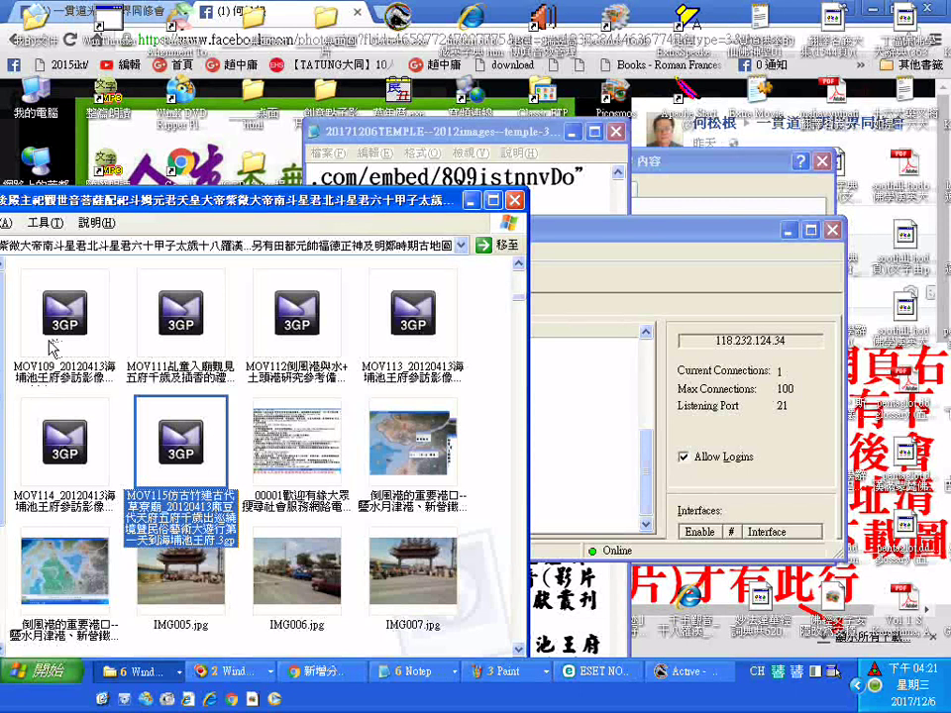
Switch to Chrome, open the YouTube video manager, and move the browser window fully into view
{"action": "left_click", "coordinate": [323, 673]}
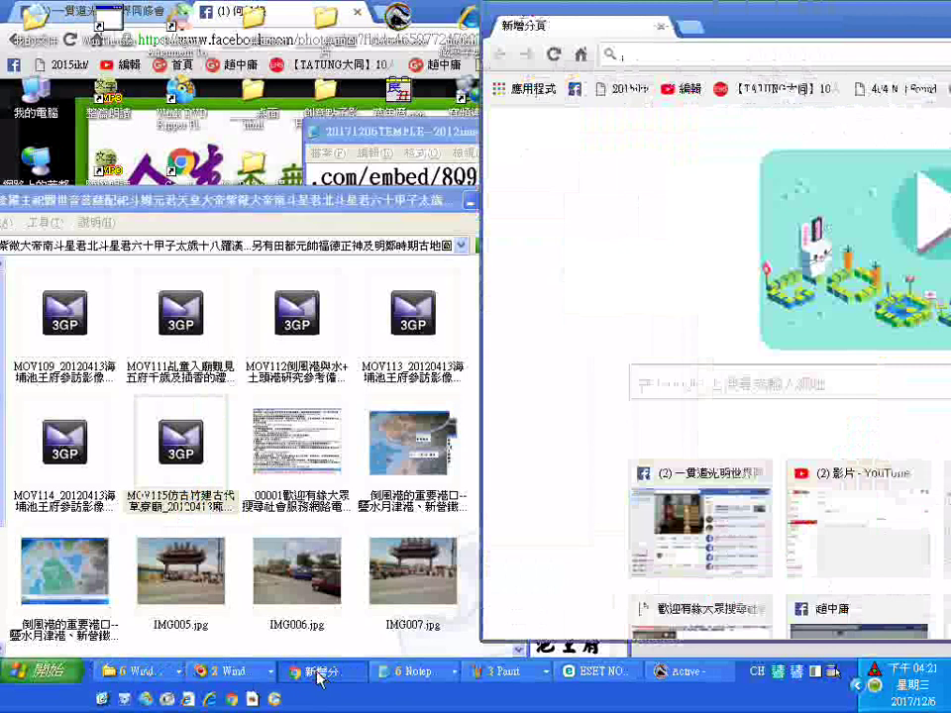
{"action": "left_click", "coordinate": [810, 543]}
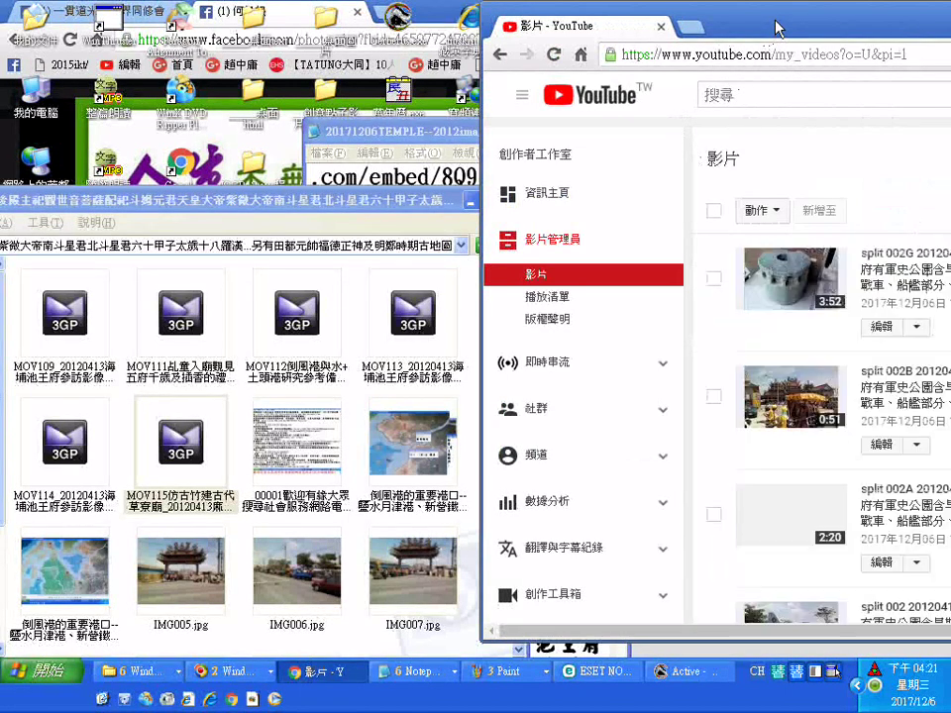
{"action": "left_click_drag", "start_coordinate": [771, 30], "coordinate": [300, 23]}
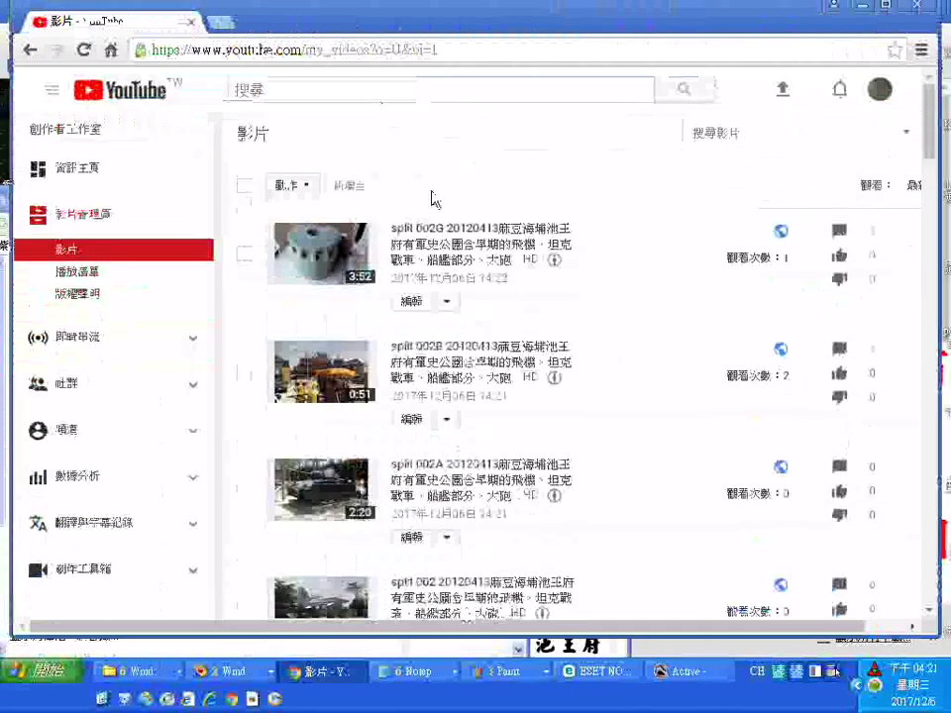
Open the copyrighted-content notice of the 15:36 video 20120413麻豆海埔池王府參訪含古代草寮廟(影片1120起) in a new tab
{"action": "scroll", "coordinate": [432, 197], "scroll_direction": "down", "scroll_amount": 3}
{"action": "scroll", "coordinate": [433, 197], "scroll_direction": "down", "scroll_amount": 3}
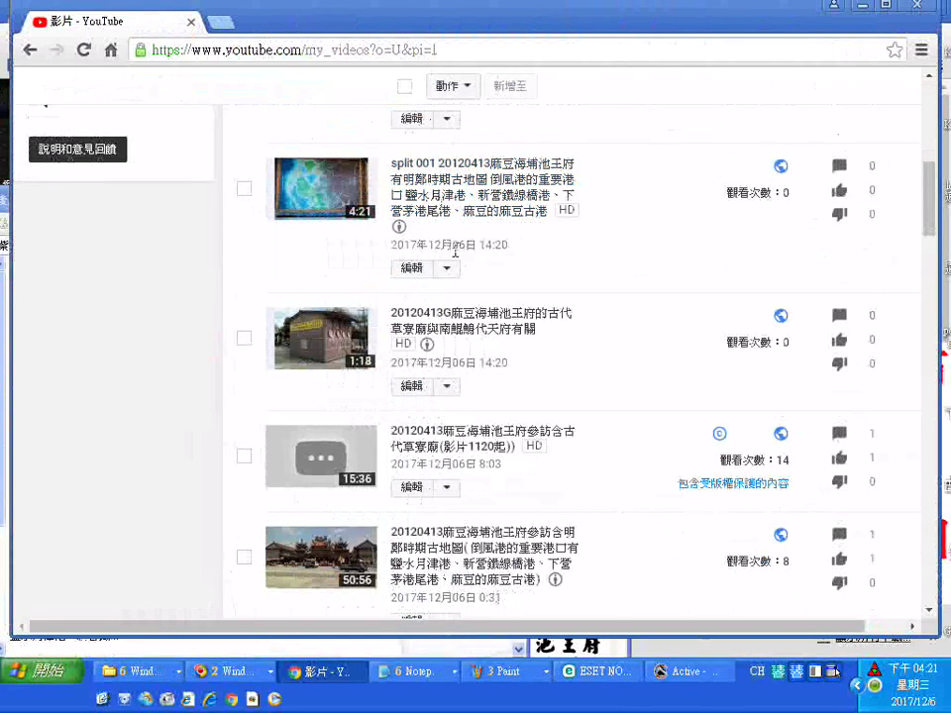
{"action": "scroll", "coordinate": [432, 197], "scroll_direction": "down", "scroll_amount": 2}
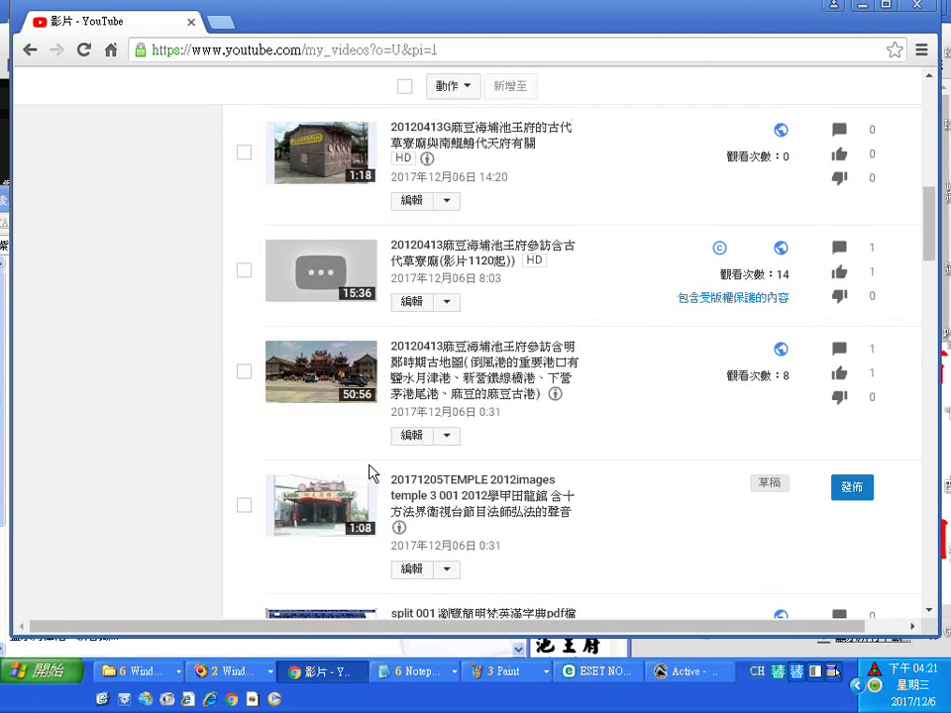
{"action": "scroll", "coordinate": [368, 473], "scroll_direction": "down", "scroll_amount": 1}
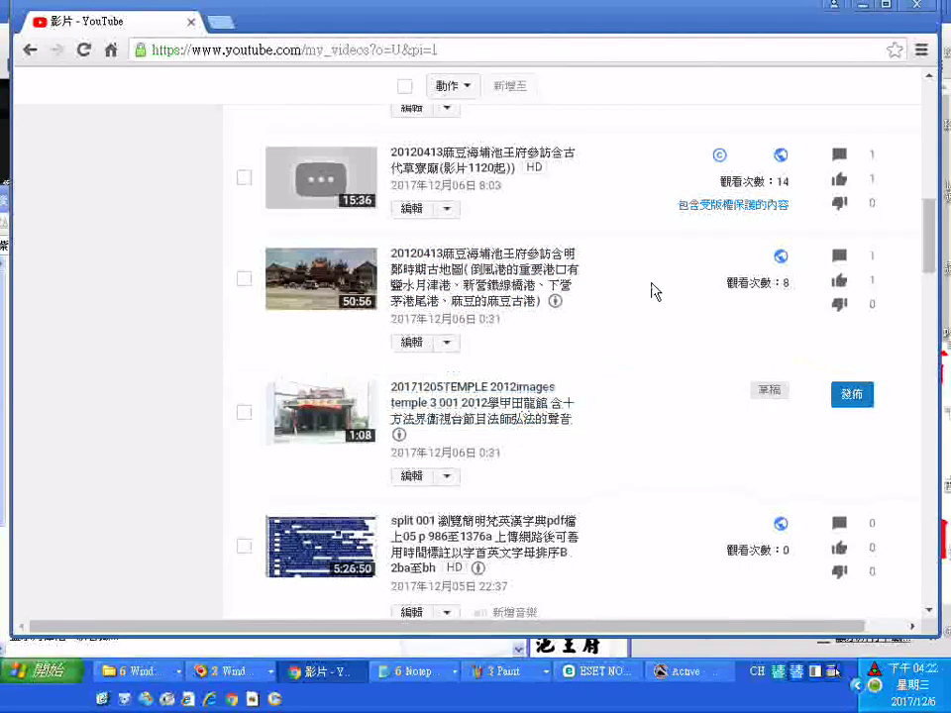
{"action": "right_click", "coordinate": [724, 210]}
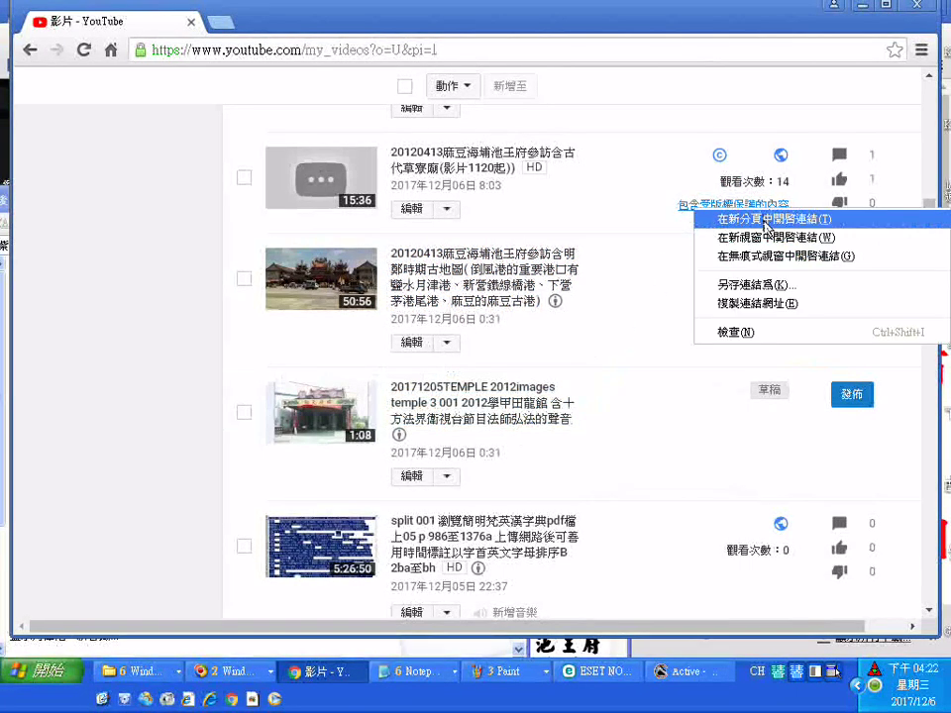
{"action": "left_click", "coordinate": [765, 218]}
Add the draft 20171205TEMPLE 2012images video to the playlists 編碼器錄製螢幕影音的例子, 台灣寺廟 and 台灣寺廟網站影片, and publish it
{"action": "scroll", "coordinate": [594, 287], "scroll_direction": "down", "scroll_amount": 1}
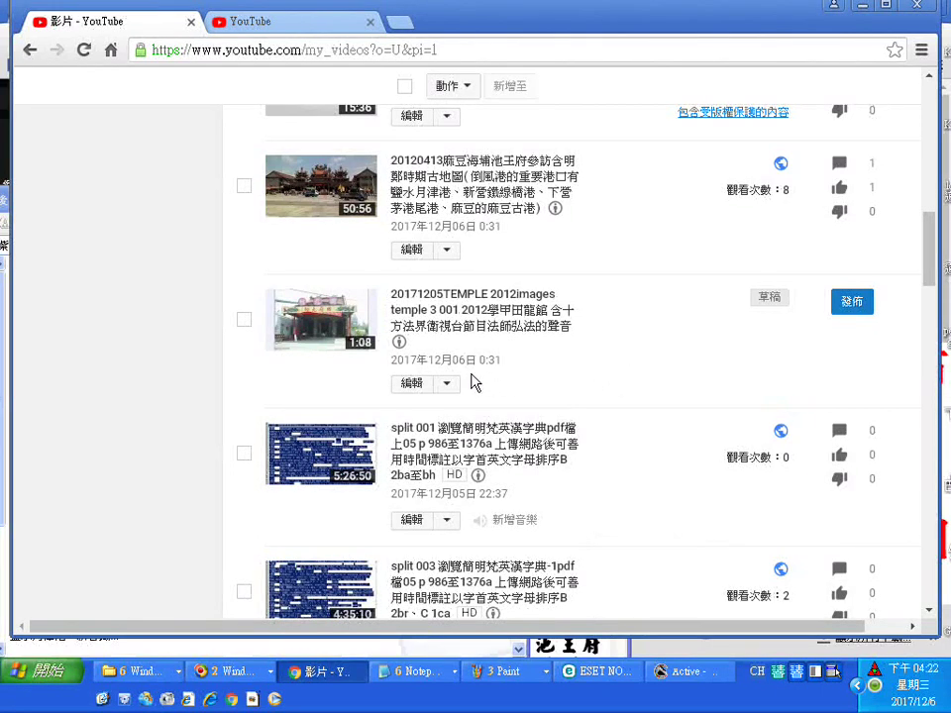
{"action": "left_click", "coordinate": [412, 384]}
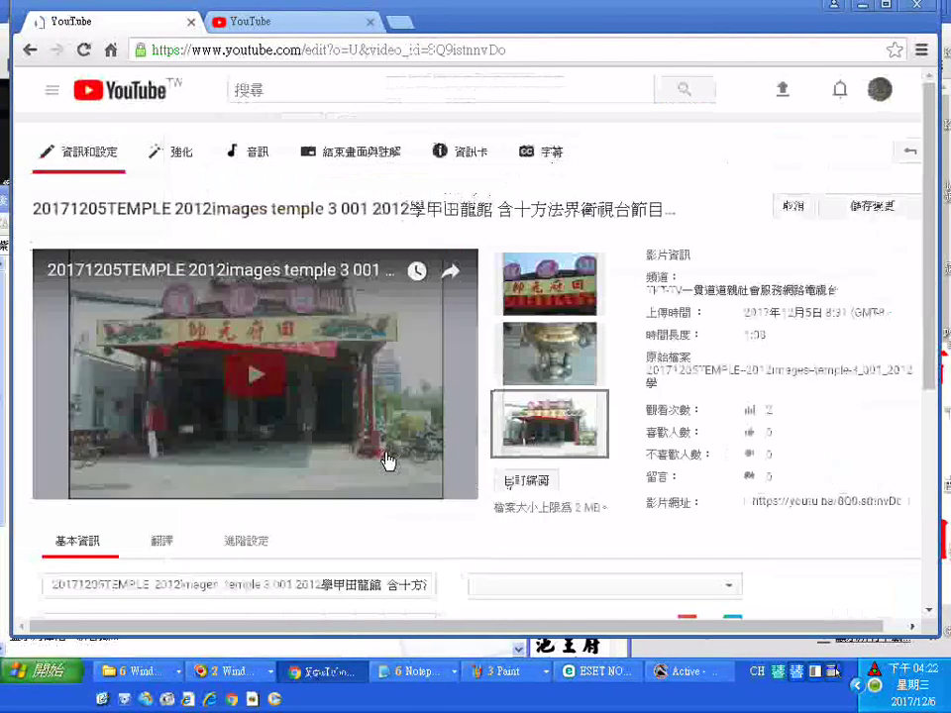
{"action": "scroll", "coordinate": [388, 463], "scroll_direction": "down", "scroll_amount": 2}
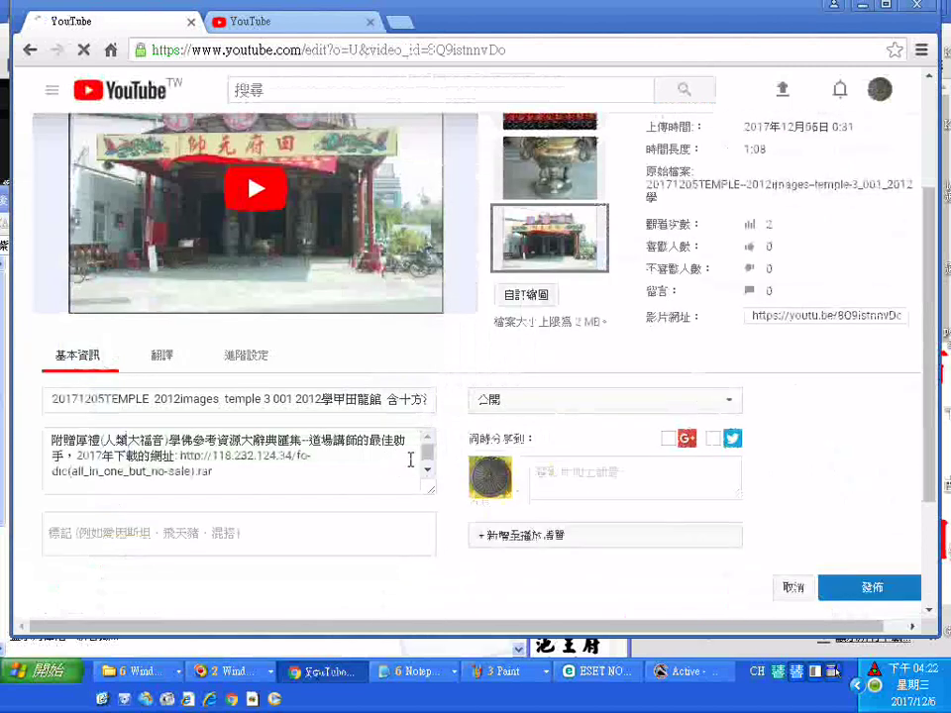
{"action": "scroll", "coordinate": [535, 485], "scroll_direction": "down", "scroll_amount": 1}
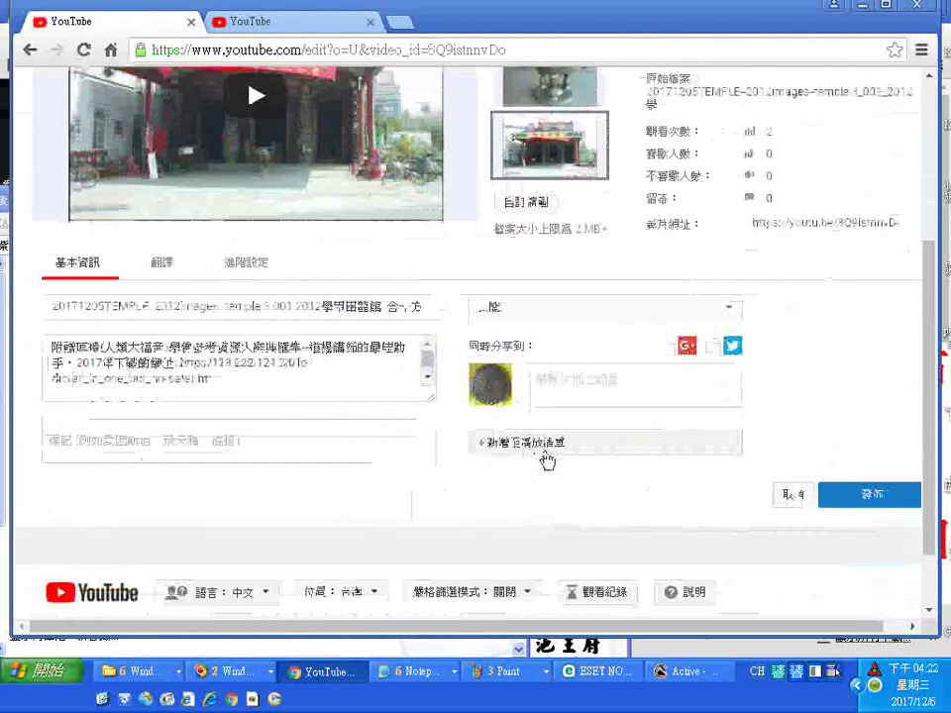
{"action": "left_click", "coordinate": [546, 445]}
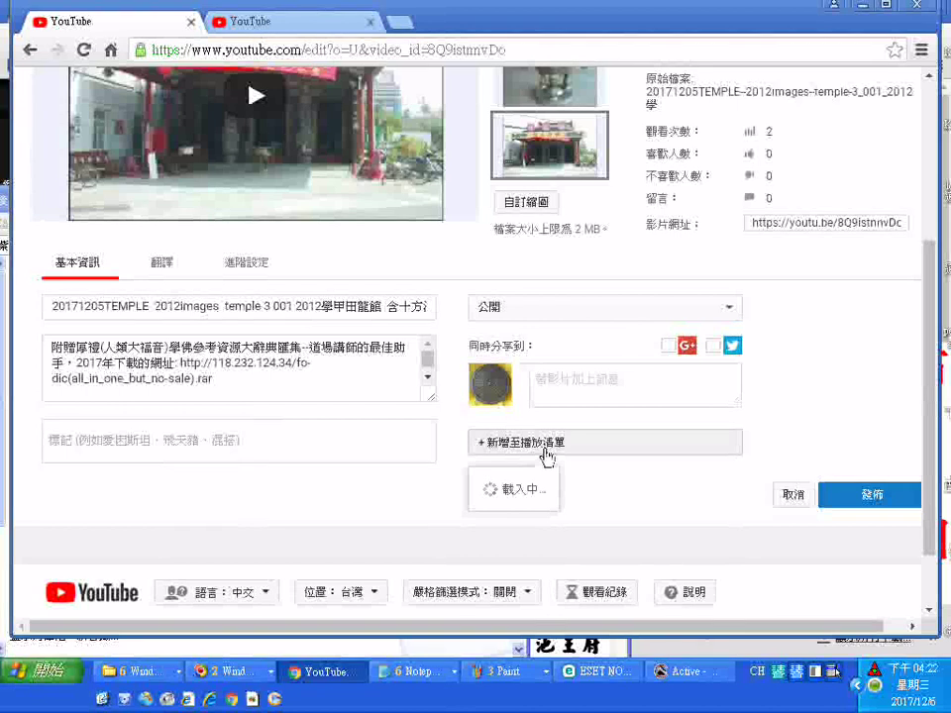
{"action": "left_click", "coordinate": [544, 532]}
{"action": "left_click", "coordinate": [544, 540]}
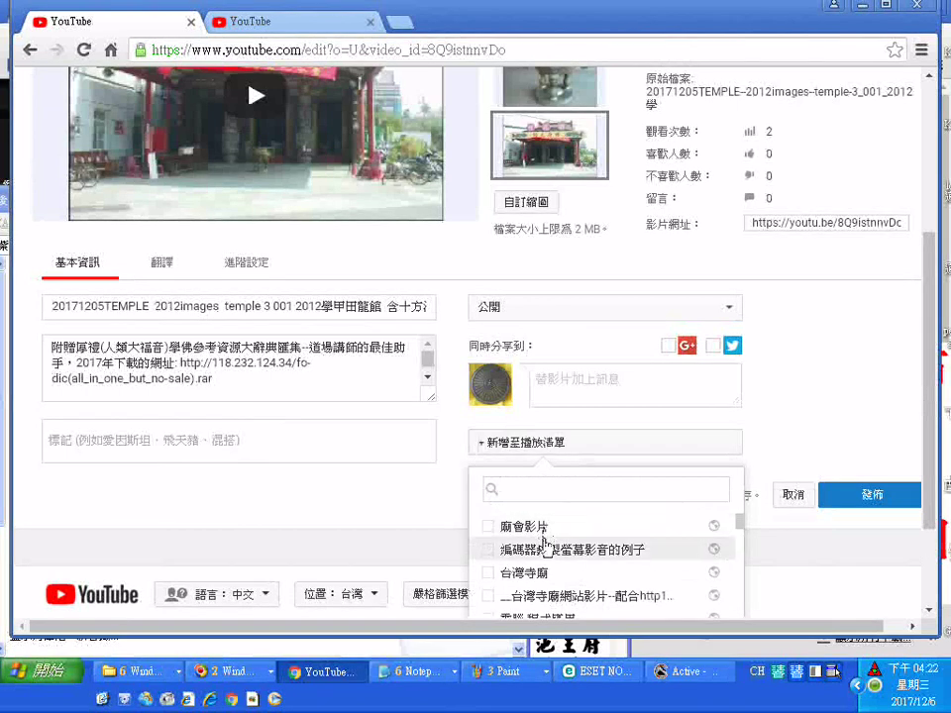
{"action": "left_click", "coordinate": [544, 544]}
{"action": "left_click", "coordinate": [531, 574]}
{"action": "left_click", "coordinate": [529, 596]}
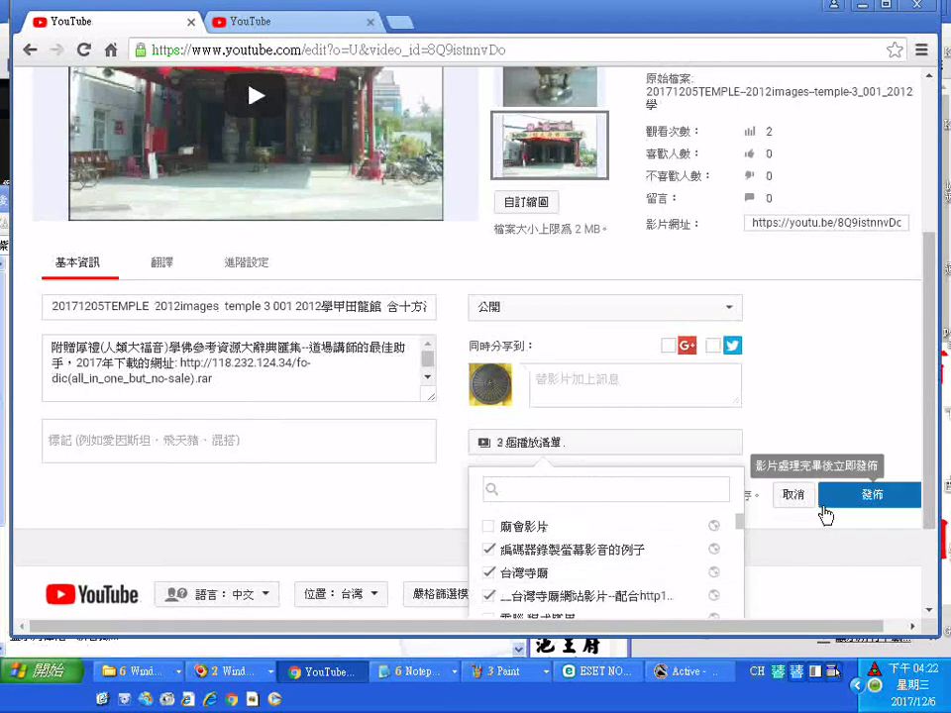
{"action": "left_click", "coordinate": [824, 507]}
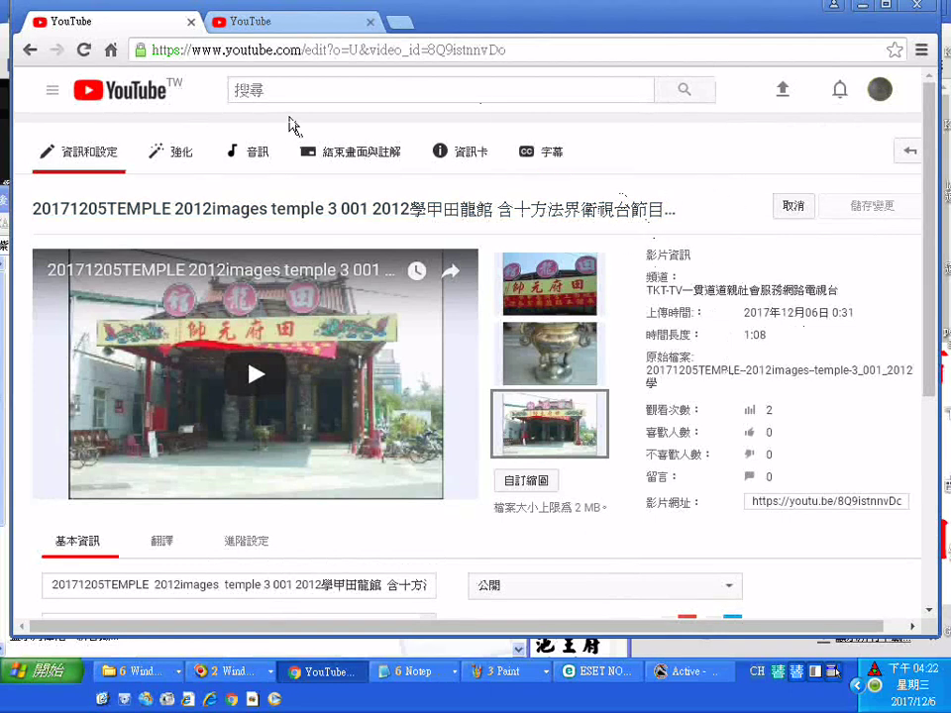
{"action": "left_click", "coordinate": [81, 51]}
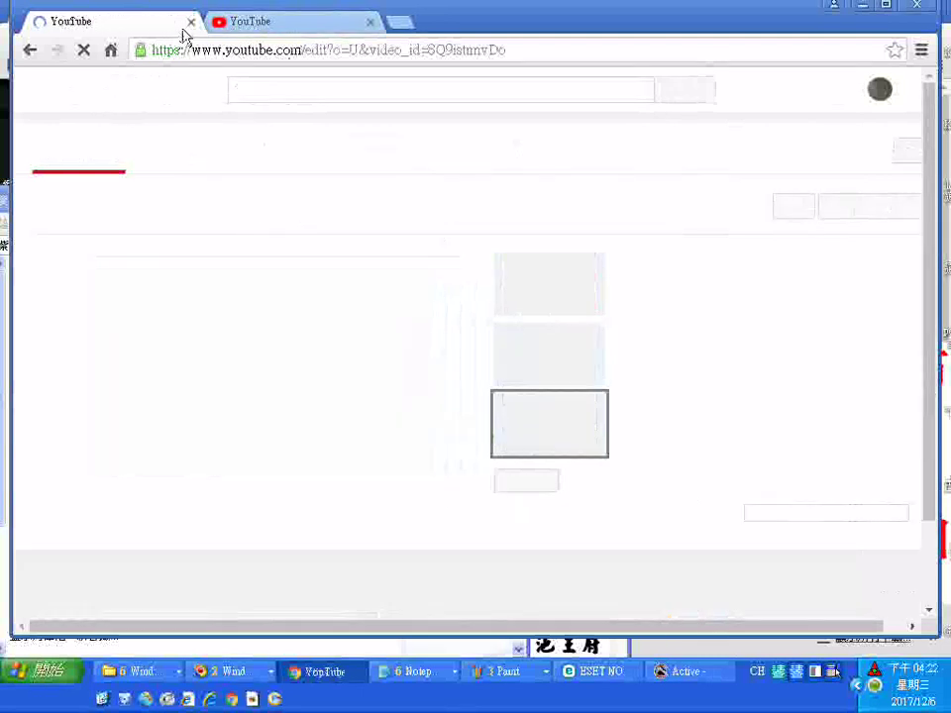
Close the video's edit page and open the detailed Content ID claim explanation linked from the copyright notice
{"action": "left_click", "coordinate": [193, 21]}
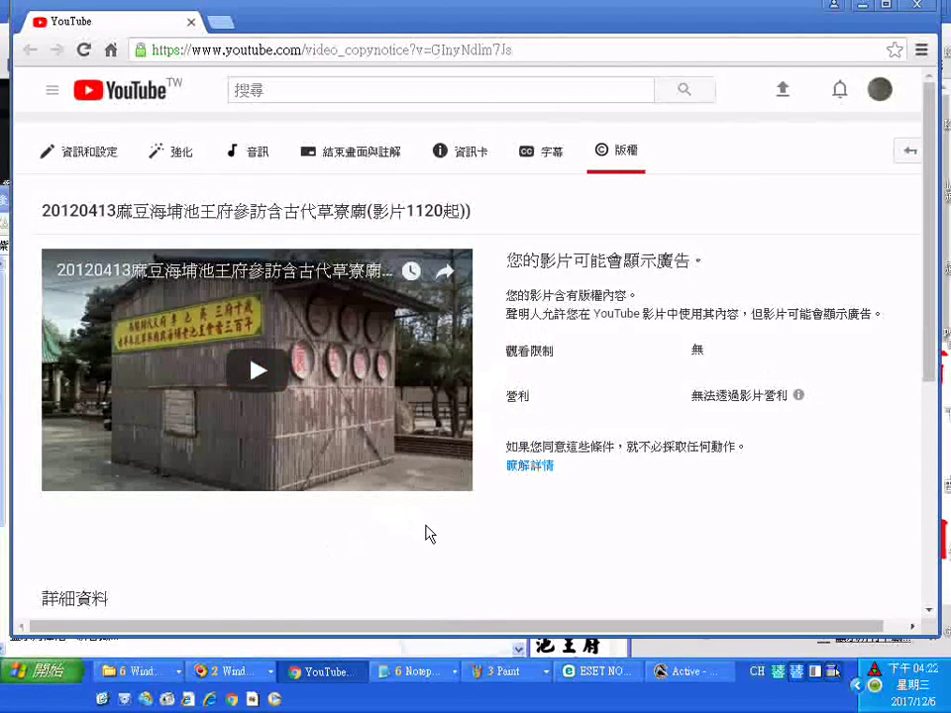
{"action": "left_click", "coordinate": [523, 470]}
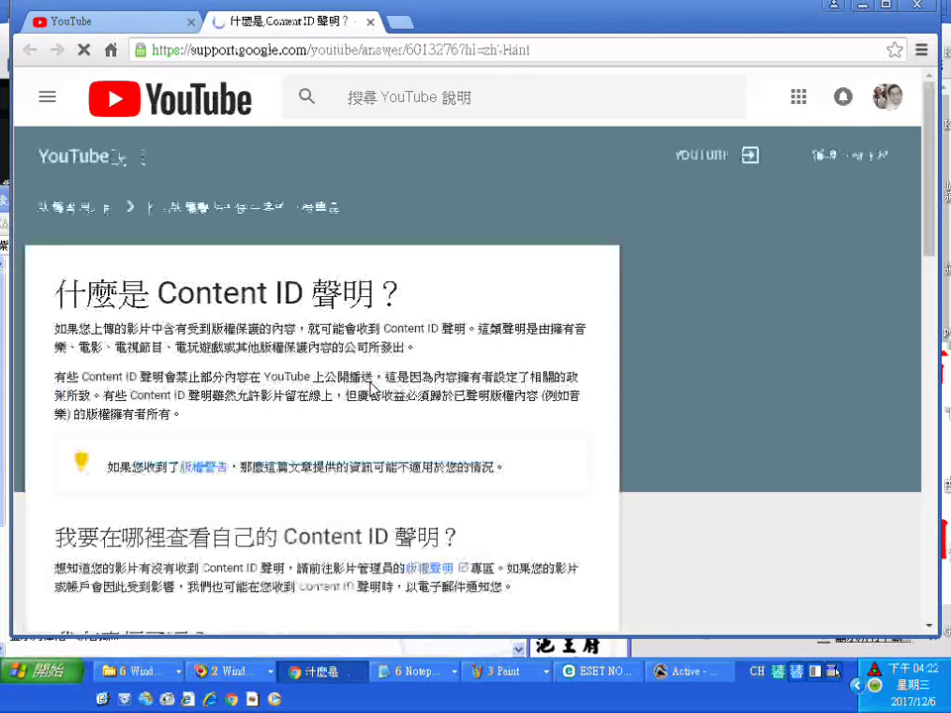
{"action": "scroll", "coordinate": [376, 401], "scroll_direction": "down", "scroll_amount": 3}
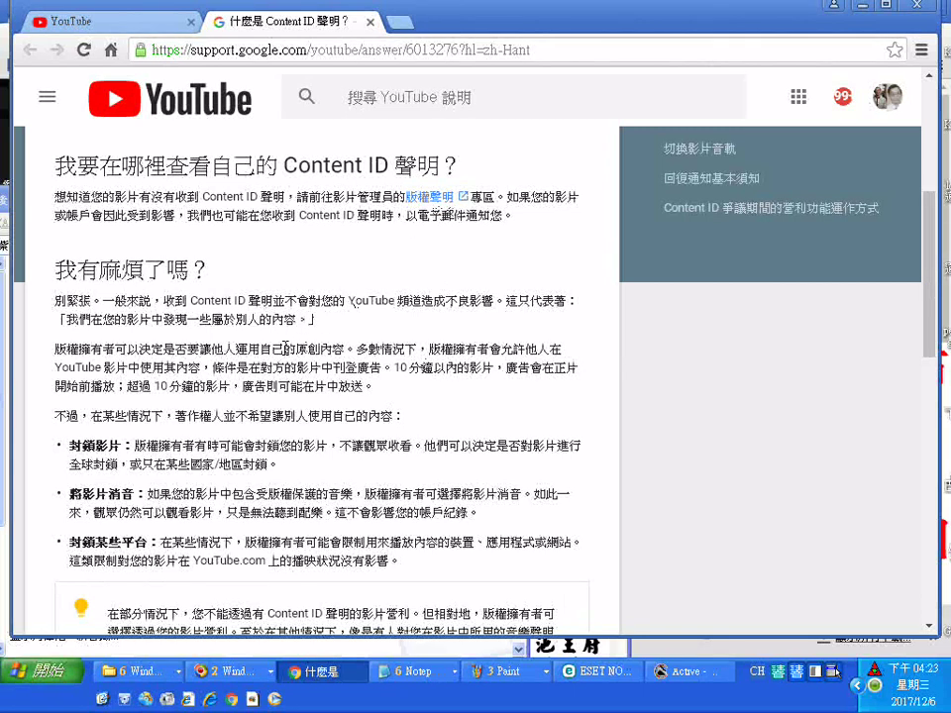
Open the 版權聲明 page linked in the Content ID help article in a new tab and display it
{"action": "right_click", "coordinate": [451, 198]}
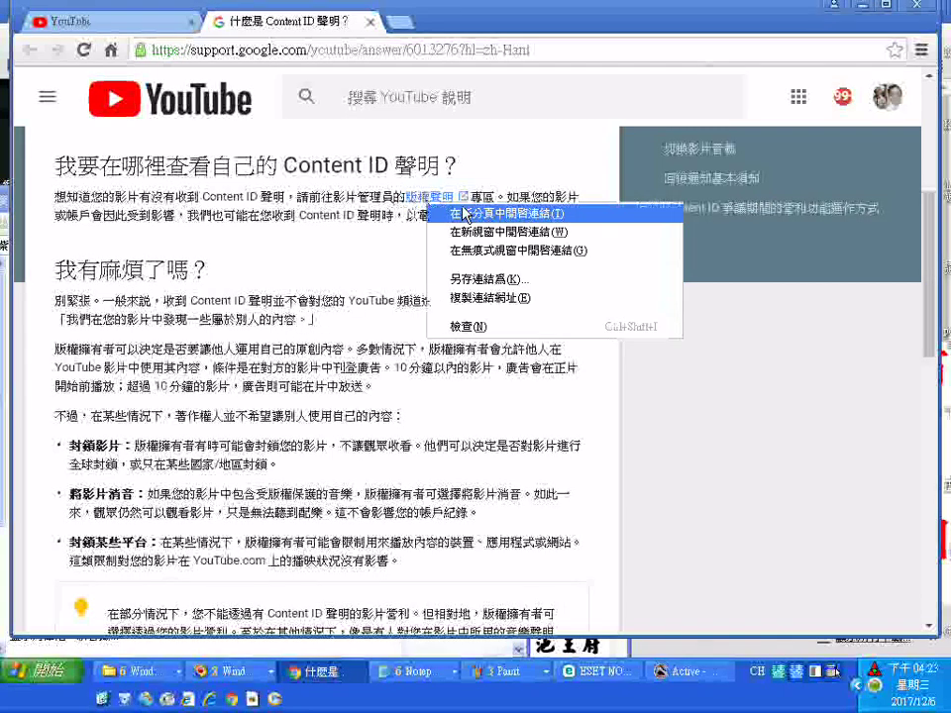
{"action": "left_click", "coordinate": [525, 210]}
{"action": "scroll", "coordinate": [284, 394], "scroll_direction": "down", "scroll_amount": 10}
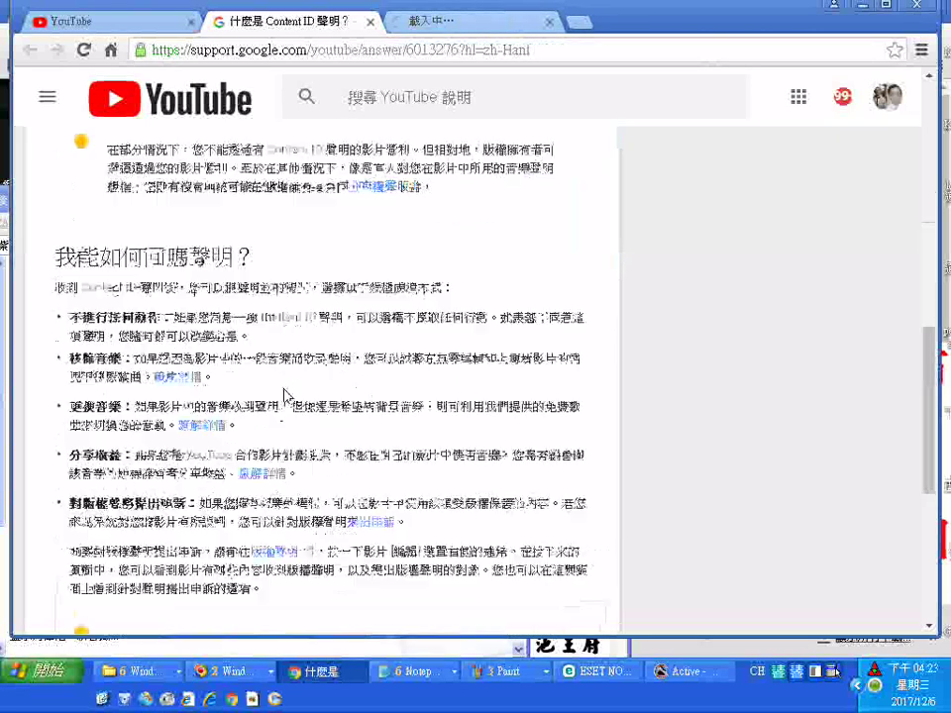
{"action": "scroll", "coordinate": [428, 297], "scroll_direction": "up", "scroll_amount": 5}
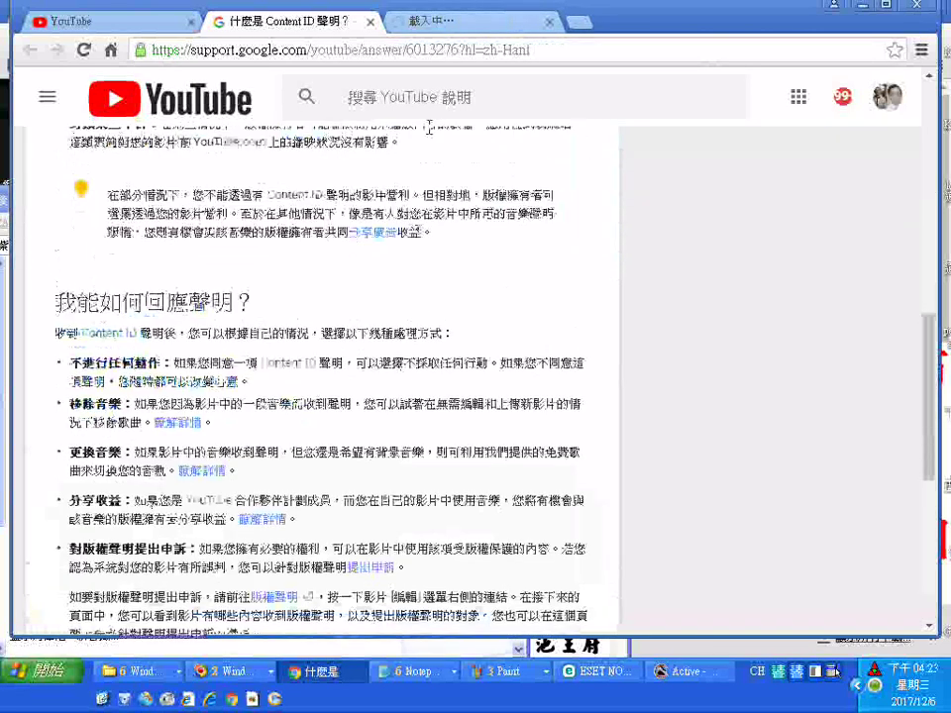
{"action": "left_click", "coordinate": [465, 24]}
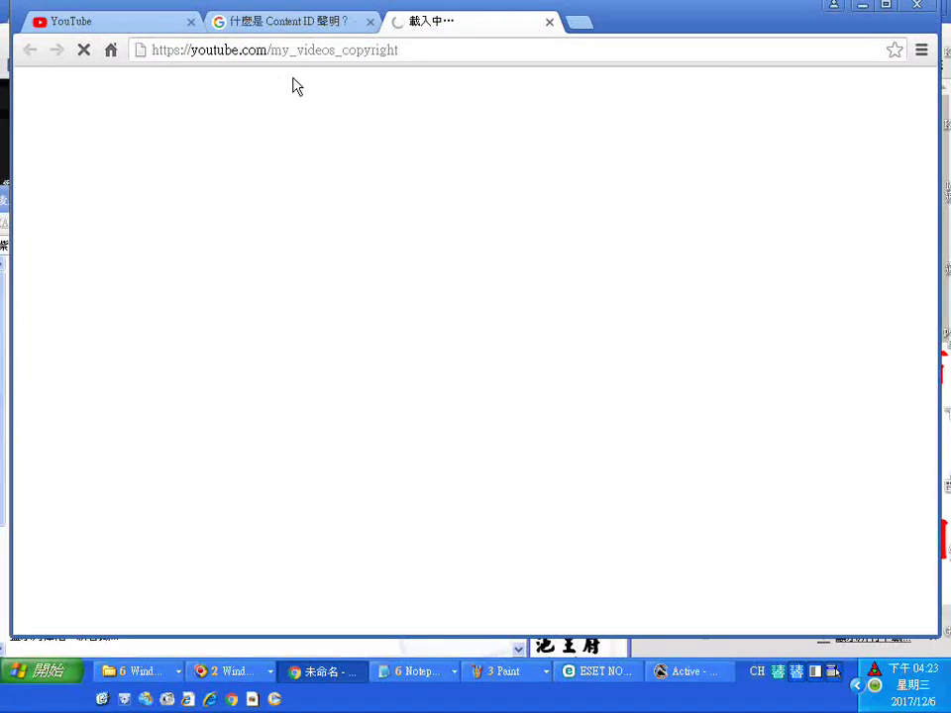
Save the Content ID help article as the PDF 什麼是 Content ID 聲明？ - YouTube說明.pdf
{"action": "left_click", "coordinate": [286, 28]}
{"action": "right_click", "coordinate": [355, 286]}
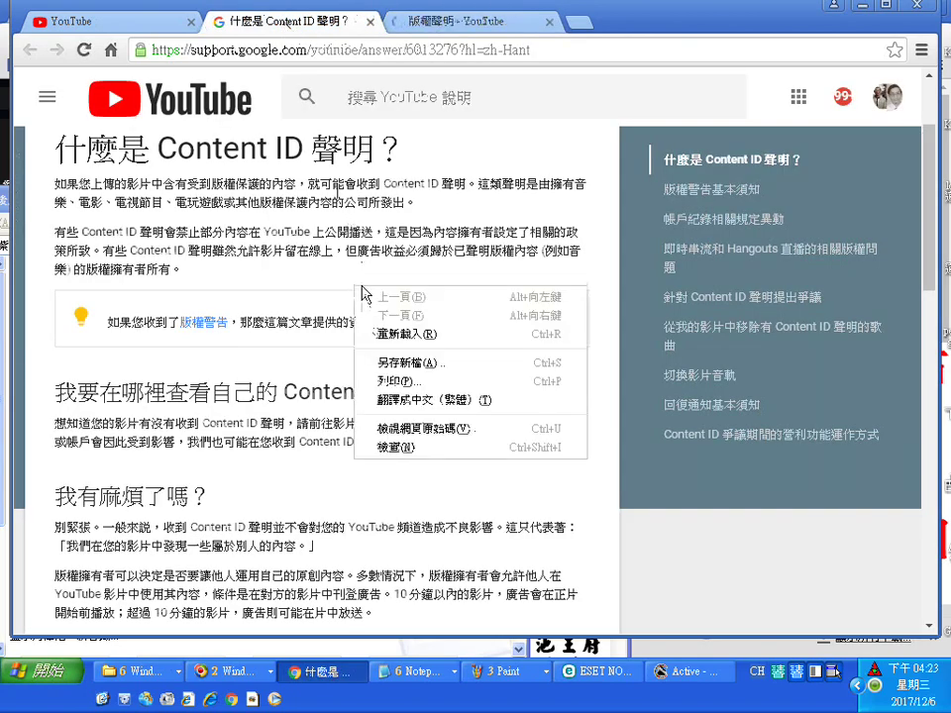
{"action": "left_click", "coordinate": [417, 383]}
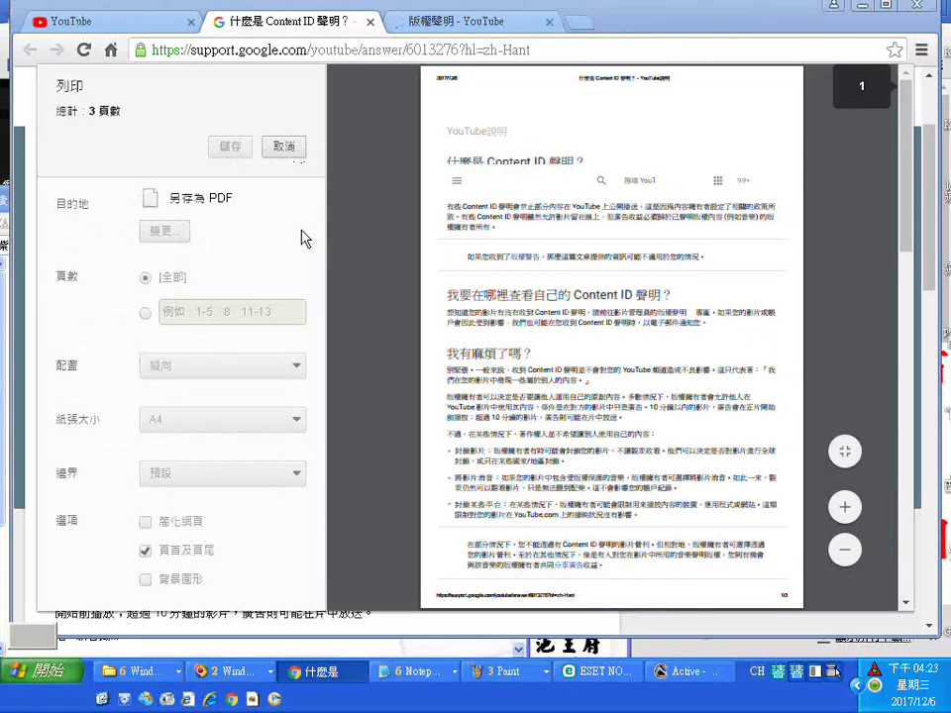
{"action": "key", "text": "Return"}
{"action": "left_click", "coordinate": [49, 243]}
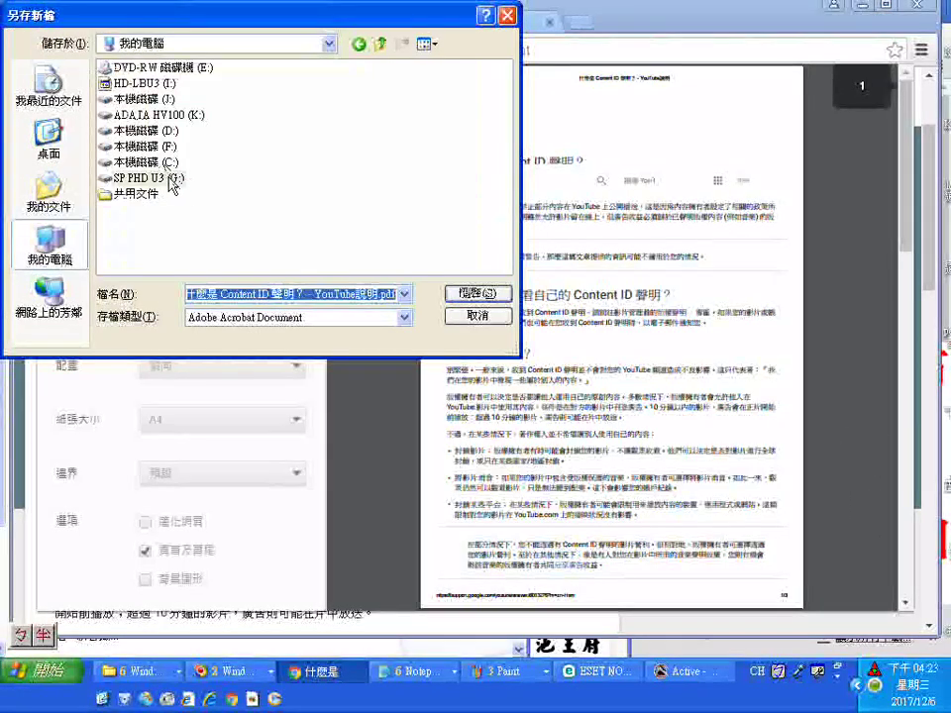
{"action": "left_click", "coordinate": [459, 291]}
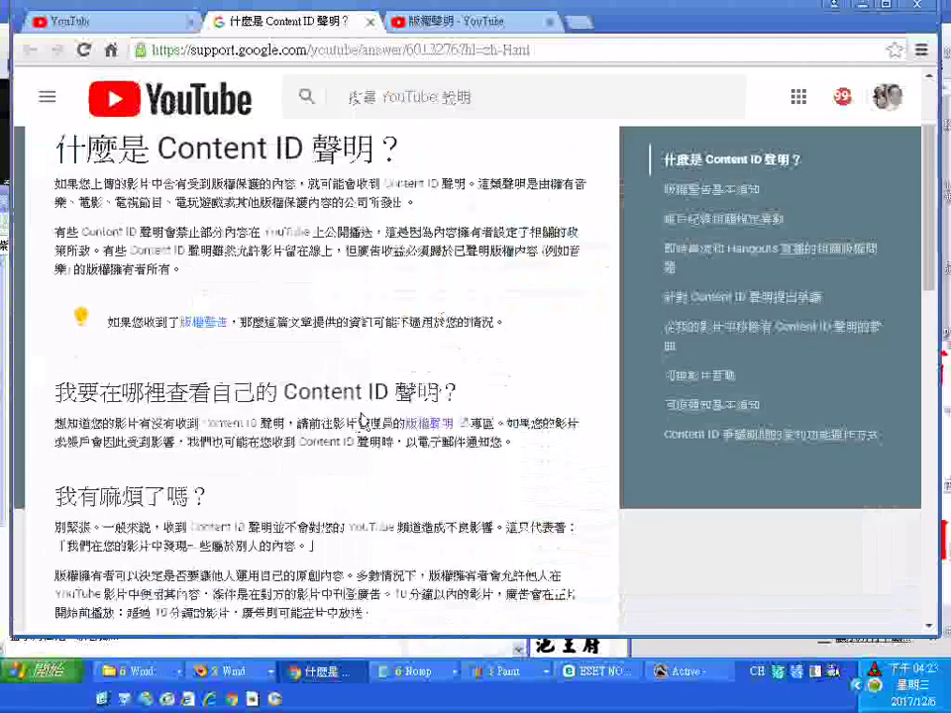
Close the Content ID help article and examine the copyright and blocking status of the videos in the 版權聲明 list
{"action": "left_click", "coordinate": [372, 20]}
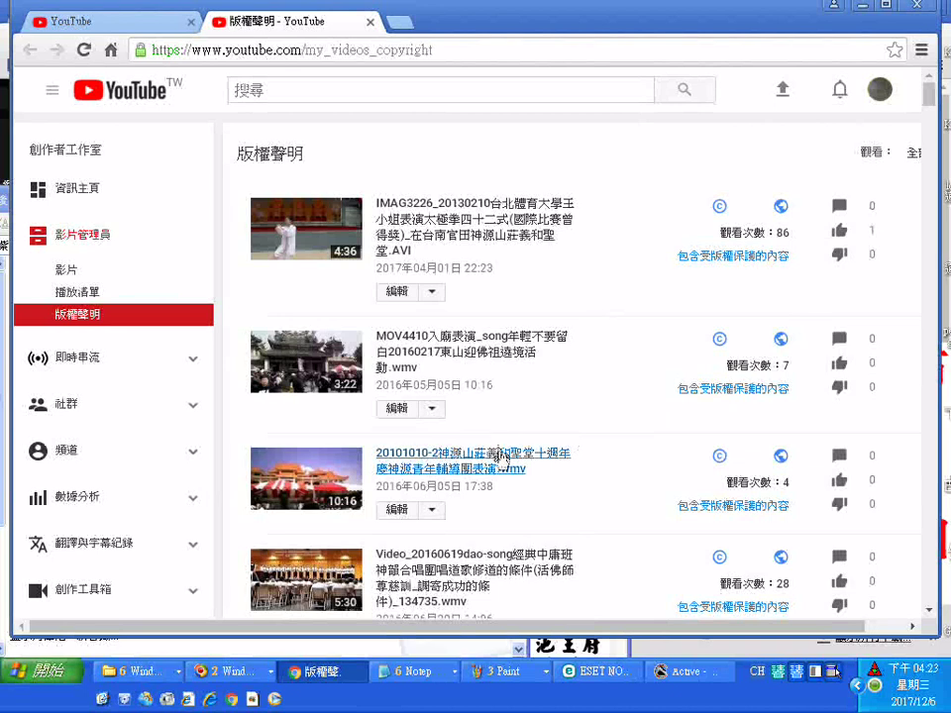
{"action": "scroll", "coordinate": [469, 490], "scroll_direction": "down", "scroll_amount": 2}
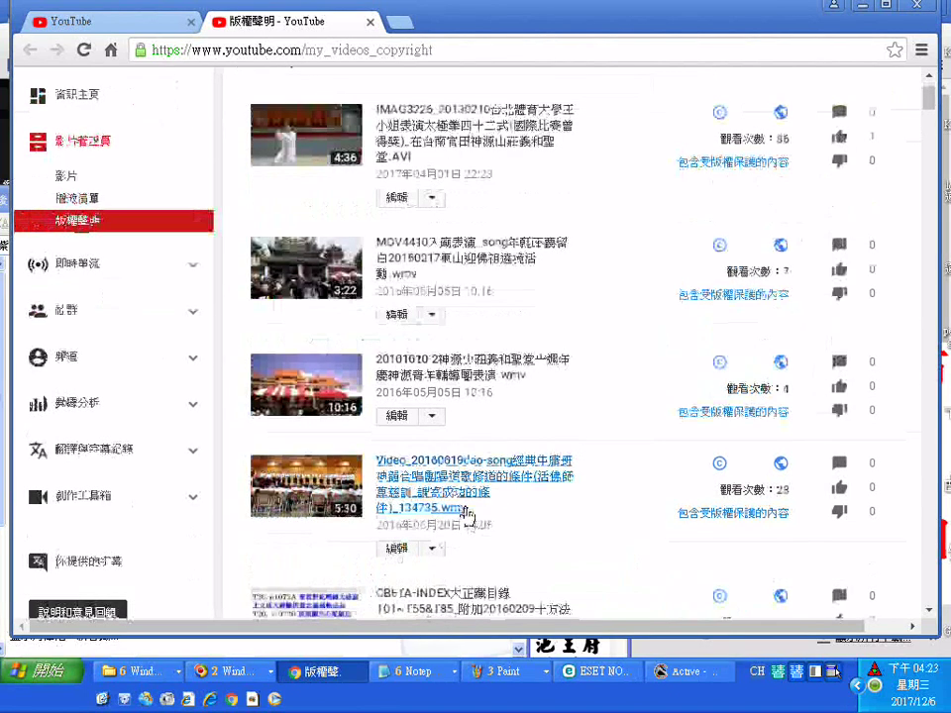
{"action": "scroll", "coordinate": [441, 509], "scroll_direction": "down", "scroll_amount": 2}
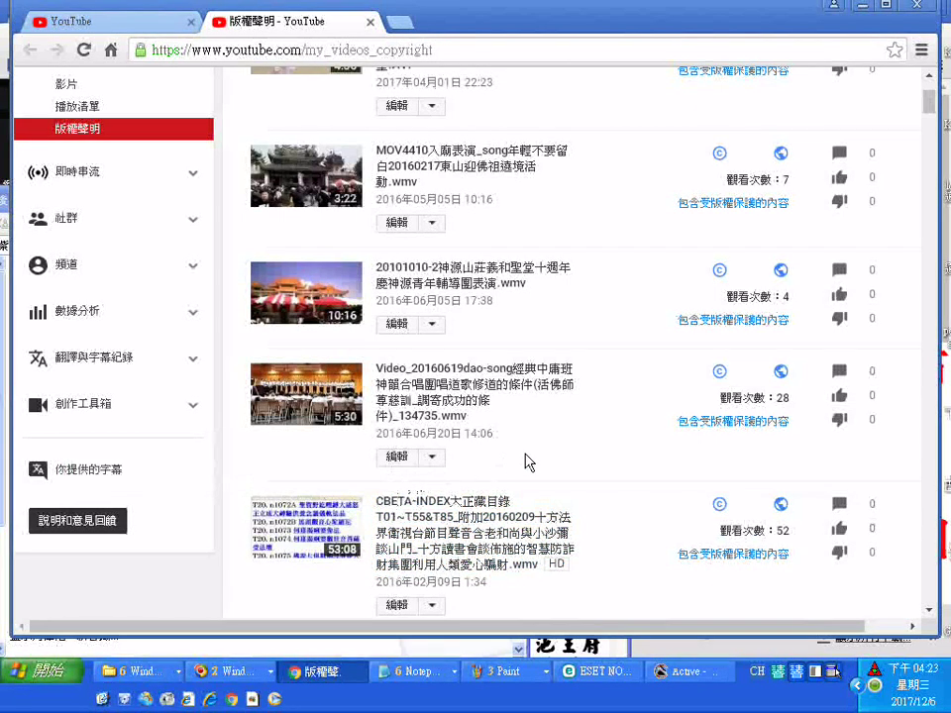
{"action": "scroll", "coordinate": [540, 475], "scroll_direction": "down", "scroll_amount": 2}
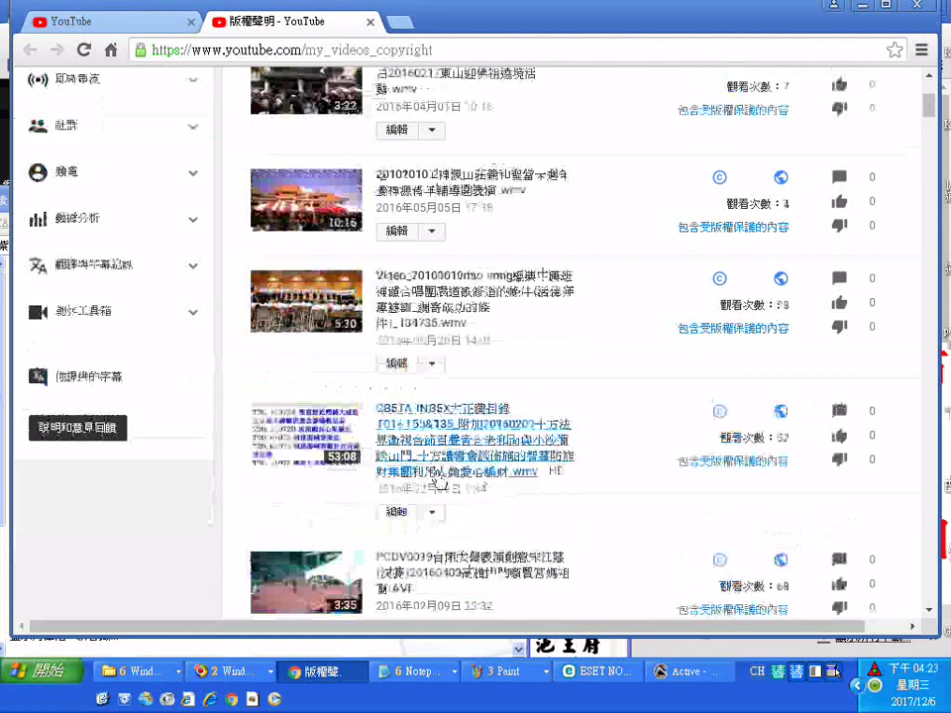
{"action": "scroll", "coordinate": [545, 488], "scroll_direction": "down", "scroll_amount": 2}
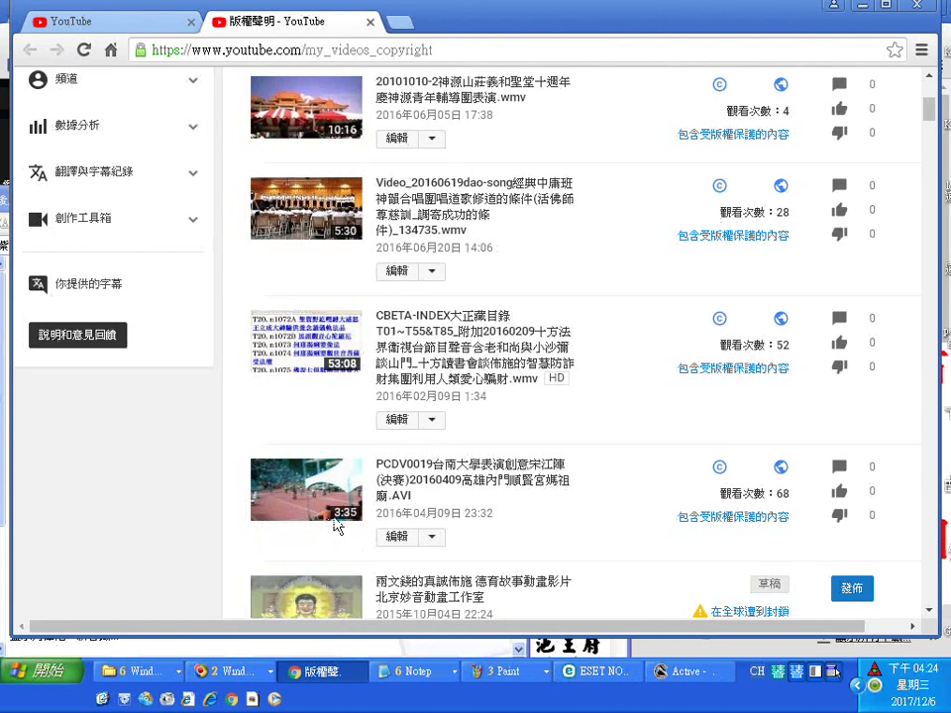
{"action": "scroll", "coordinate": [336, 525], "scroll_direction": "down", "scroll_amount": 1}
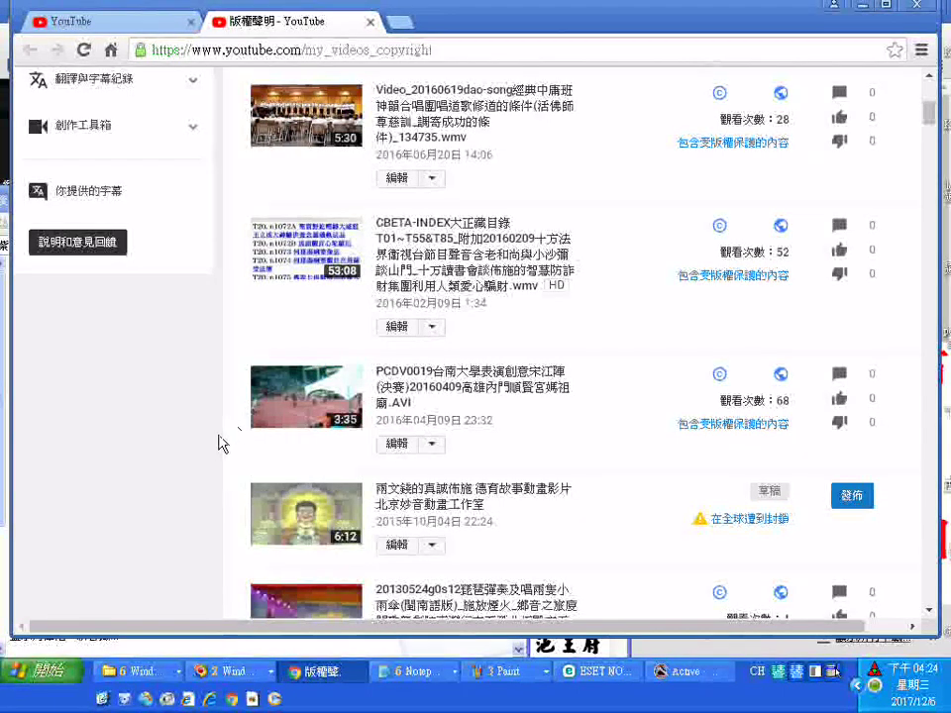
{"action": "scroll", "coordinate": [224, 459], "scroll_direction": "down", "scroll_amount": 2}
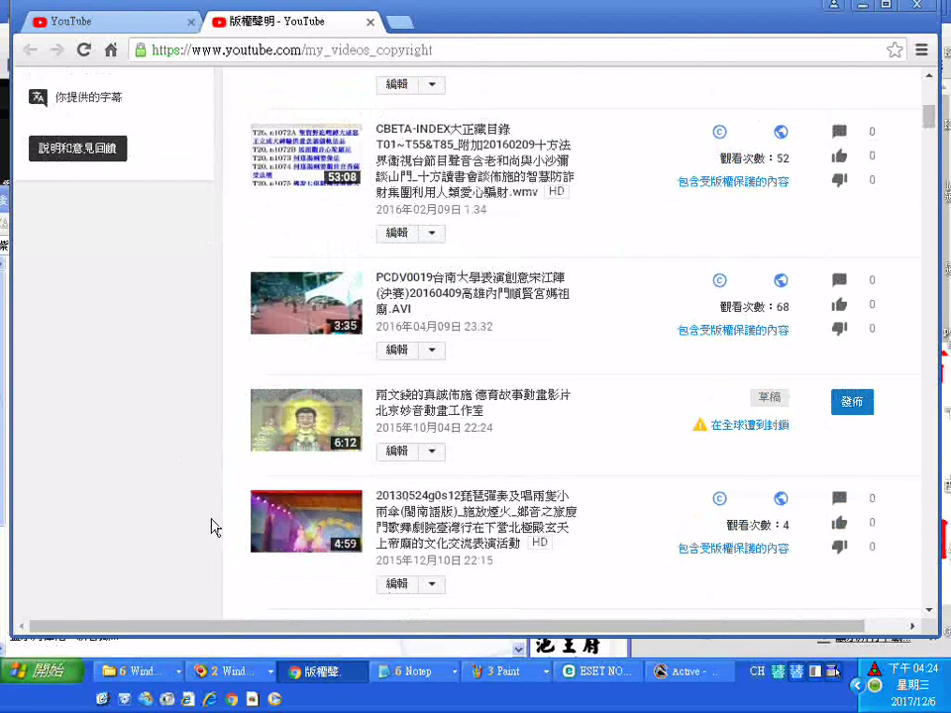
{"action": "scroll", "coordinate": [213, 526], "scroll_direction": "down", "scroll_amount": 4}
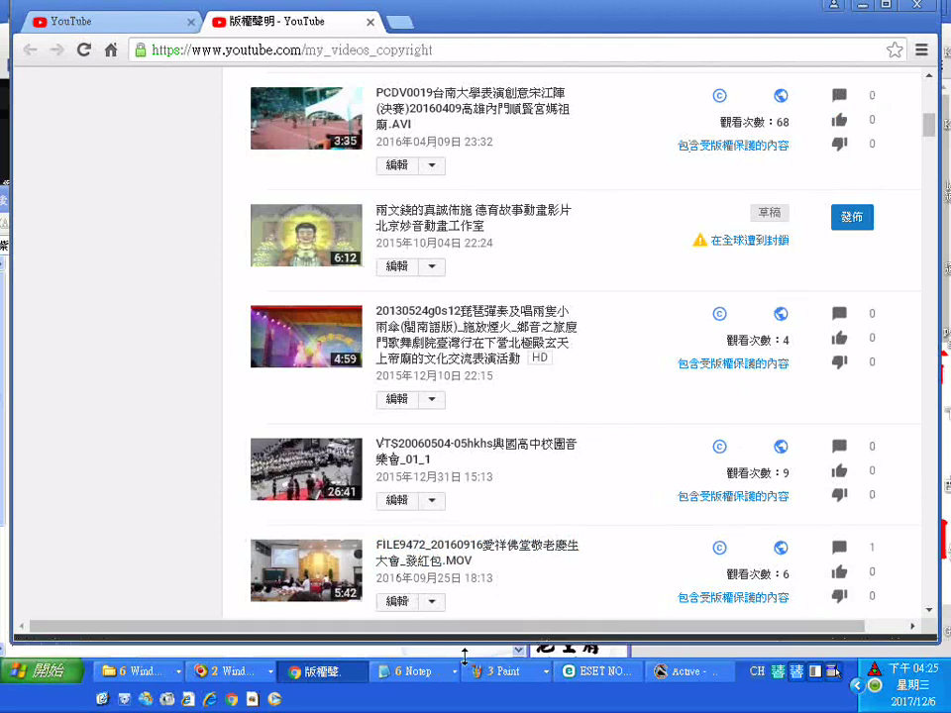
Enlarge the browser window downward and paste a screenshot of the 版權聲明 list into the Paint image __00001歡迎有緣大眾搜尋社會服務網路電視台(影片版權開放).bmp
{"action": "left_click_drag", "start_coordinate": [463, 636], "coordinate": [464, 654]}
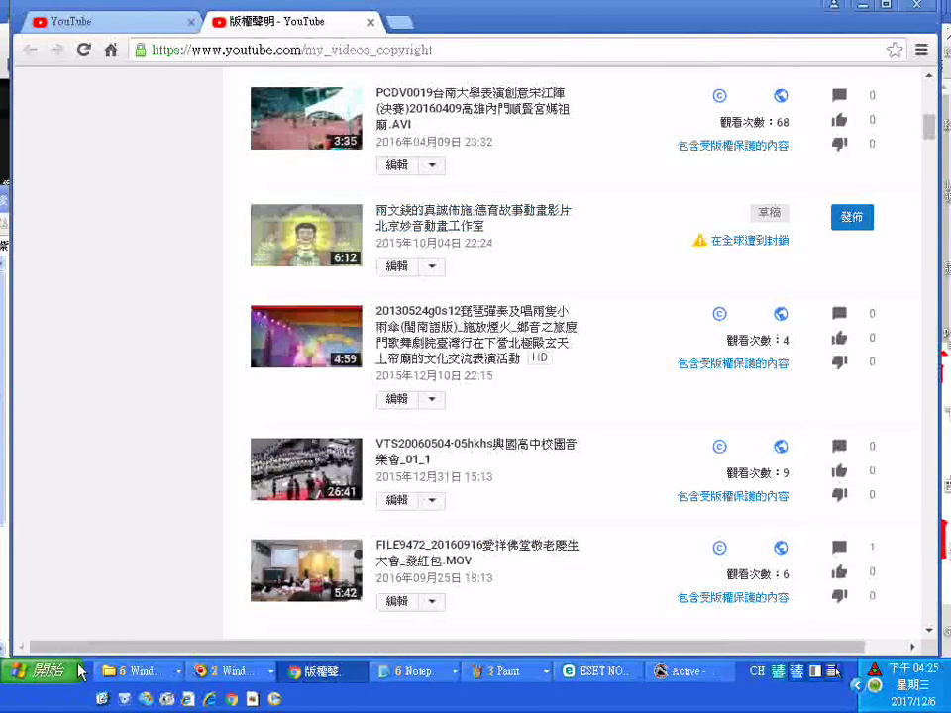
{"action": "left_click", "coordinate": [490, 673]}
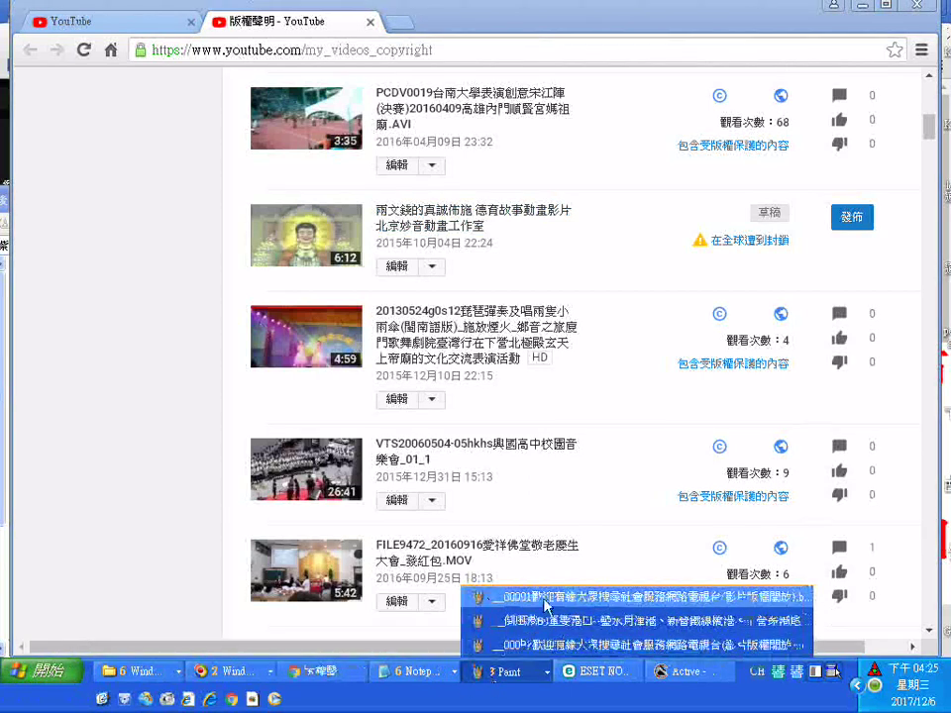
{"action": "left_click", "coordinate": [520, 599]}
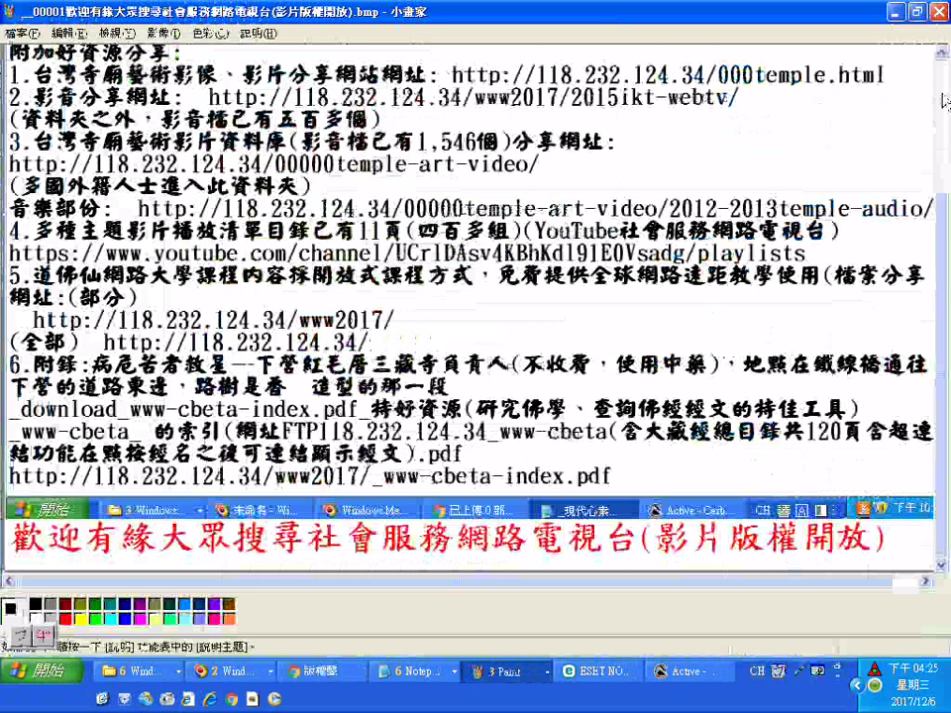
{"action": "left_click", "coordinate": [945, 102]}
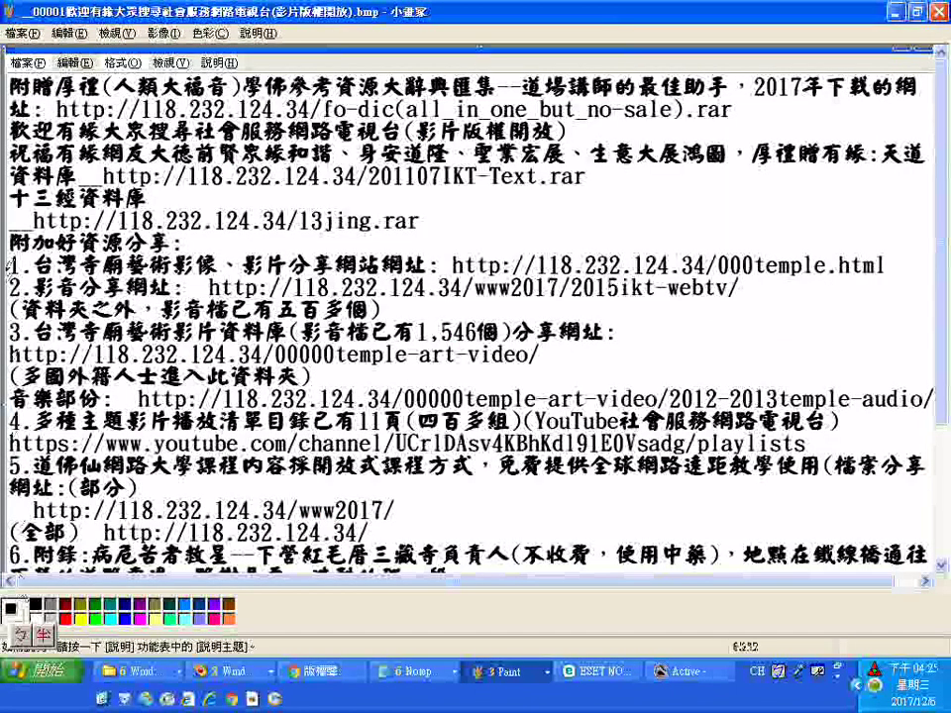
{"action": "left_click", "coordinate": [116, 33]}
{"action": "left_click", "coordinate": [109, 47]}
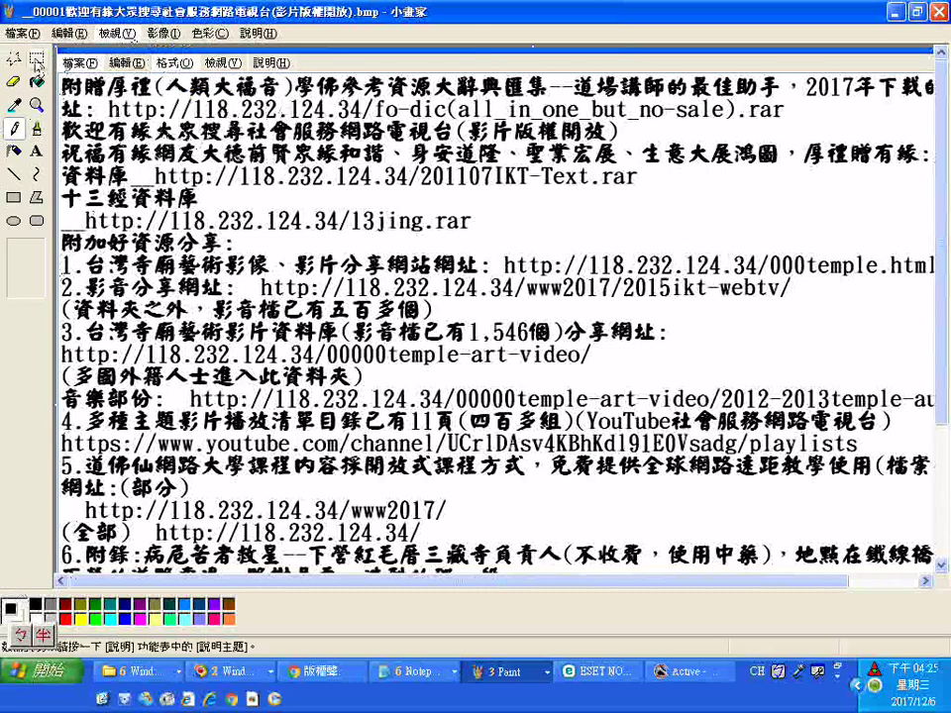
{"action": "left_click", "coordinate": [37, 57]}
{"action": "right_click", "coordinate": [150, 104]}
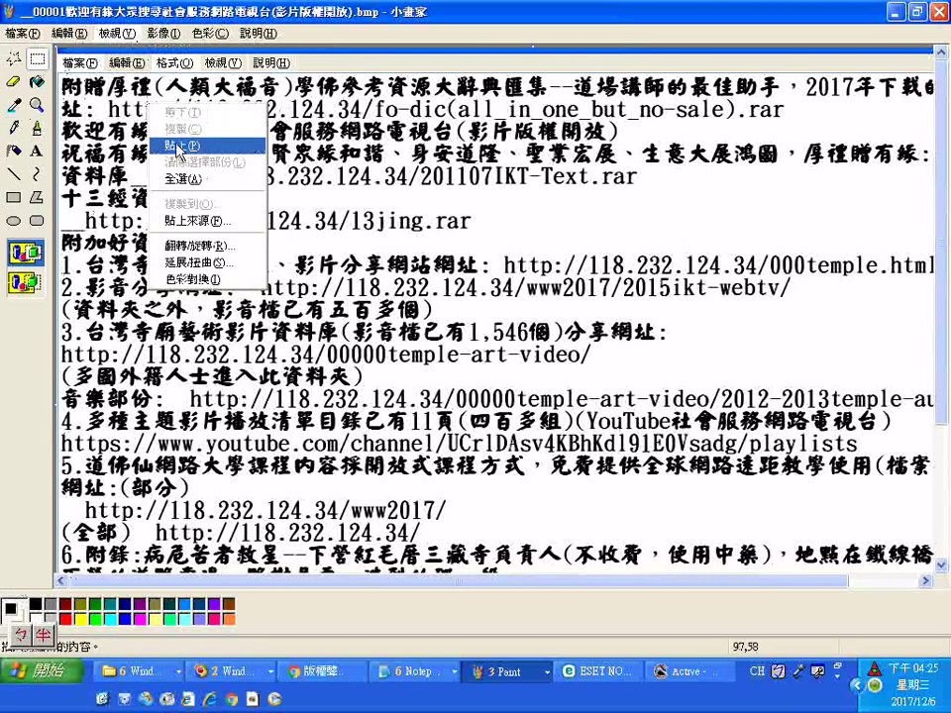
{"action": "left_click", "coordinate": [180, 147]}
Shift the pasted screenshot up until the red caption line beneath it is uncovered, and choose the Line tool
{"action": "scroll", "coordinate": [203, 191], "scroll_direction": "down", "scroll_amount": 3}
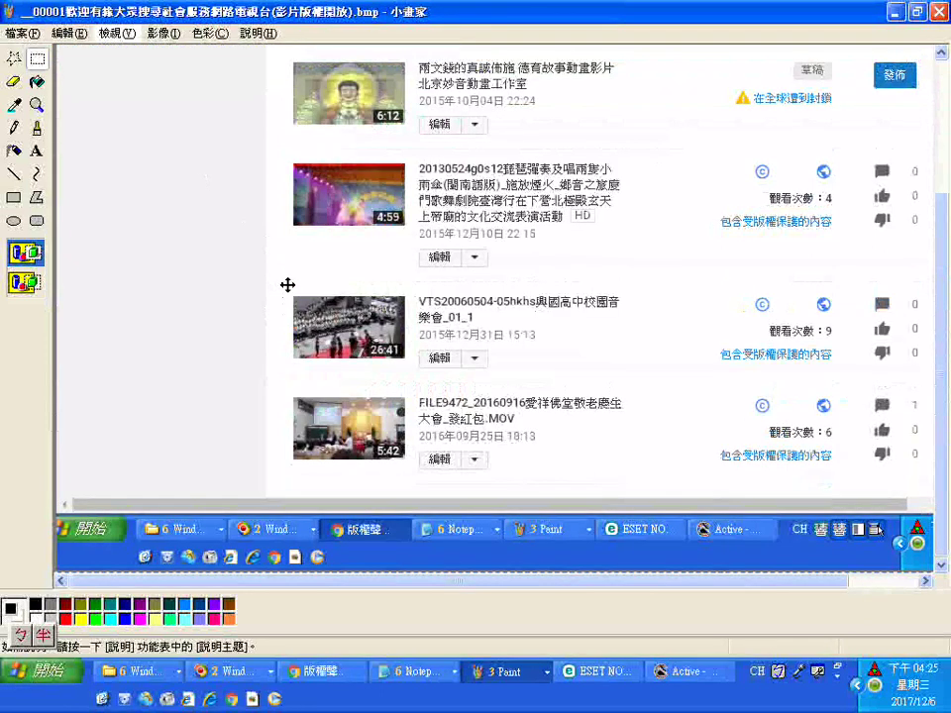
{"action": "scroll", "coordinate": [277, 321], "scroll_direction": "up", "scroll_amount": 3}
{"action": "left_click_drag", "start_coordinate": [286, 323], "coordinate": [286, 279]}
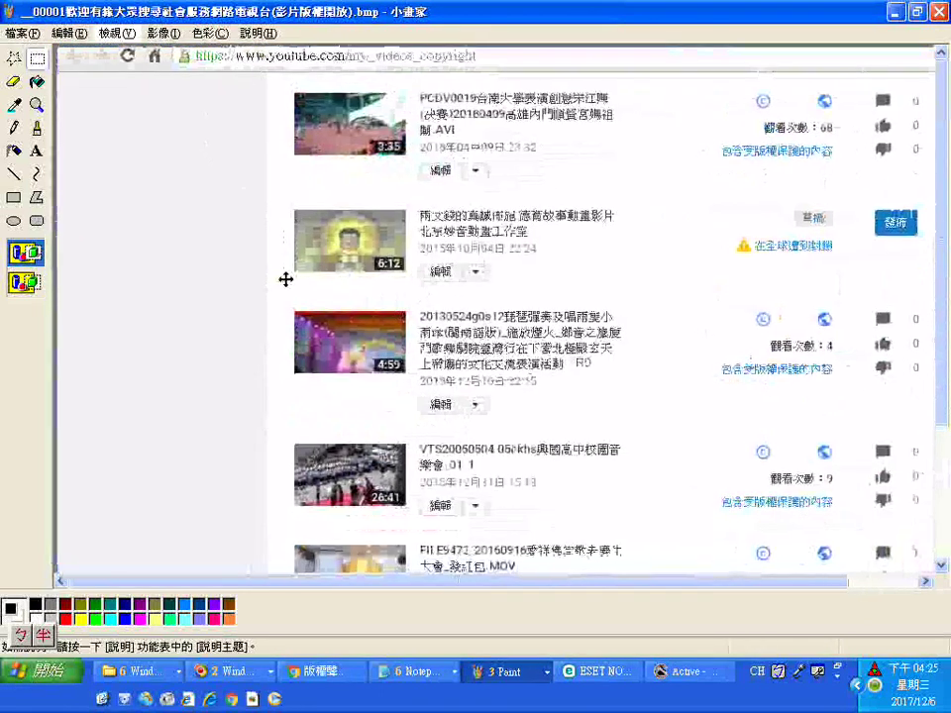
{"action": "scroll", "coordinate": [283, 297], "scroll_direction": "down", "scroll_amount": 5}
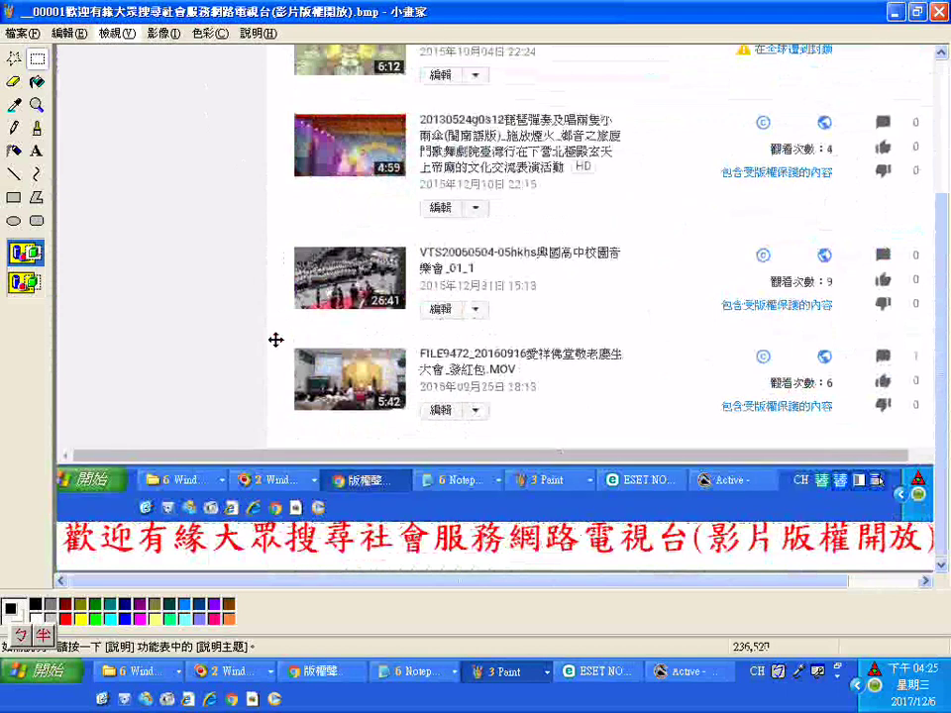
{"action": "scroll", "coordinate": [275, 339], "scroll_direction": "up", "scroll_amount": 5}
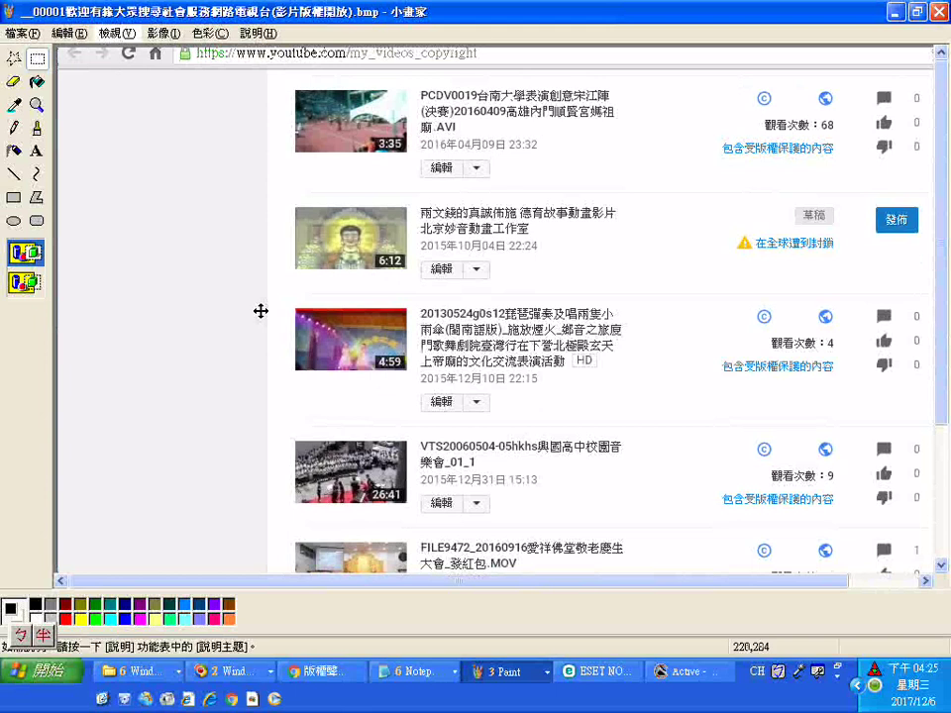
{"action": "scroll", "coordinate": [306, 301], "scroll_direction": "down", "scroll_amount": 5}
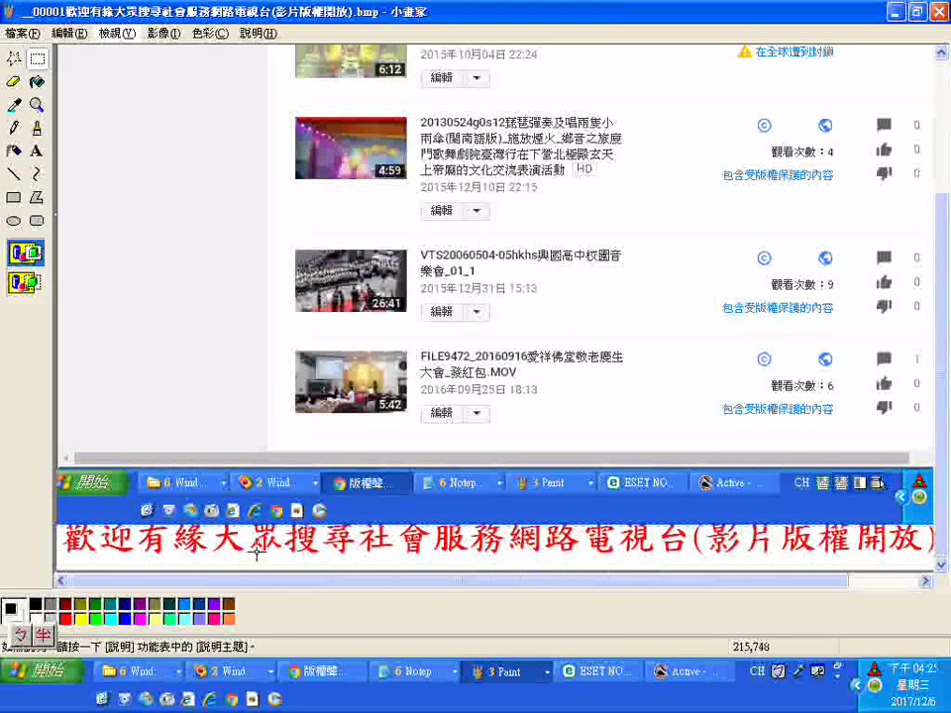
{"action": "scroll", "coordinate": [285, 516], "scroll_direction": "up", "scroll_amount": 5}
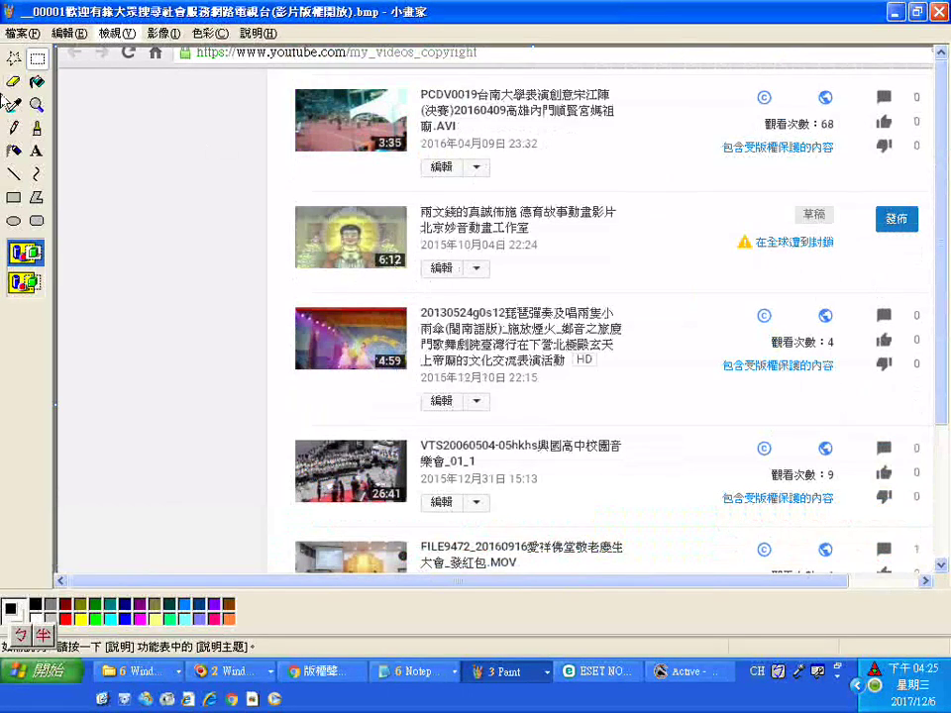
{"action": "left_click", "coordinate": [13, 175]}
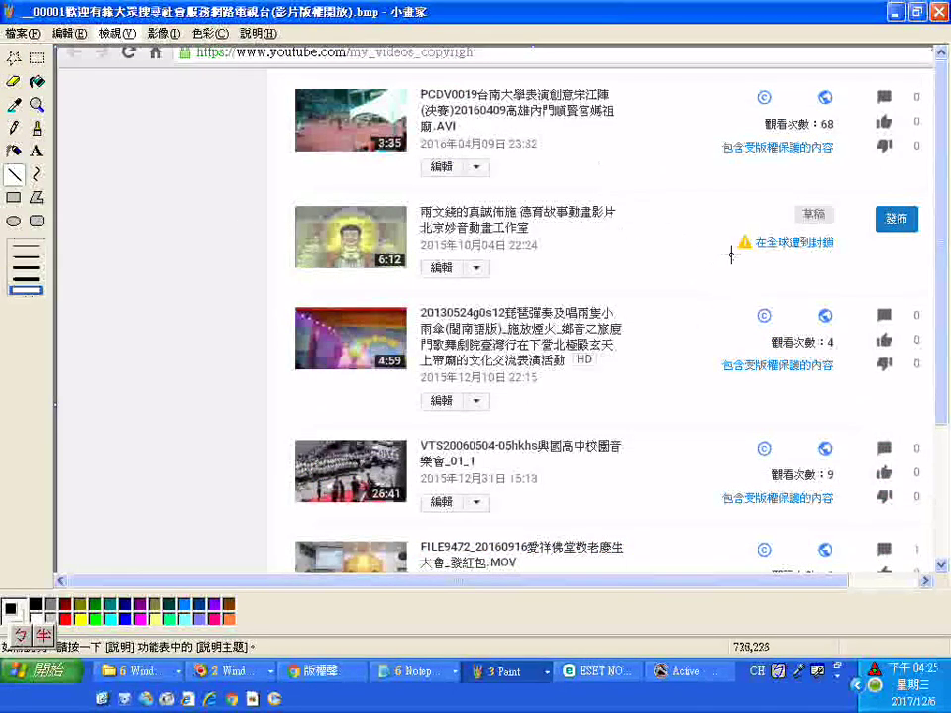
{"action": "left_click_drag", "start_coordinate": [723, 252], "coordinate": [812, 256]}
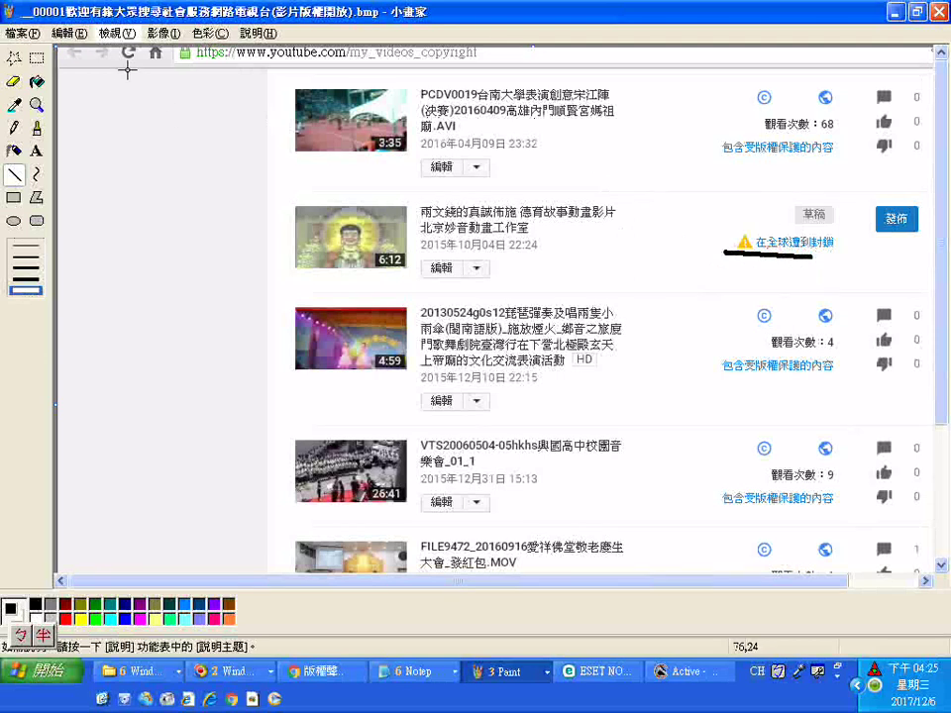
{"action": "left_click", "coordinate": [67, 33]}
{"action": "left_click", "coordinate": [81, 52]}
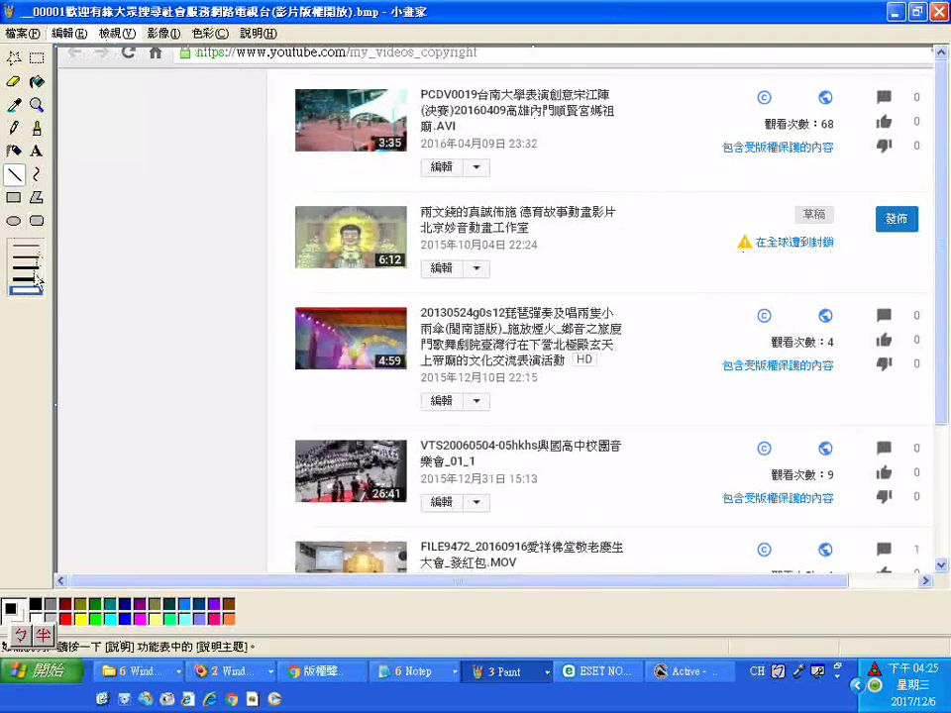
Underline the 在全球遭到封鎖 notice and the entry of the video 兩文錢的真誠佈施 with thick red lines
{"action": "left_click", "coordinate": [65, 619]}
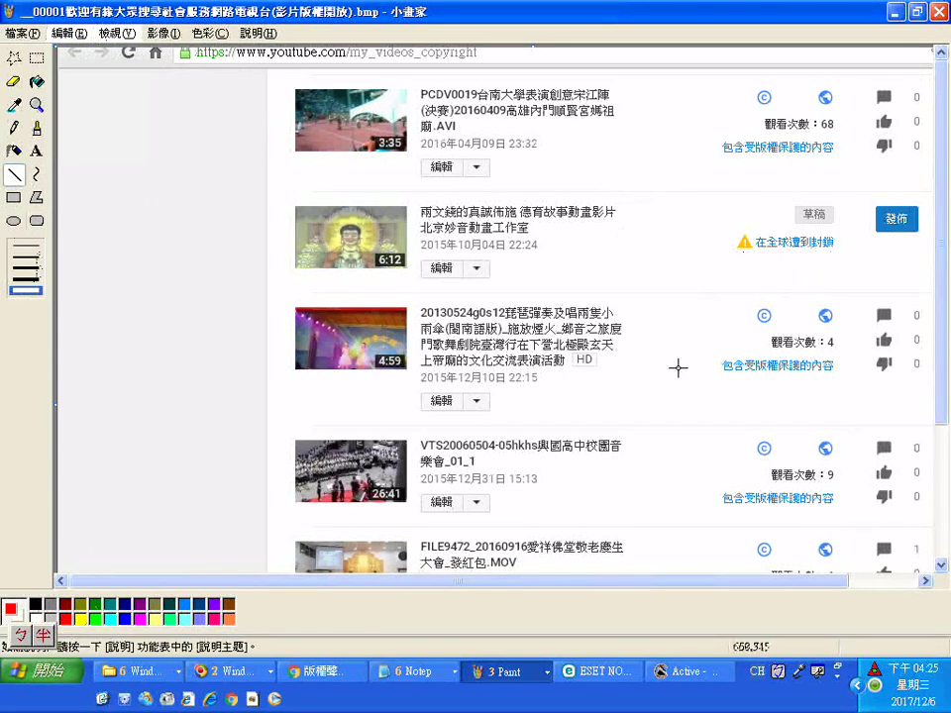
{"action": "left_click_drag", "start_coordinate": [730, 253], "coordinate": [856, 253]}
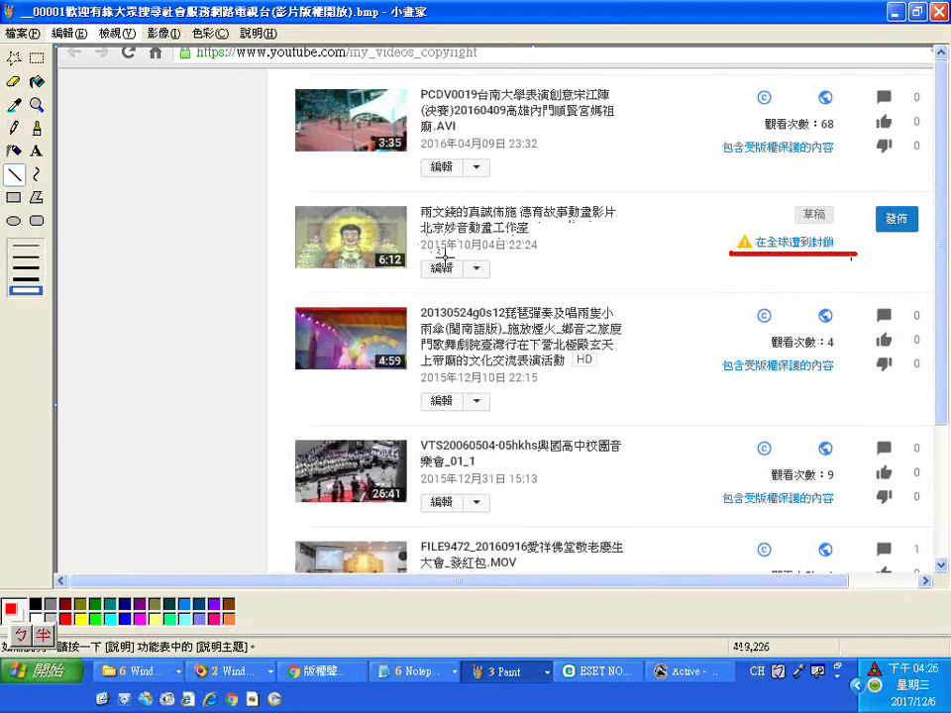
{"action": "left_click_drag", "start_coordinate": [289, 281], "coordinate": [653, 280]}
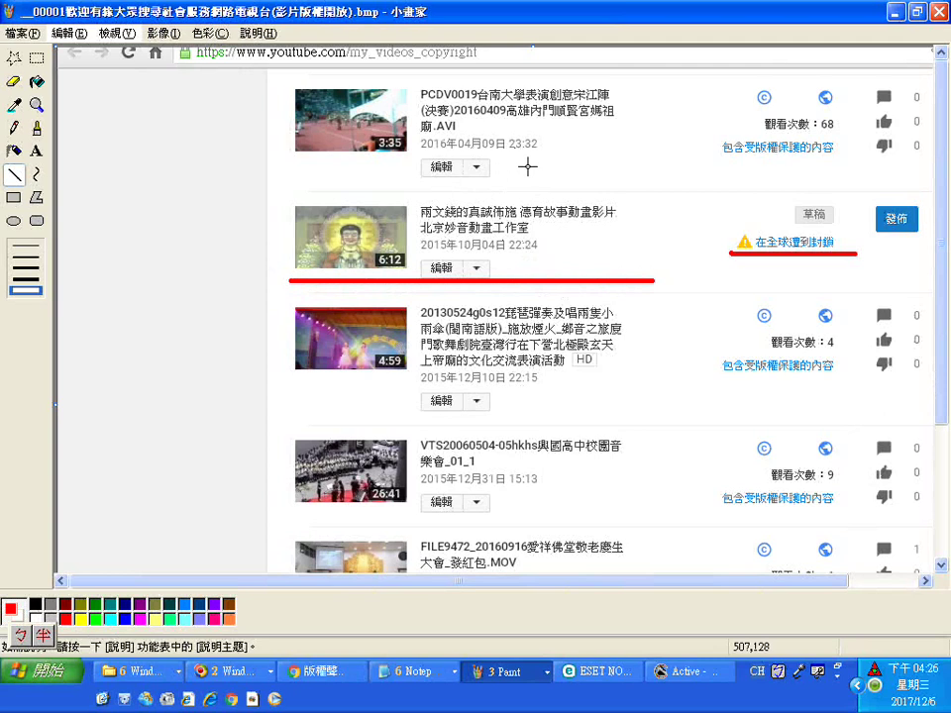
Begin saving the annotated image under a new name, keeping the __0000 prefix and replacing the title text with 佛教
{"action": "left_click", "coordinate": [22, 33]}
{"action": "left_click", "coordinate": [59, 97]}
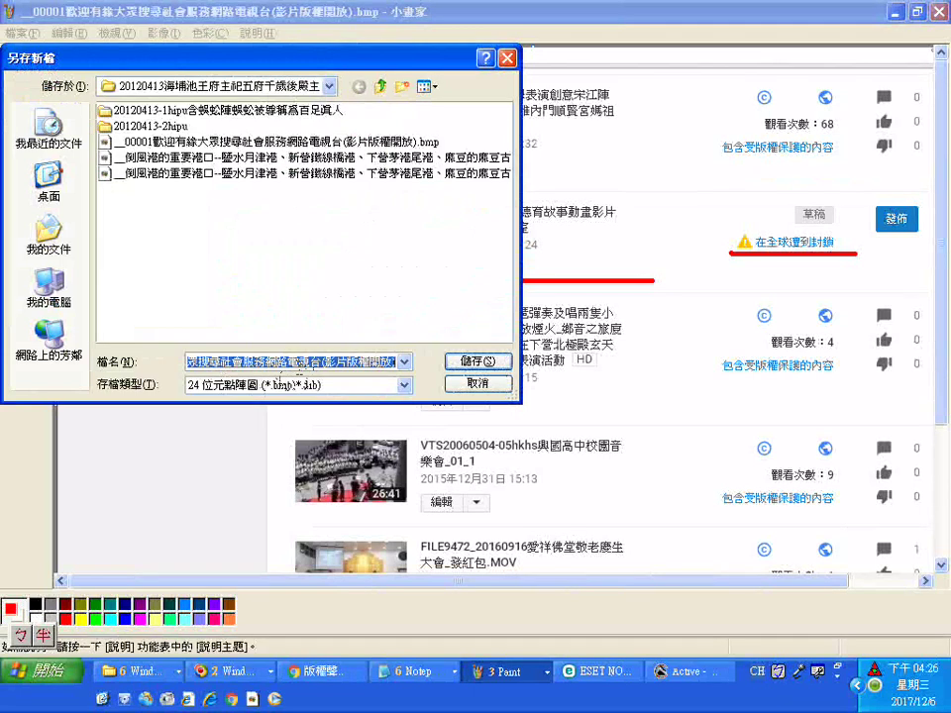
{"action": "key", "text": "shift+Home"}
{"action": "left_click", "coordinate": [202, 358], "text": "shift"}
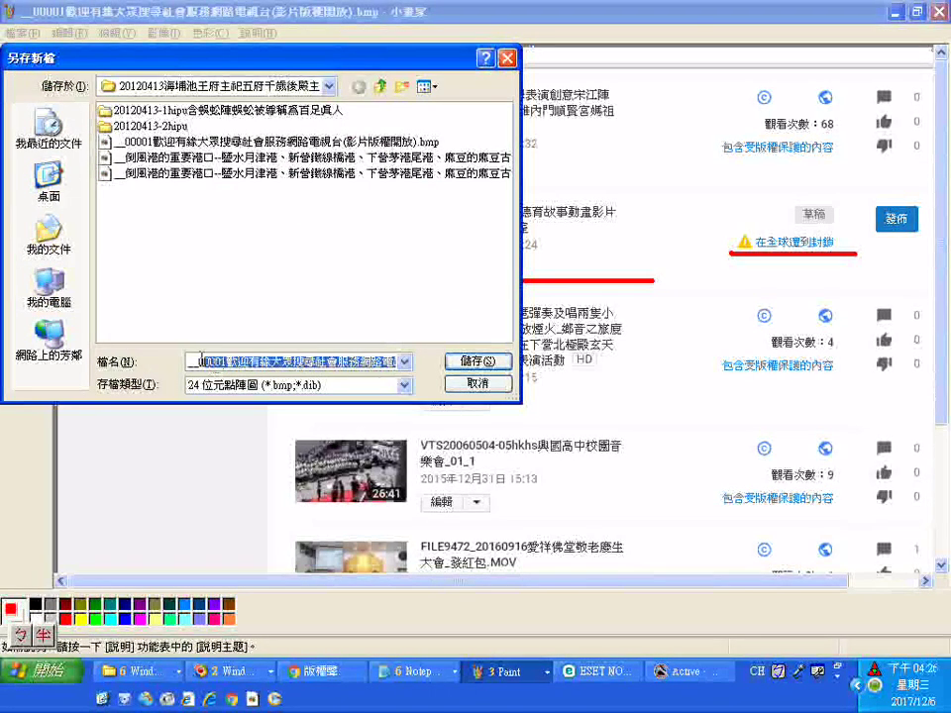
{"action": "left_click", "coordinate": [220, 358], "text": "shift"}
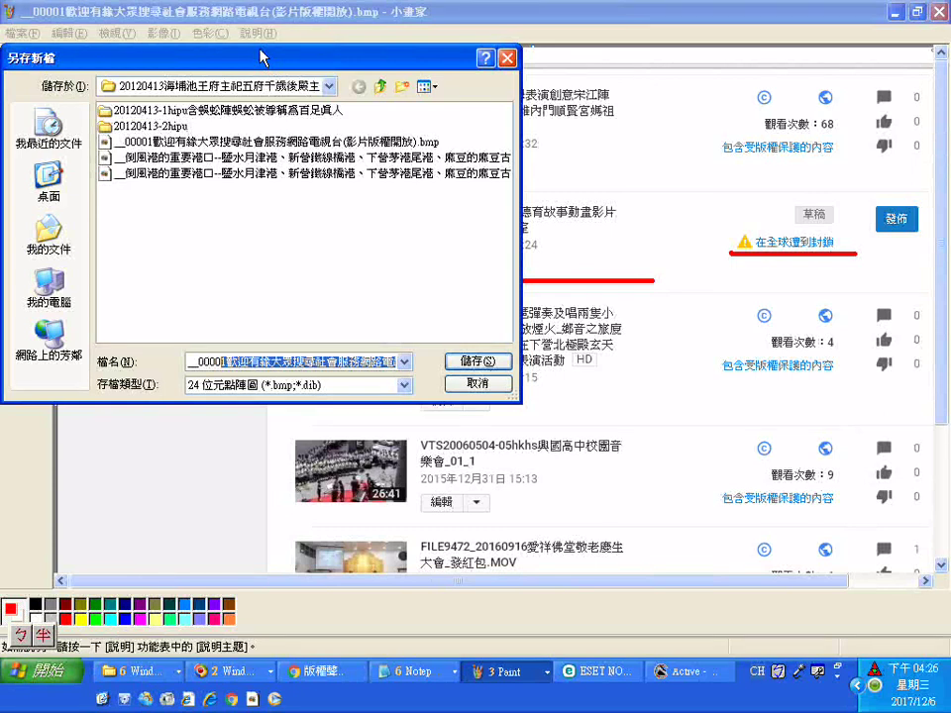
{"action": "type", "text": "ㄈ"}
{"action": "type", "text": "佛"}
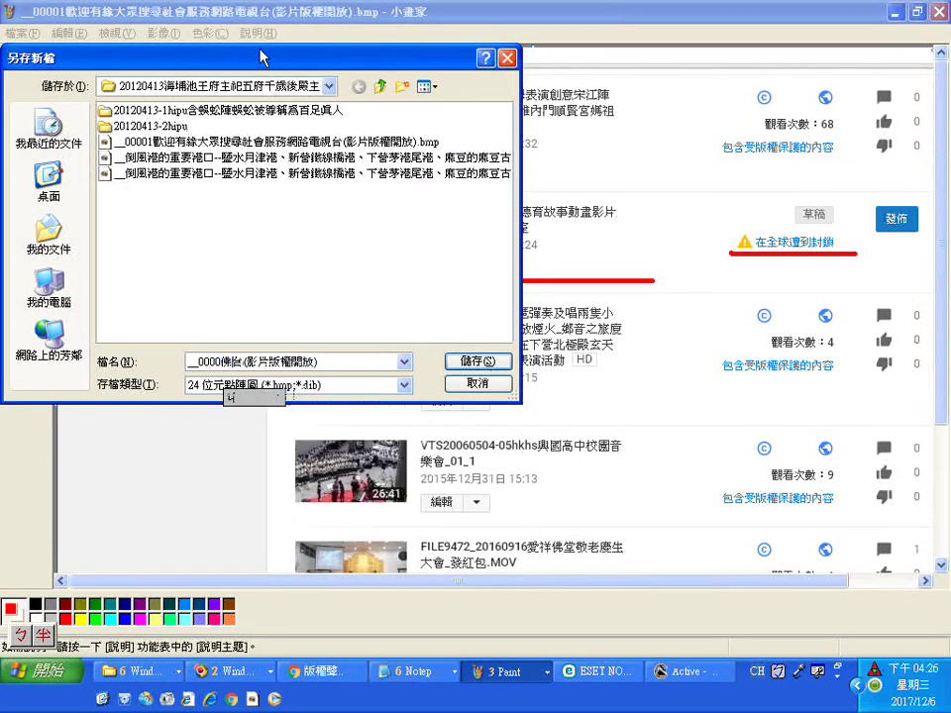
{"action": "type", "text": "教台"}
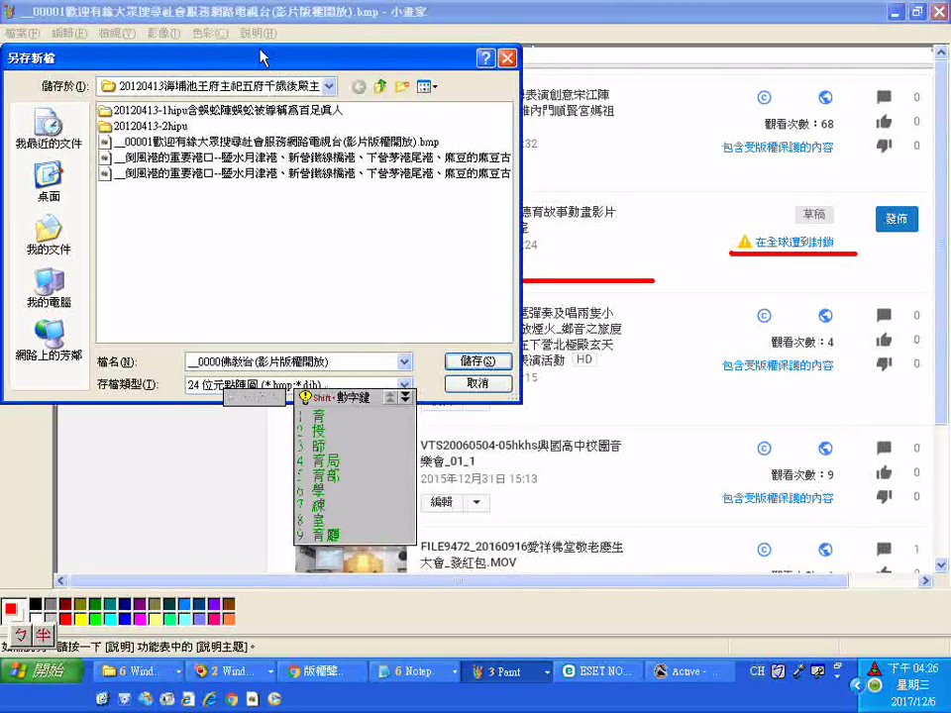
{"action": "key", "text": "Escape"}
{"action": "key", "text": "ctrl+space"}
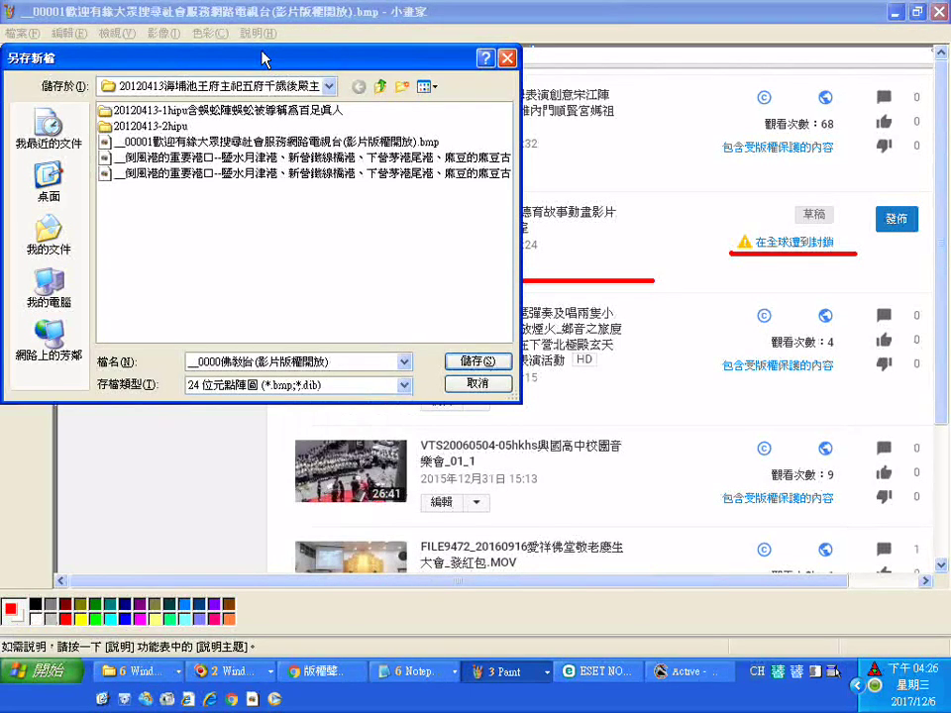
Extend the new file name after 佛教 with 動畫影片上傳網路
{"action": "type", "text": "ㄉ"}
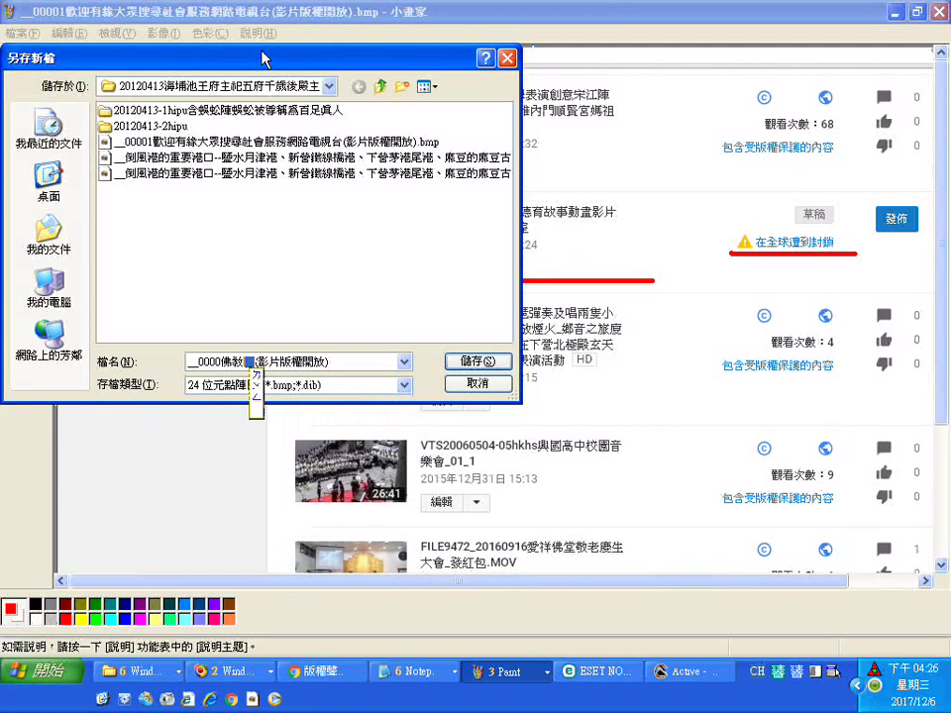
{"action": "type", "text": "動畫"}
{"action": "type", "text": "影ㄡ"}
{"action": "type", "text": "片("}
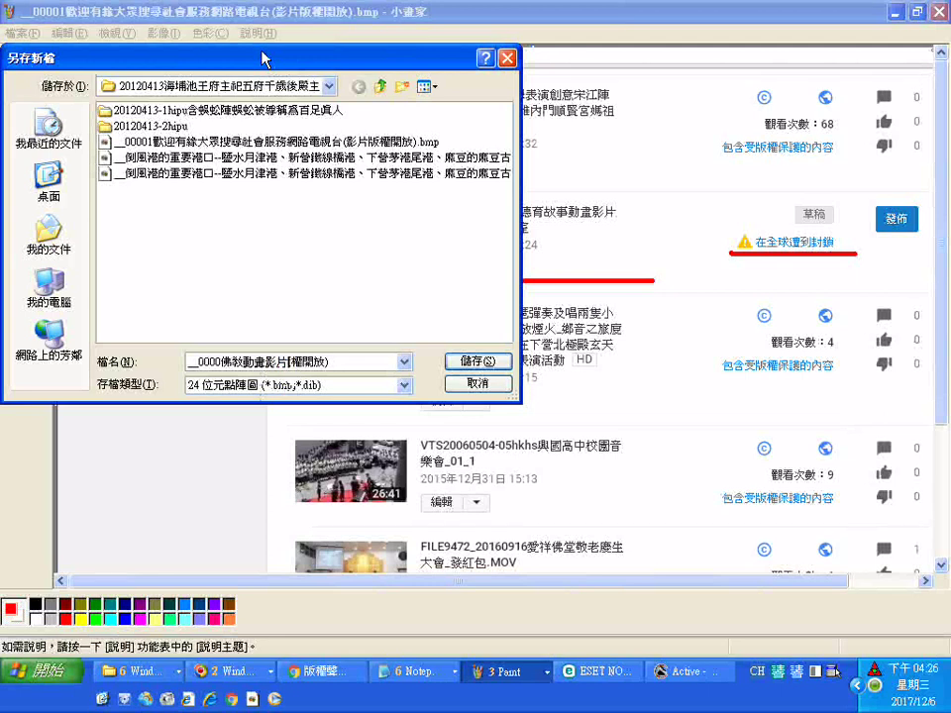
{"action": "type", "text": "旨ㄏ"}
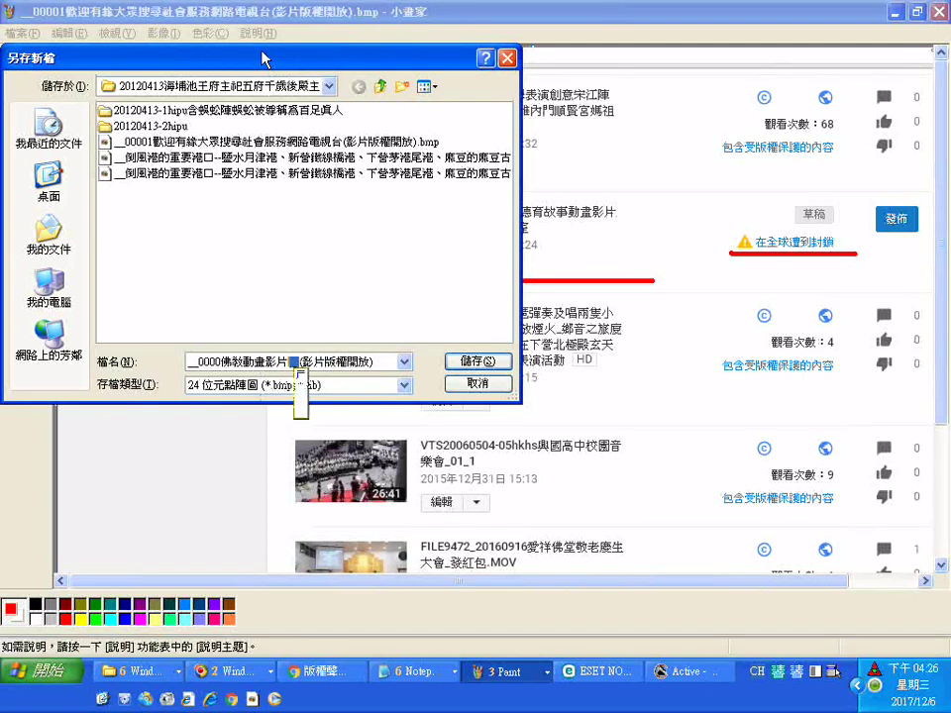
{"action": "type", "text": "ㄔ"}
{"action": "type", "text": "歸往"}
{"action": "type", "text": "網路台"}
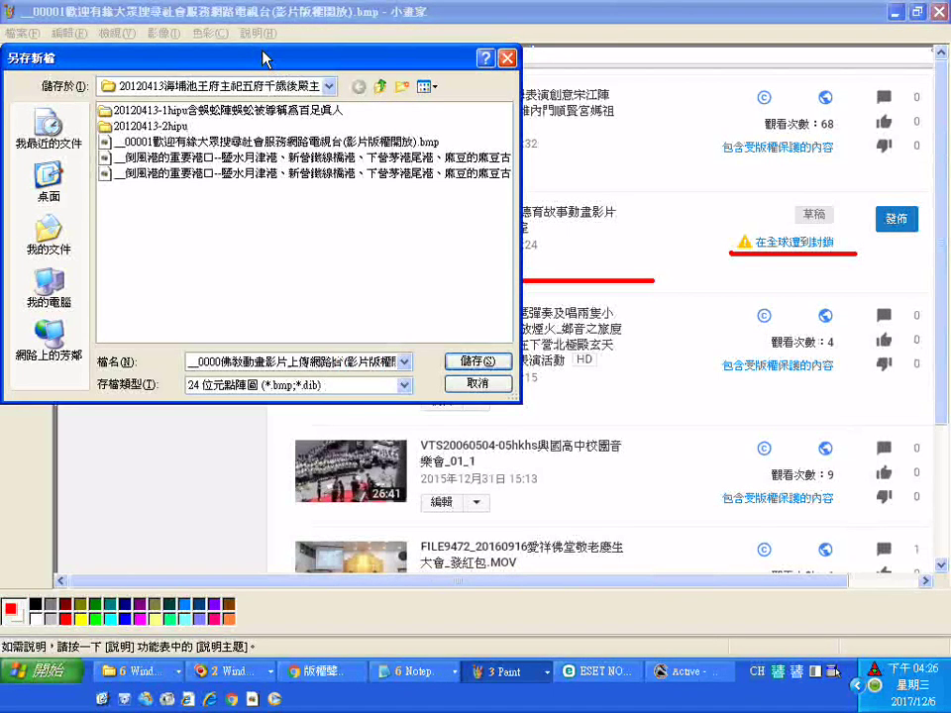
{"action": "type", "text": "ㄉ"}
{"action": "type", "text": "到"}
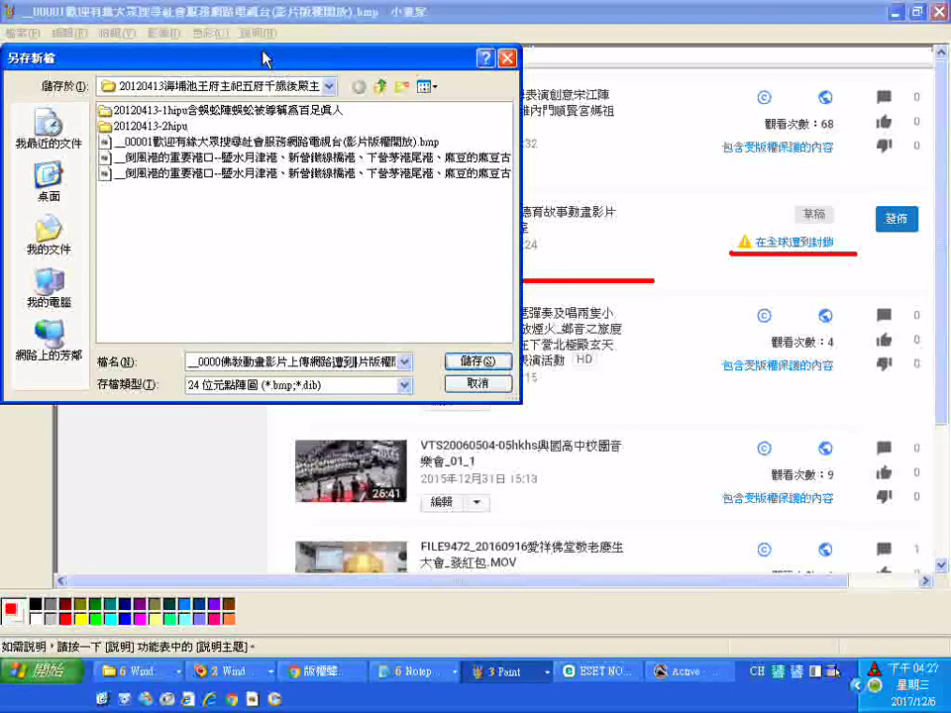
{"action": "key", "text": "ctrl+z"}
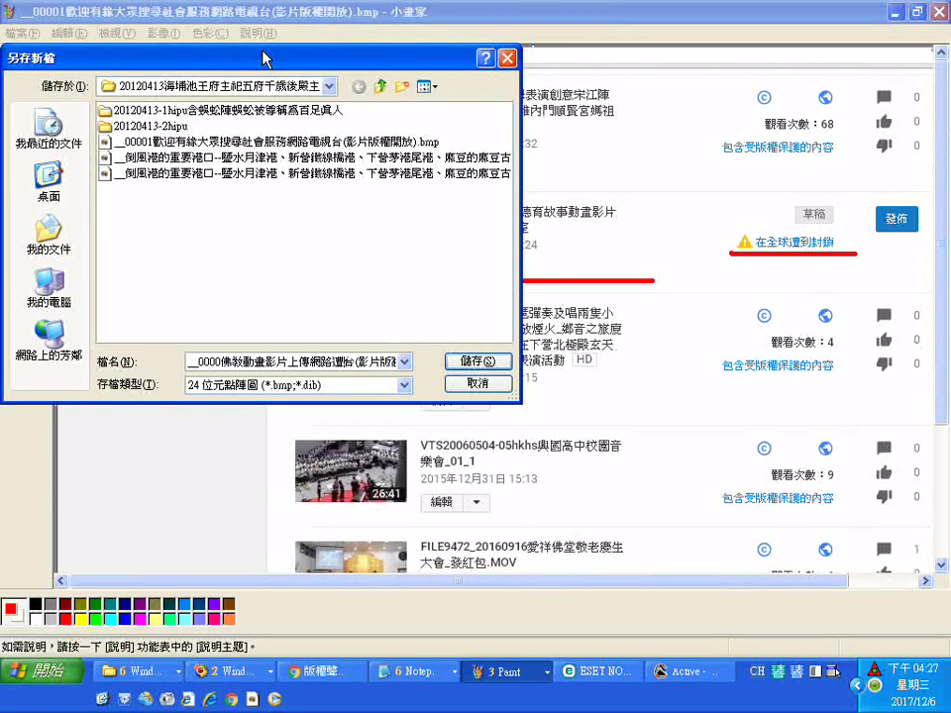
{"action": "key", "text": "BackSpace"}
{"action": "key", "text": "BackSpace"}
Continue the file name after 網路 with 後顯示在全球遭到封鎖的情形
{"action": "type", "text": "後"}
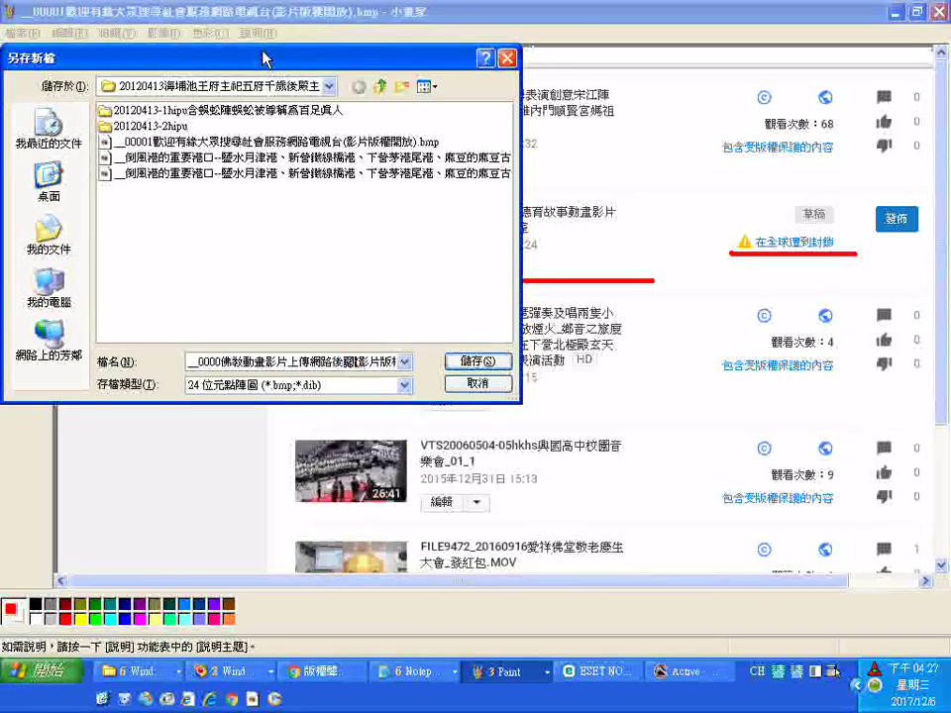
{"action": "type", "text": "顯示台"}
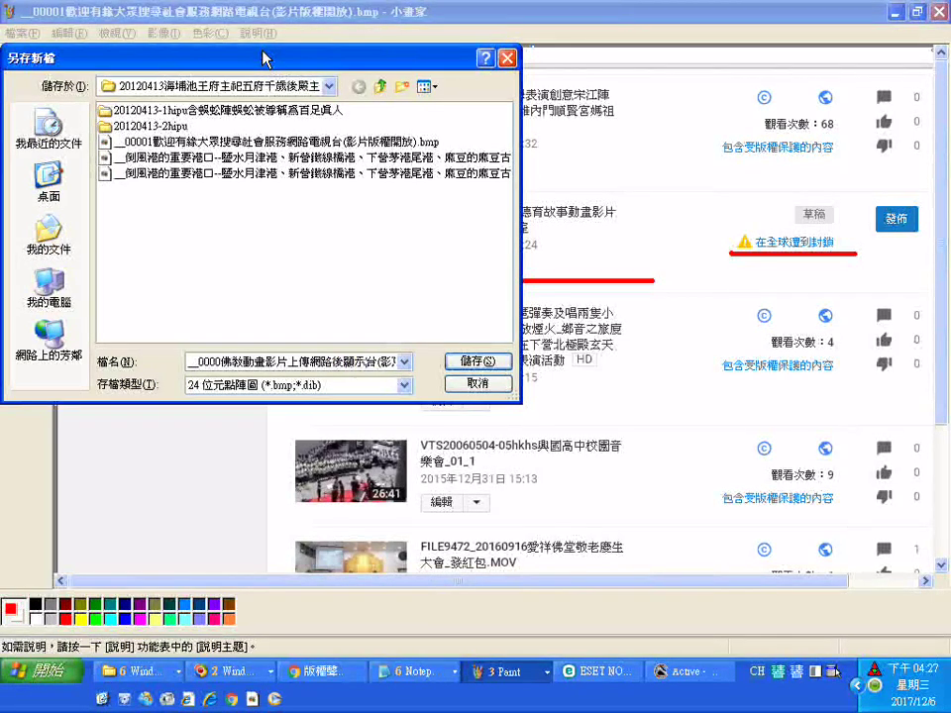
{"action": "type", "text": "在全"}
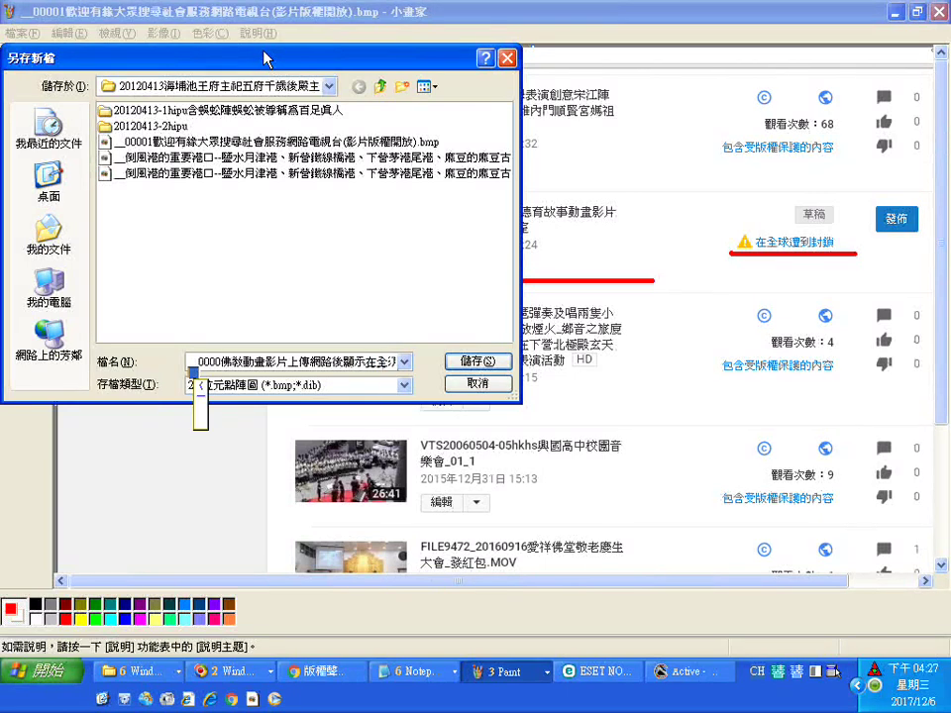
{"action": "type", "text": "球"}
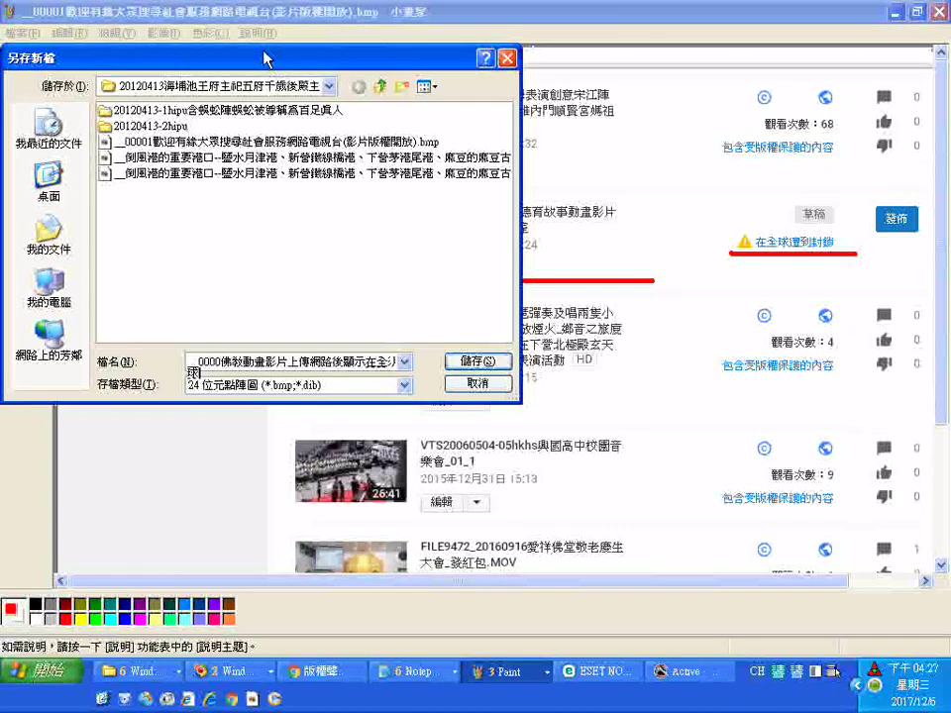
{"action": "type", "text": "遭"}
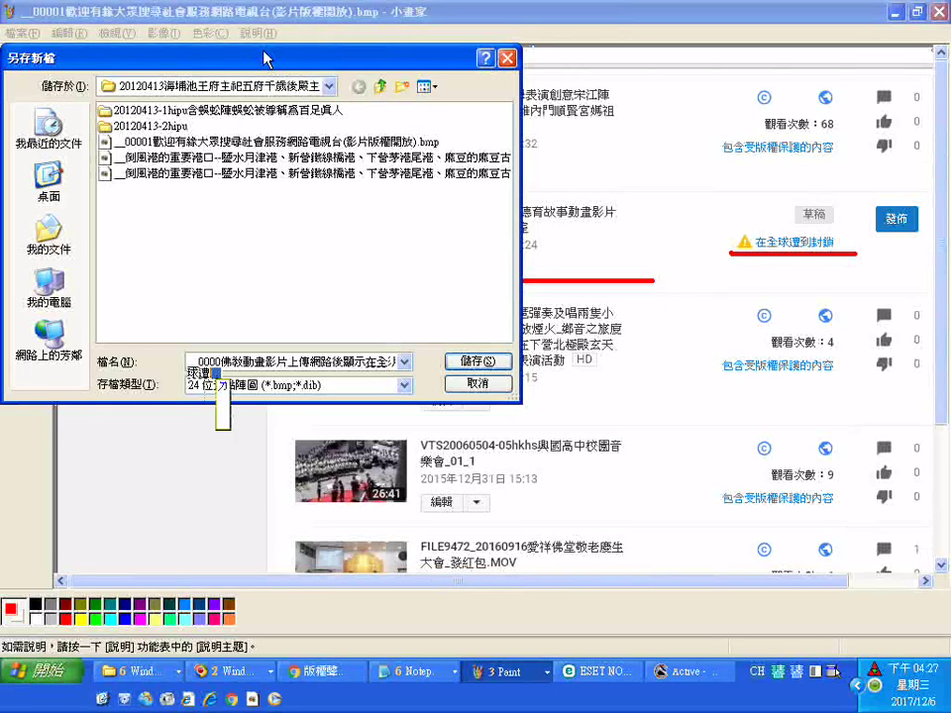
{"action": "type", "text": "到"}
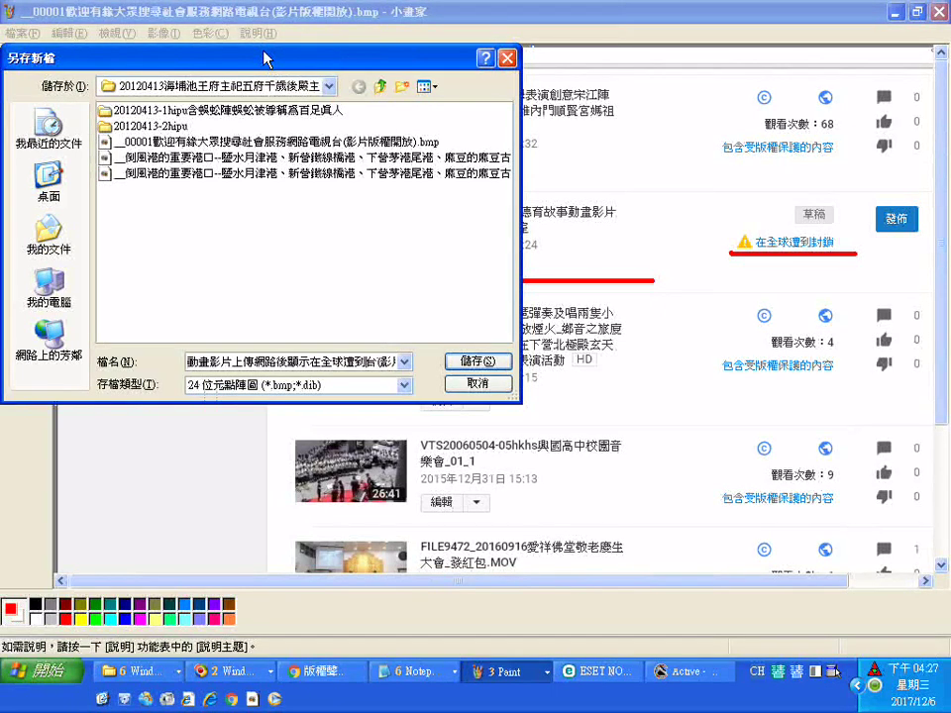
{"action": "type", "text": "封"}
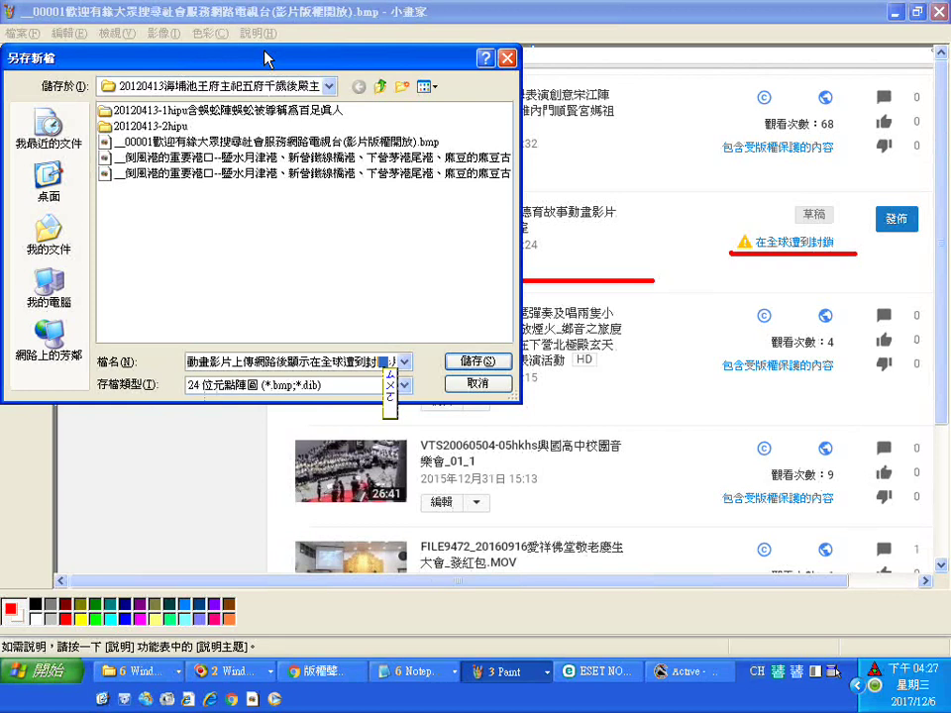
{"action": "type", "text": "鎖影片的"}
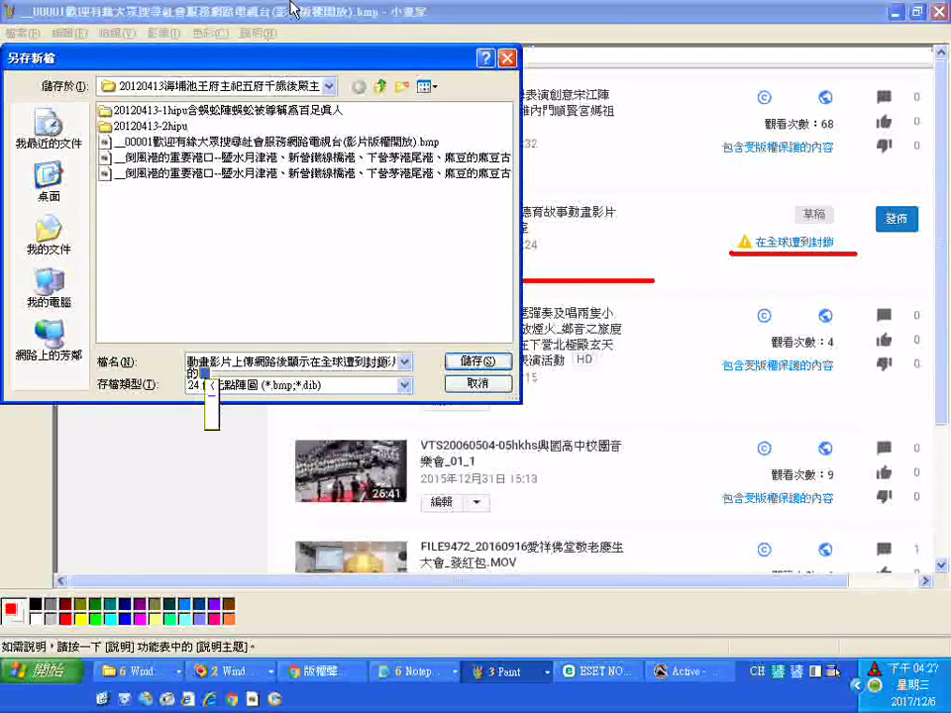
{"action": "type", "text": "情"}
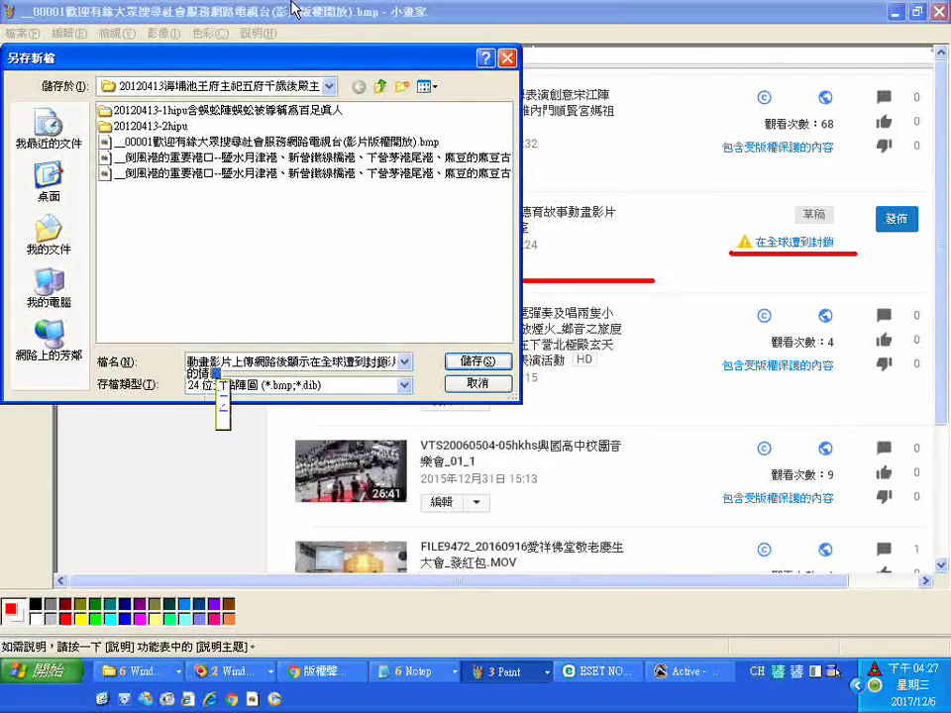
{"action": "type", "text": "形(影"}
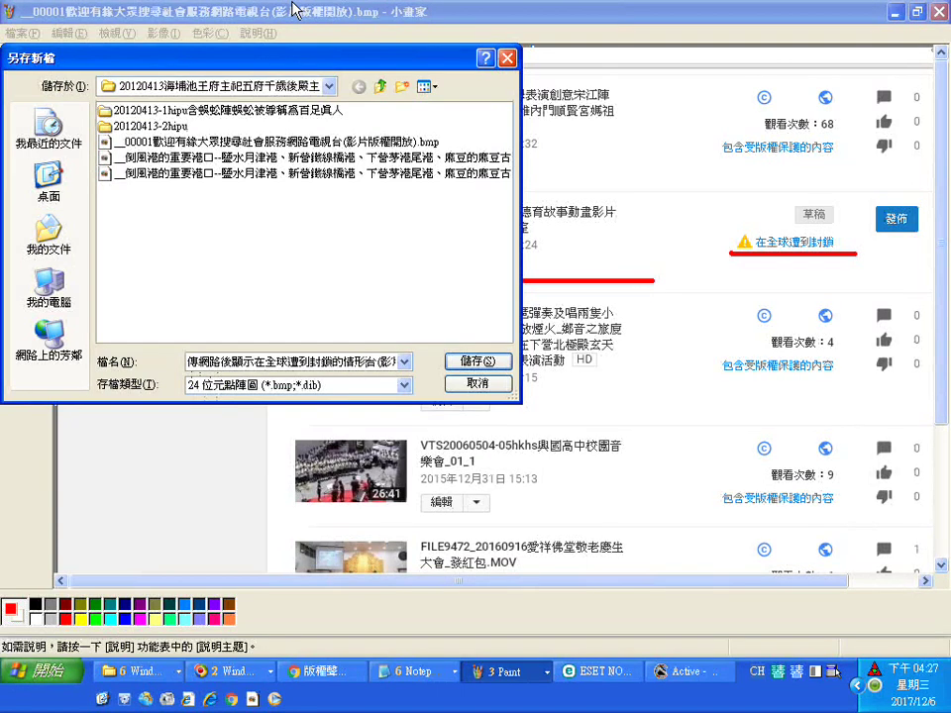
Remove the leftover 台 and the suffix (影片版權開放) from the file name
{"action": "key", "text": "Delete"}
{"action": "key", "text": "End"}
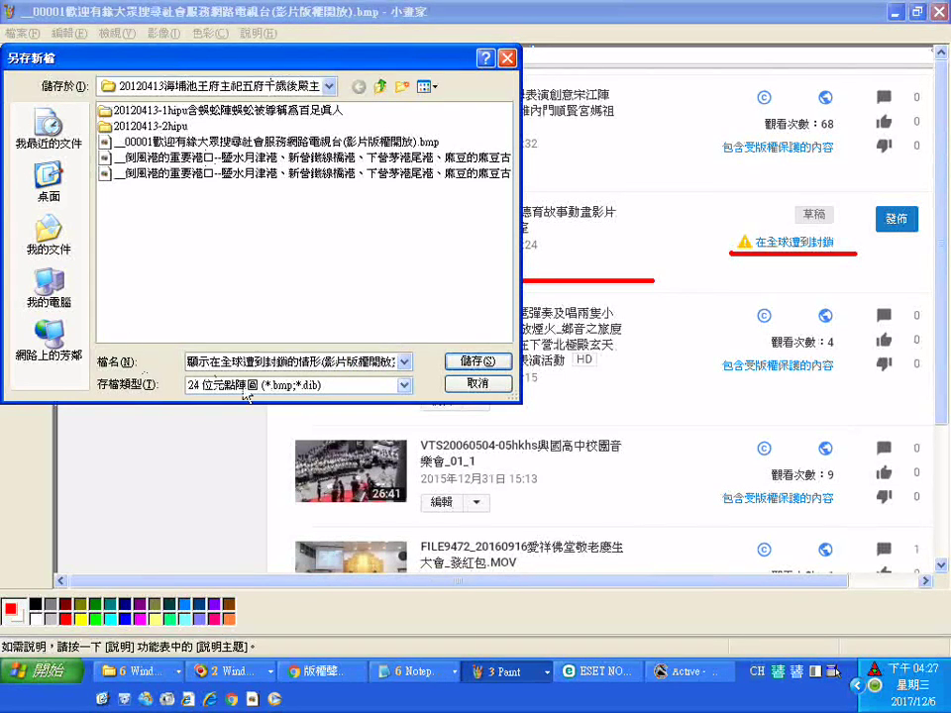
{"action": "left_click_drag", "start_coordinate": [319, 362], "coordinate": [398, 361]}
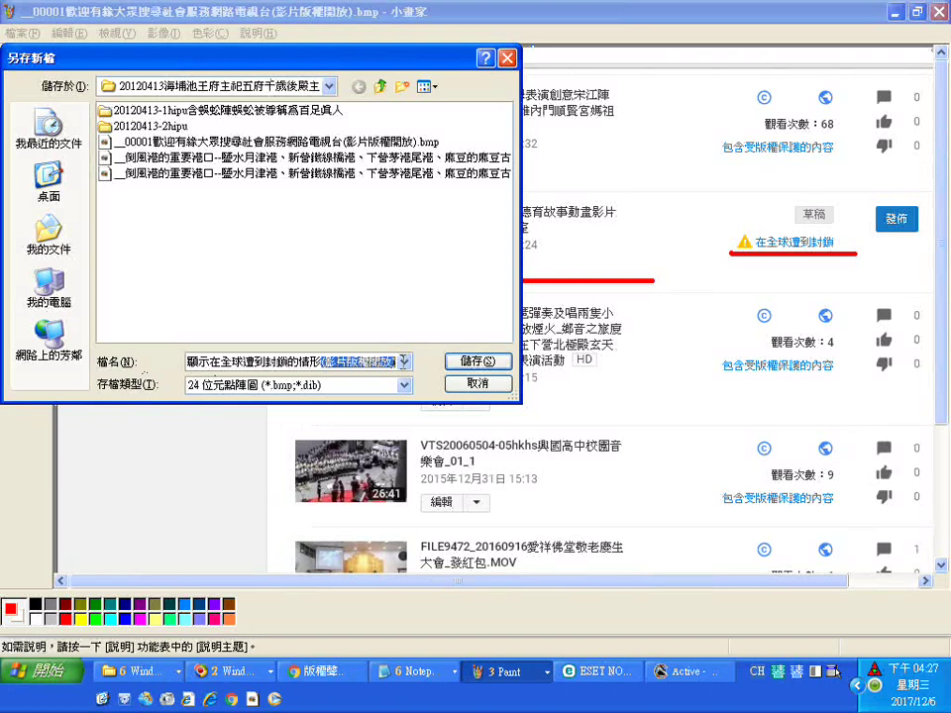
{"action": "key", "text": "Delete"}
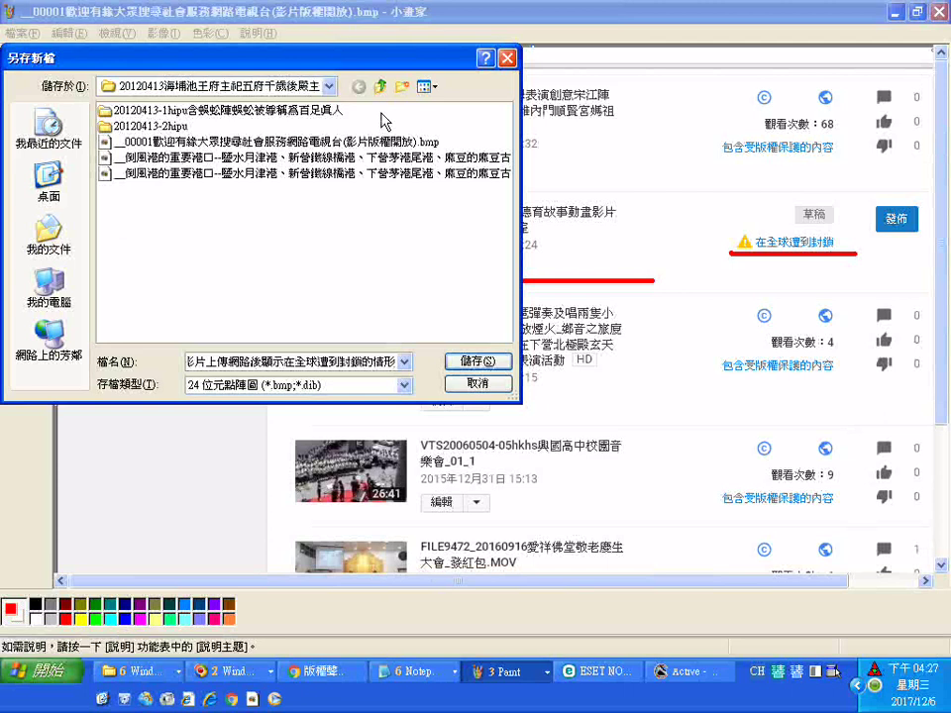
Insert YouTube between 網路 and 後顯示 in the file name
{"action": "type", "text": "y"}
{"action": "key", "text": "BackSpace"}
{"action": "type", "text": "YT"}
{"action": "key", "text": "Left"}
{"action": "type", "text": "ouT"}
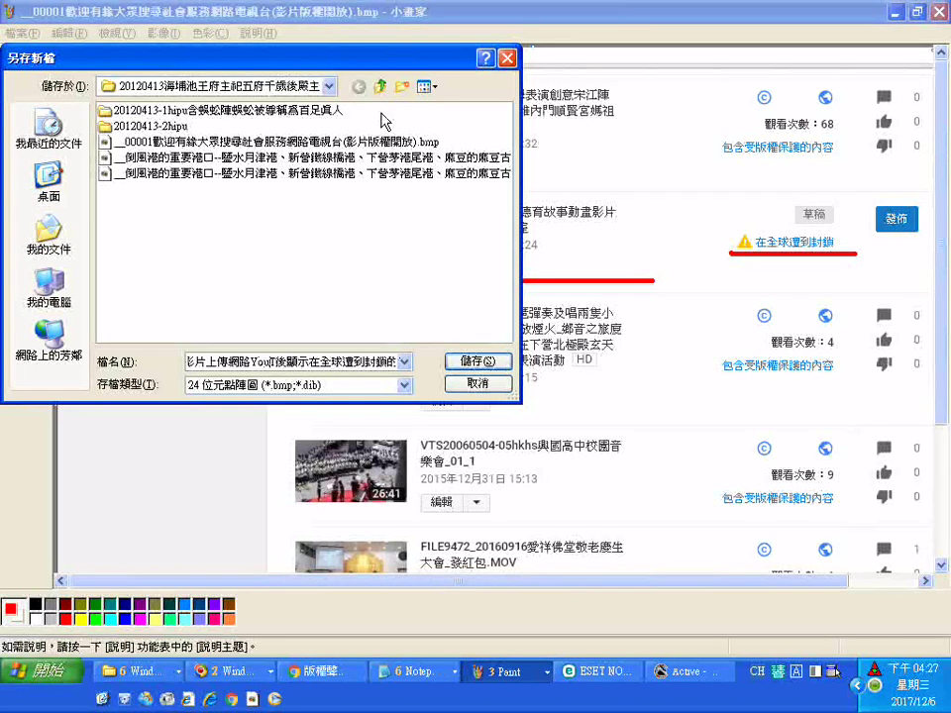
{"action": "type", "text": "ub"}
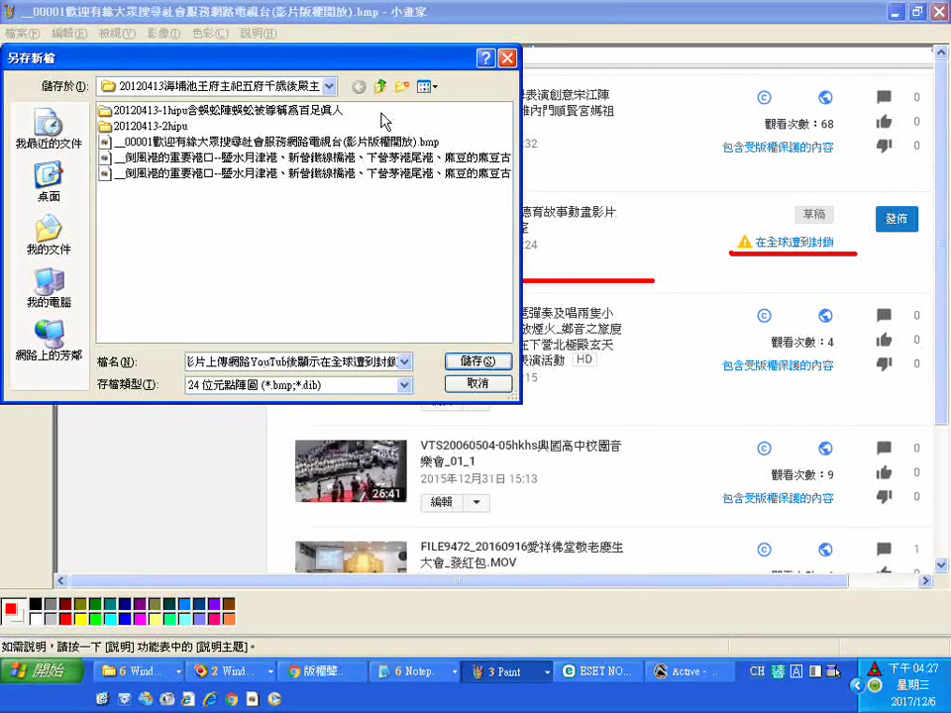
{"action": "type", "text": "e"}
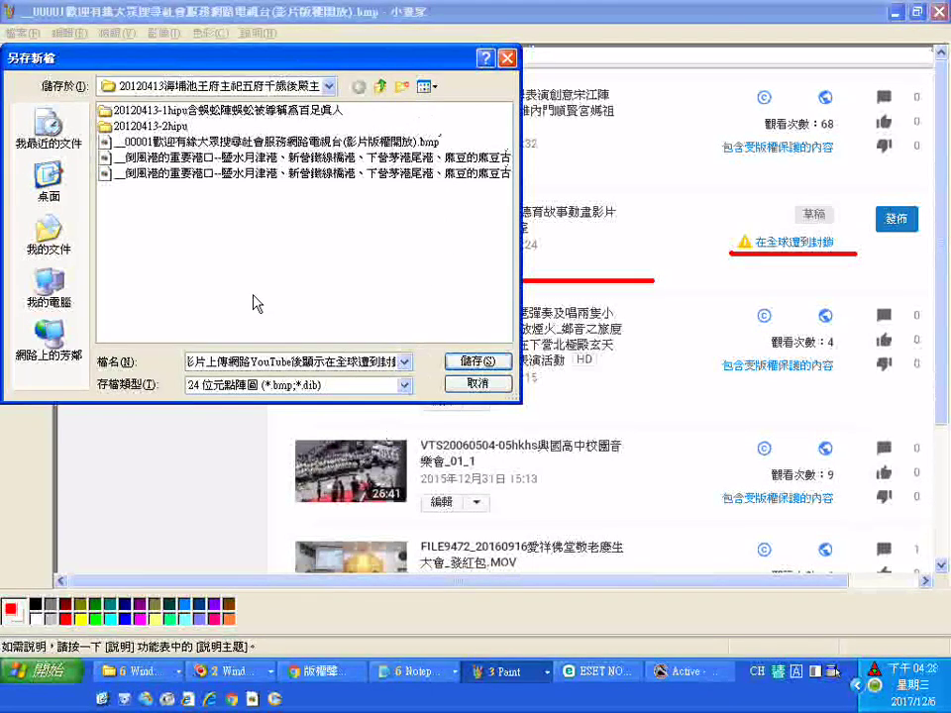
Copy the complete new file name for reuse
{"action": "left_click_drag", "start_coordinate": [377, 364], "coordinate": [42, 359]}
{"action": "right_click", "coordinate": [220, 363]}
{"action": "left_click", "coordinate": [238, 413]}
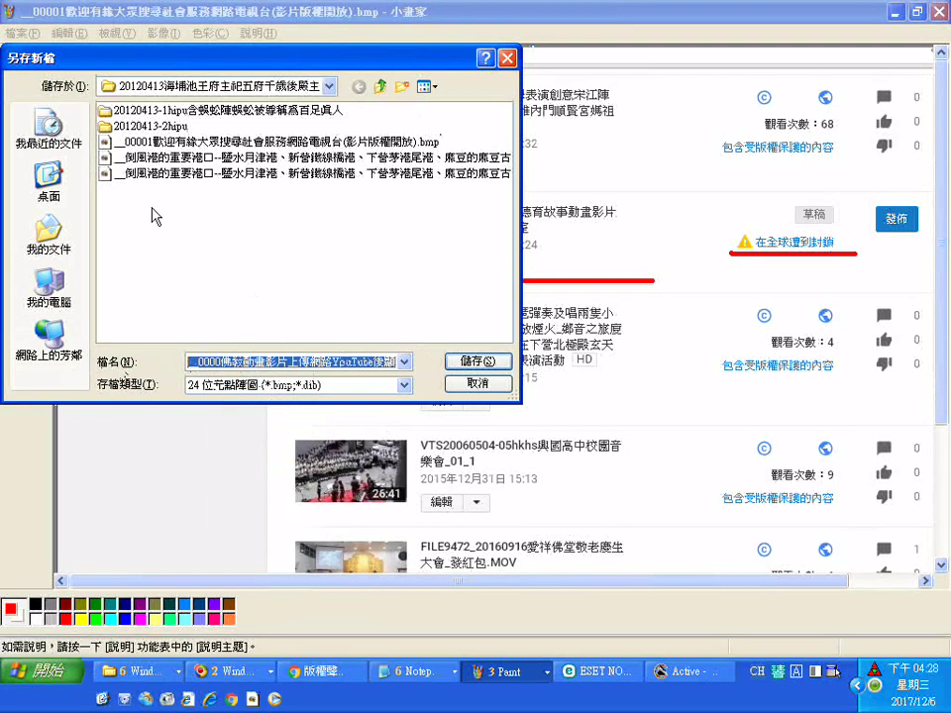
Save the image as __0000佛教動畫影片上傳網路YouTube後顯示在全球遭到封鎖的情形.bmp in the folder 3F_C_FFOutput on drive SP PHD U3 (G:)
{"action": "left_click", "coordinate": [47, 285]}
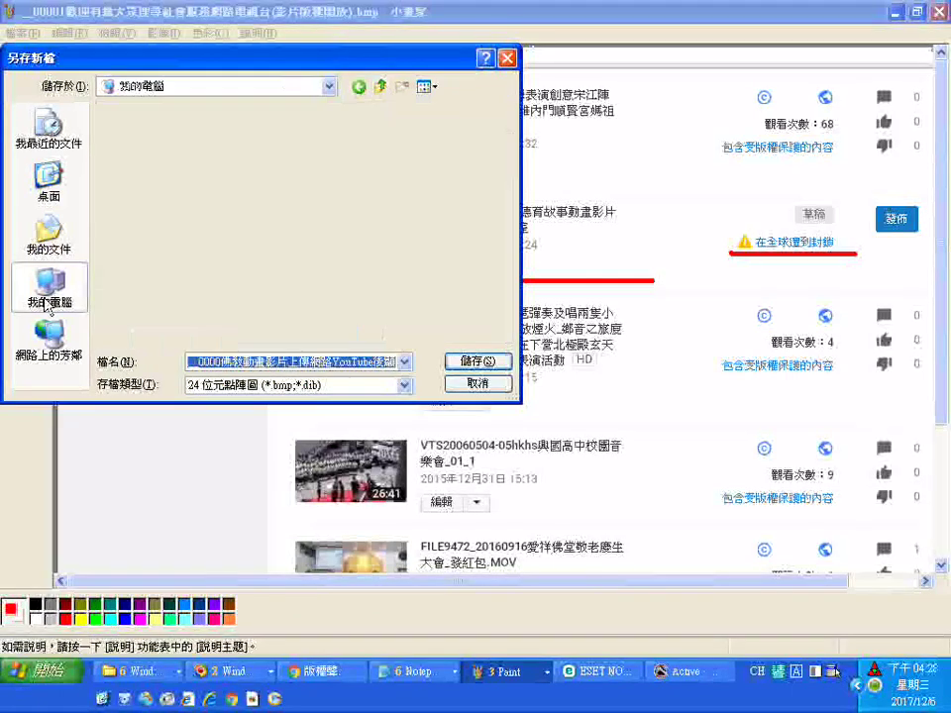
{"action": "left_click", "coordinate": [109, 220]}
{"action": "left_click", "coordinate": [109, 220]}
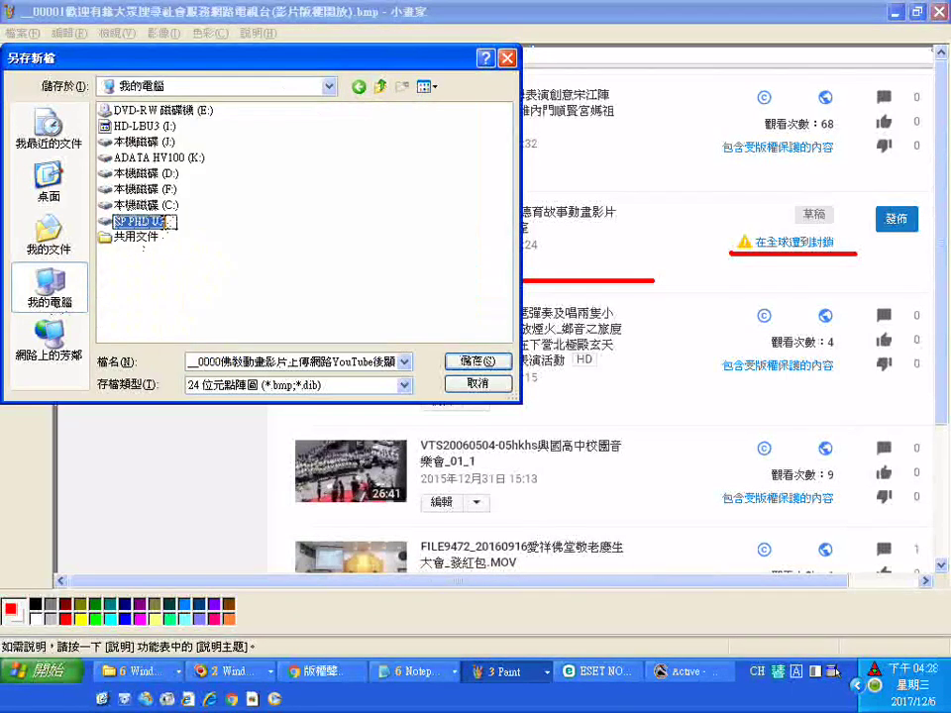
{"action": "key", "text": "Escape"}
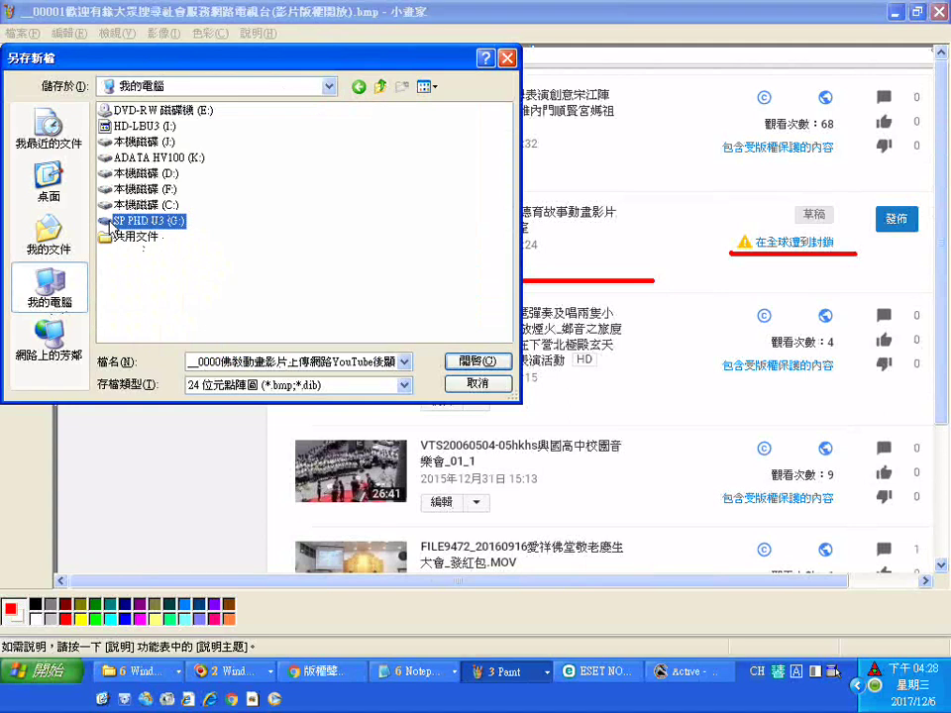
{"action": "right_click", "coordinate": [109, 222]}
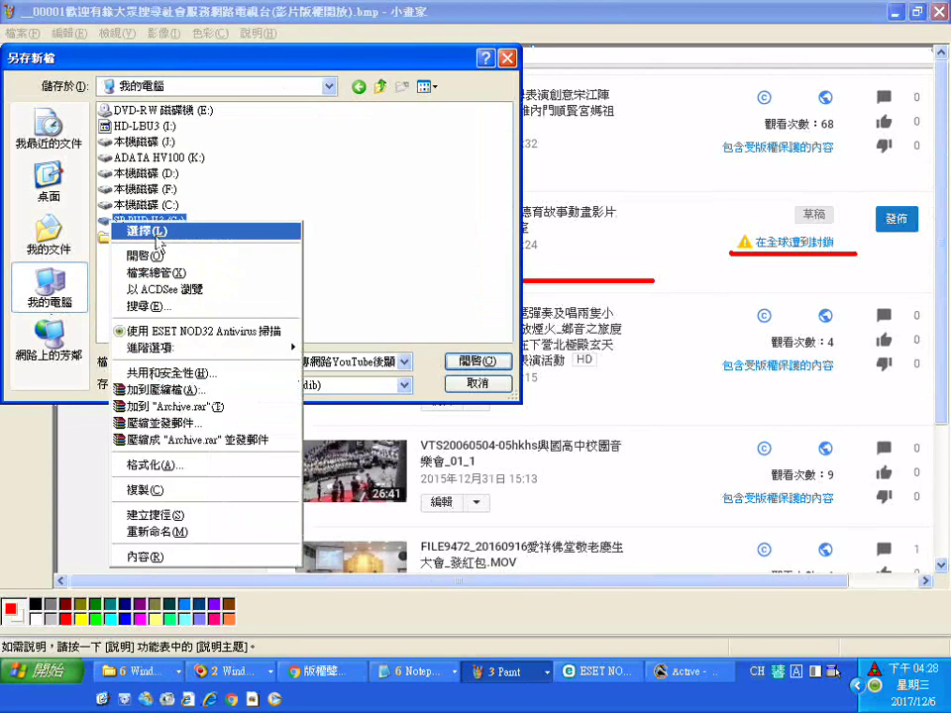
{"action": "left_click", "coordinate": [157, 231]}
{"action": "left_click", "coordinate": [149, 156]}
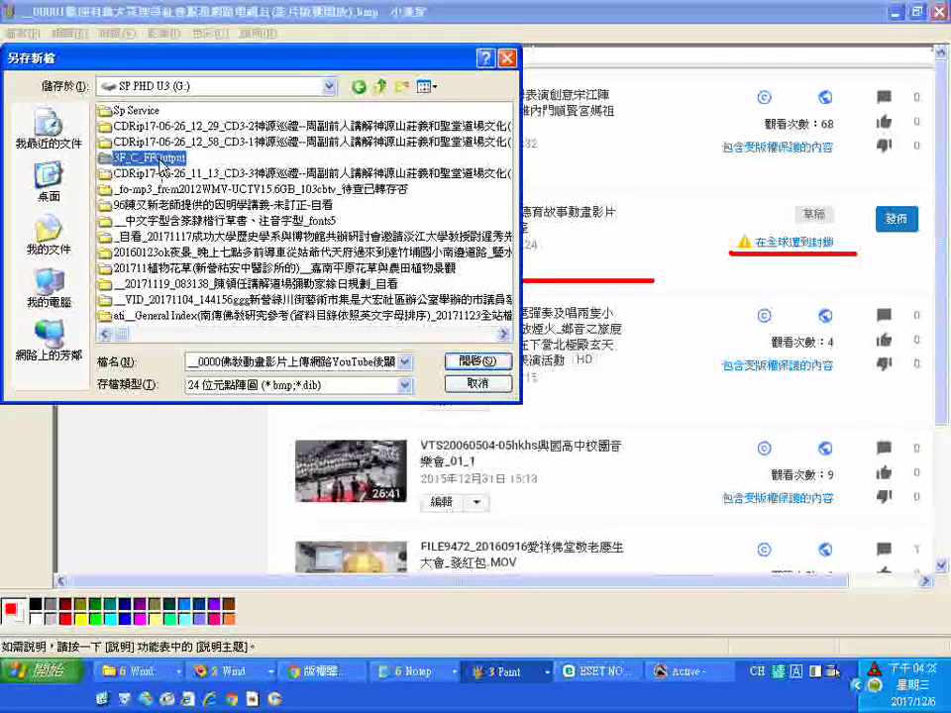
{"action": "right_click", "coordinate": [164, 159]}
{"action": "left_click", "coordinate": [202, 169]}
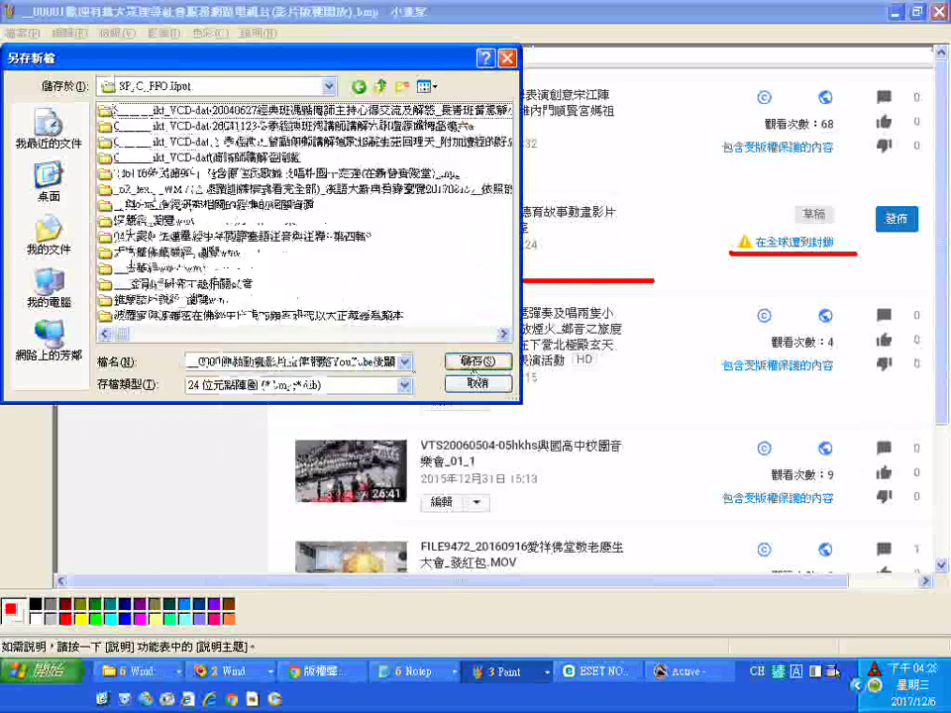
{"action": "left_click", "coordinate": [465, 360]}
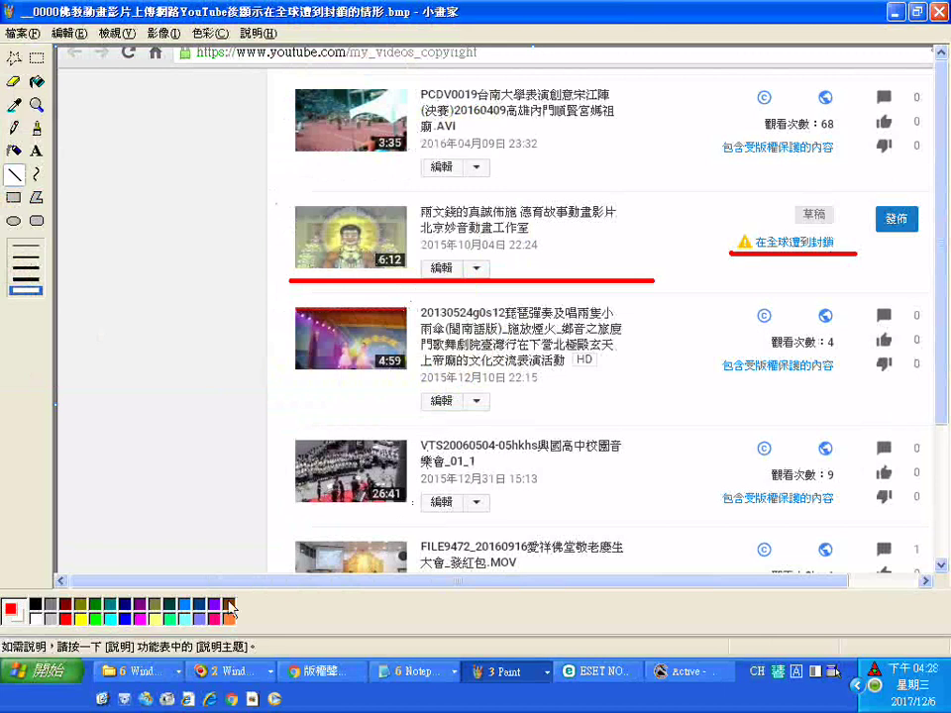
Switch from Paint to the group of two open windows labelled Wind
{"action": "left_click", "coordinate": [228, 671]}
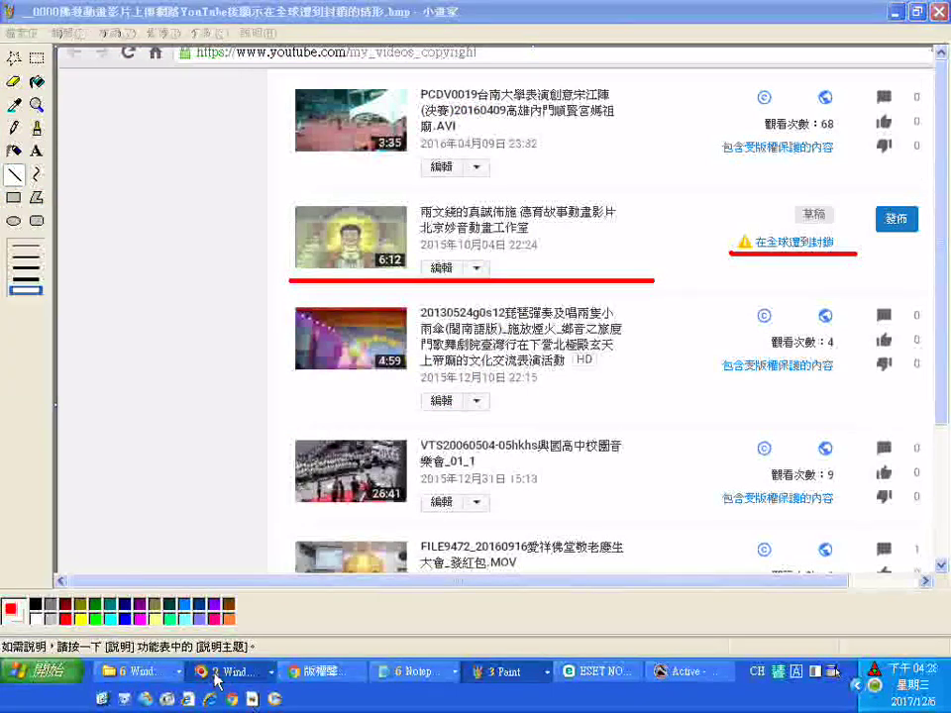